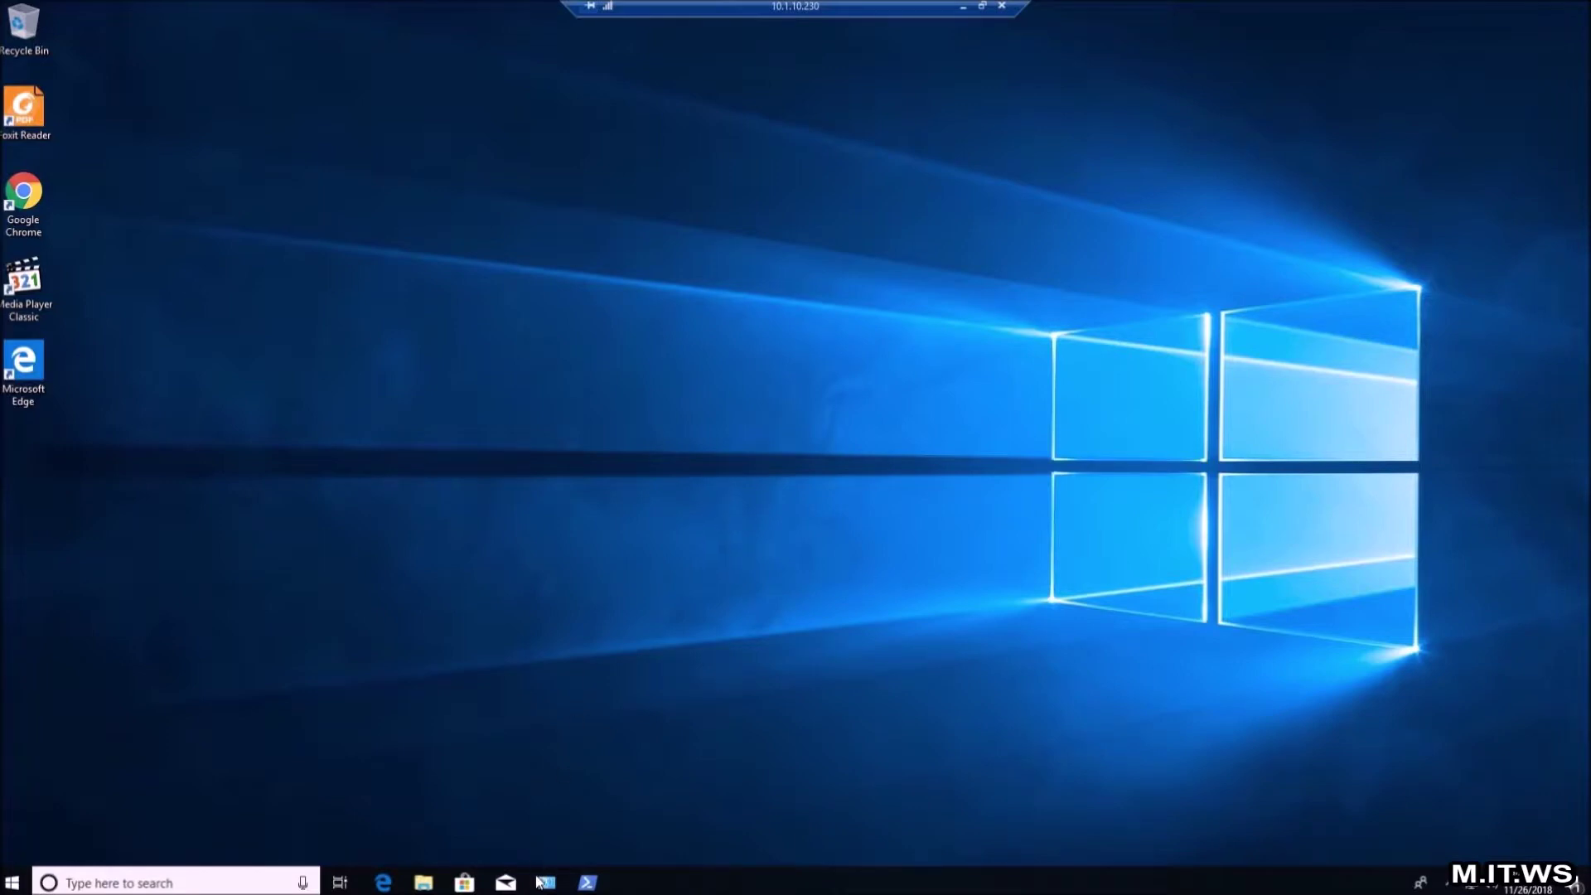
# - View the System page (Windows 10 Pro, Core i5-6500, 8.00 GB RAM), then switch to the systeminfo console
pyautogui.moveTo(547, 883)
pyautogui.click(609, 793)
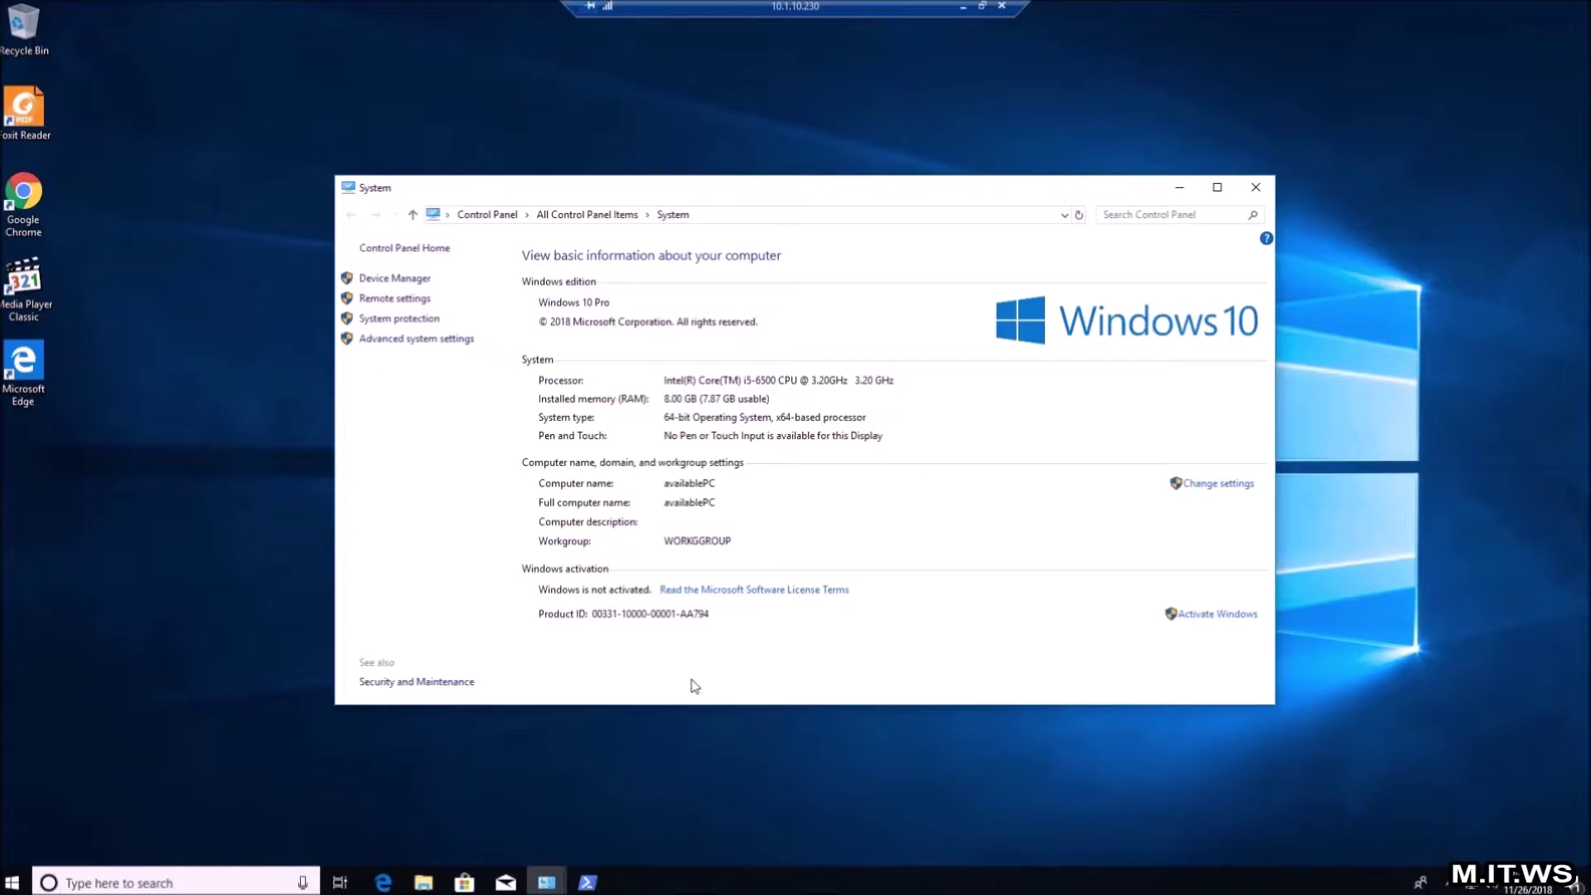
pyautogui.click(588, 884)
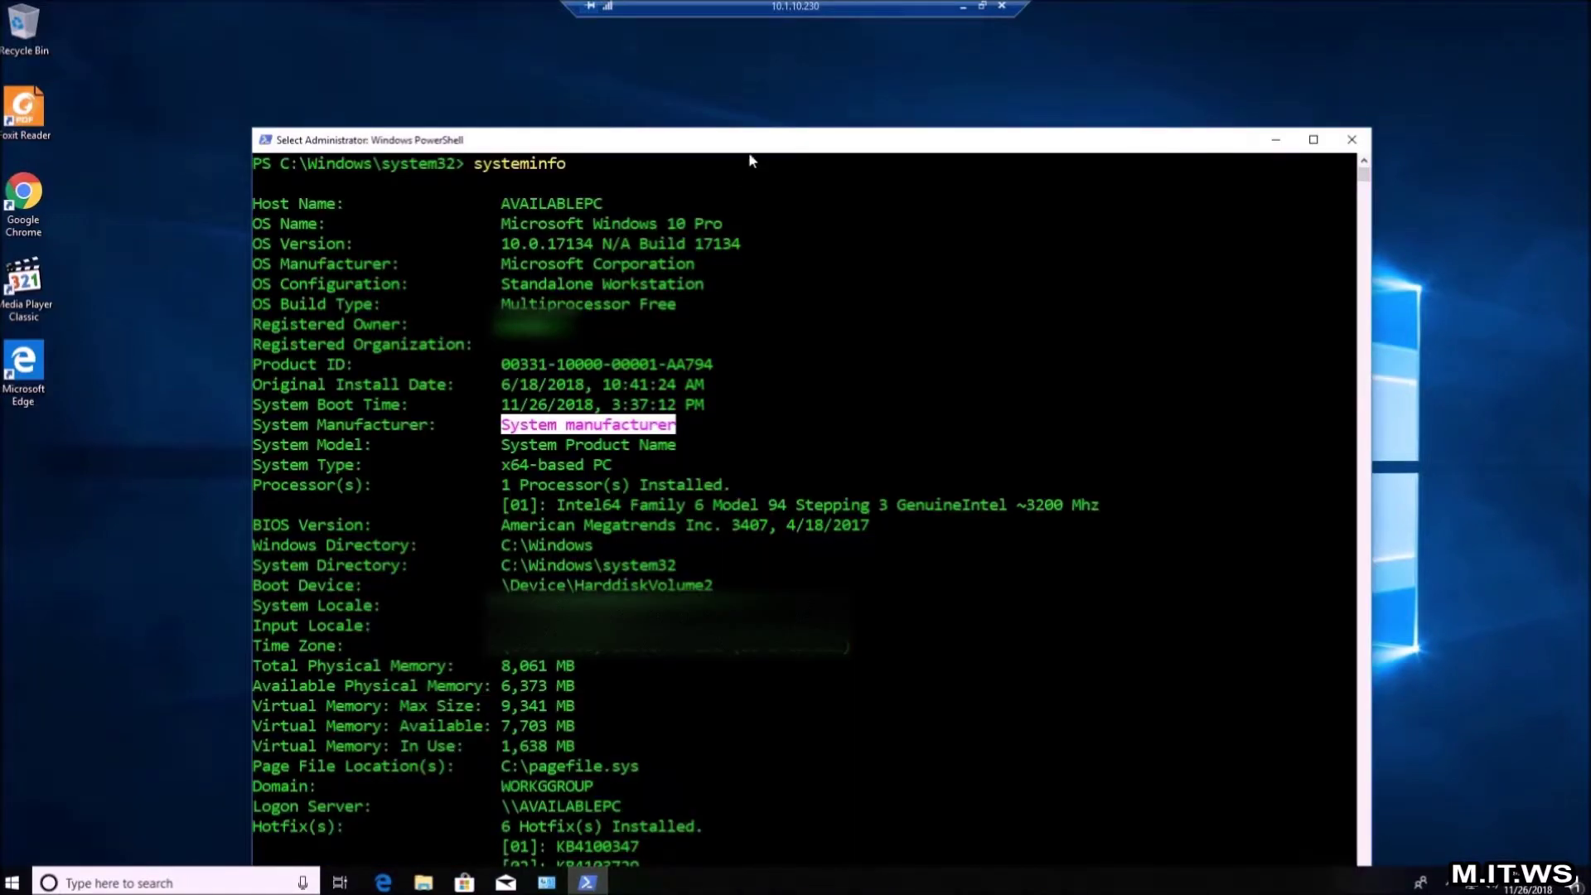
# - Highlight the systeminfo host name AVAILABLEPC, OS name Windows 10 Pro, version 10.0.17134 and manufacturer
pyautogui.moveTo(758, 136); pyautogui.dragTo(781, 105)
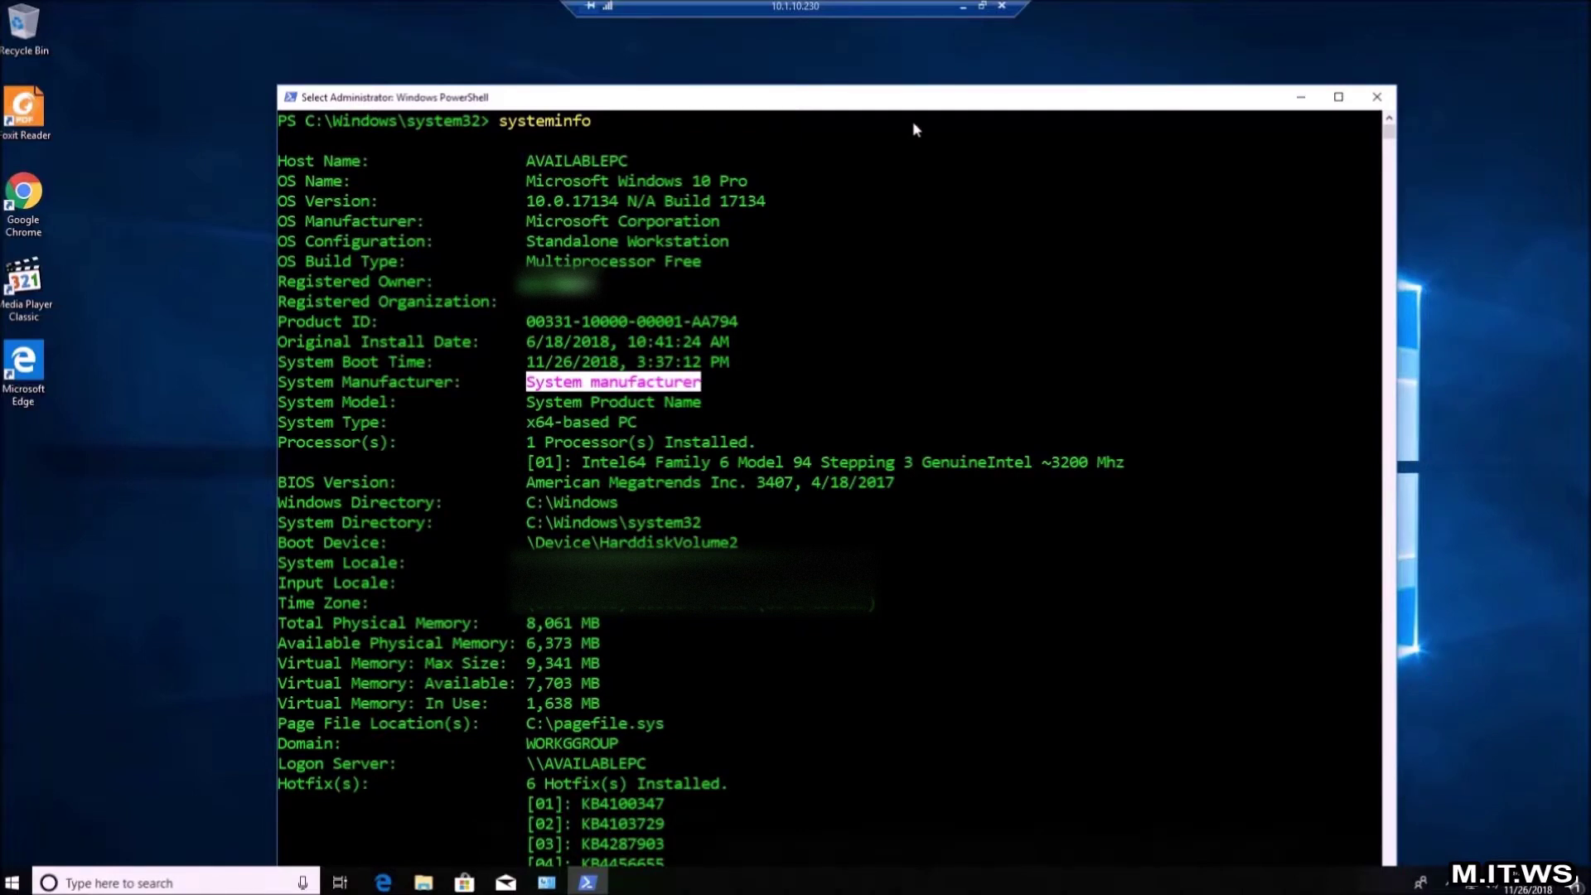
pyautogui.click(622, 160)
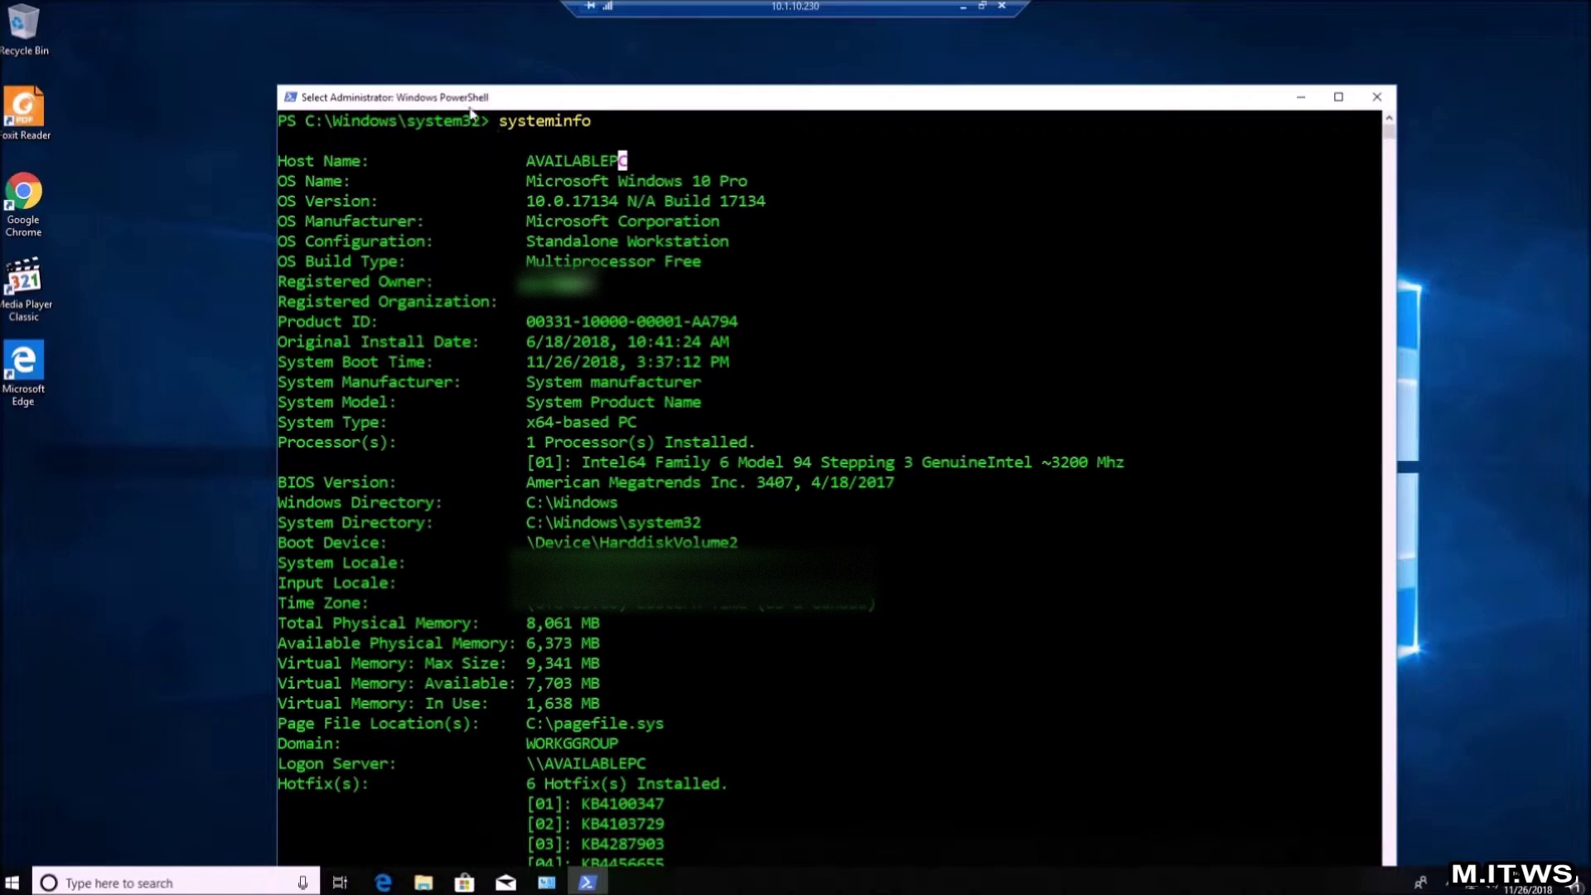
pyautogui.moveTo(496, 122); pyautogui.dragTo(596, 135)
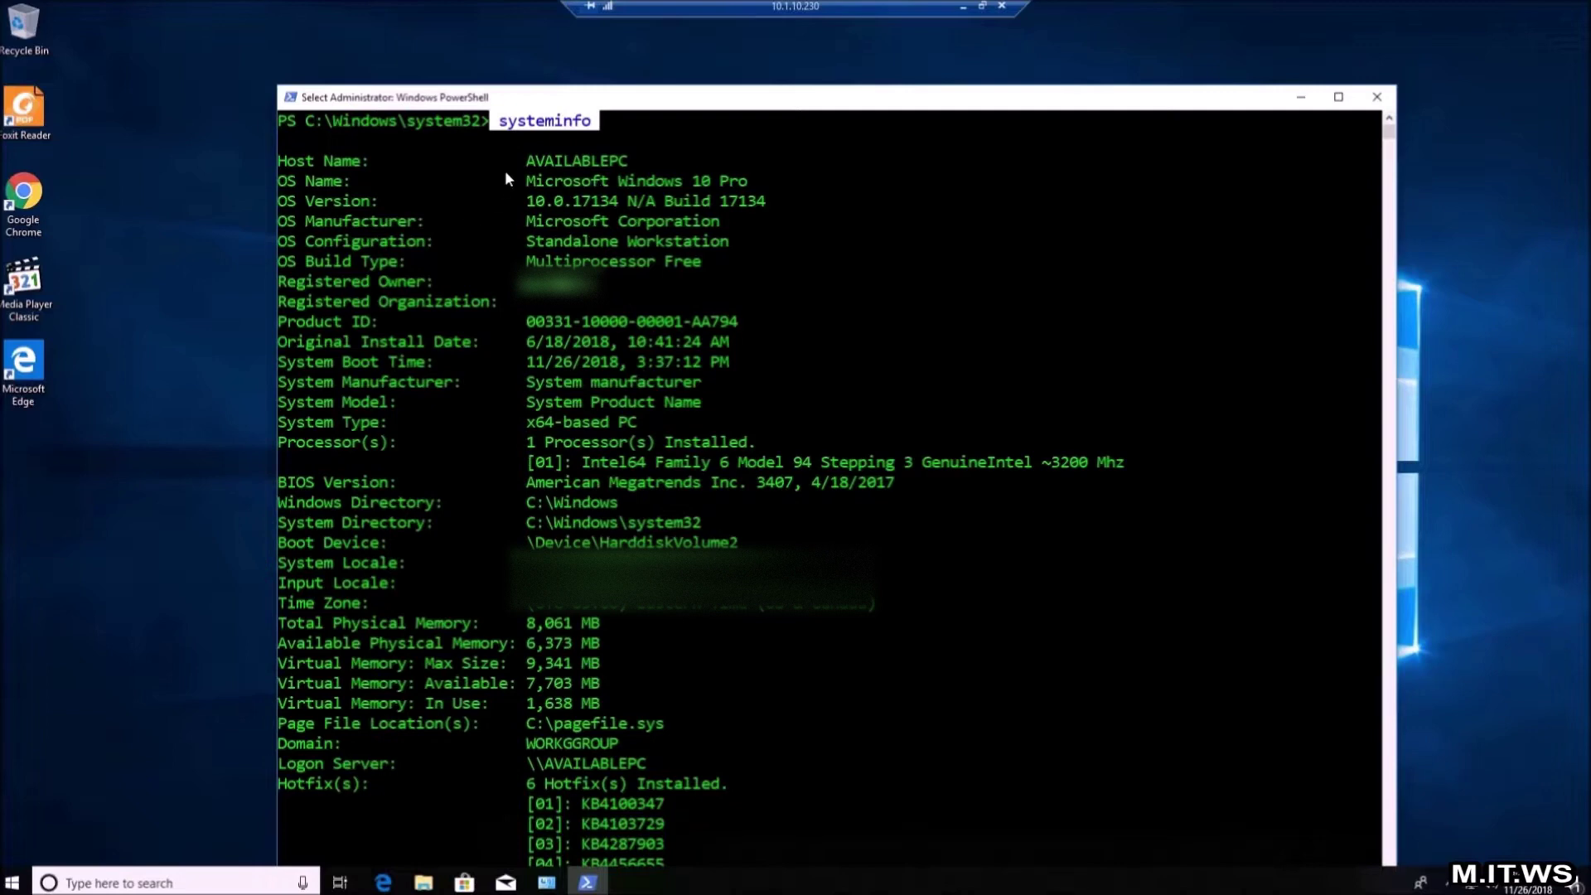
pyautogui.moveTo(518, 160); pyautogui.dragTo(631, 169)
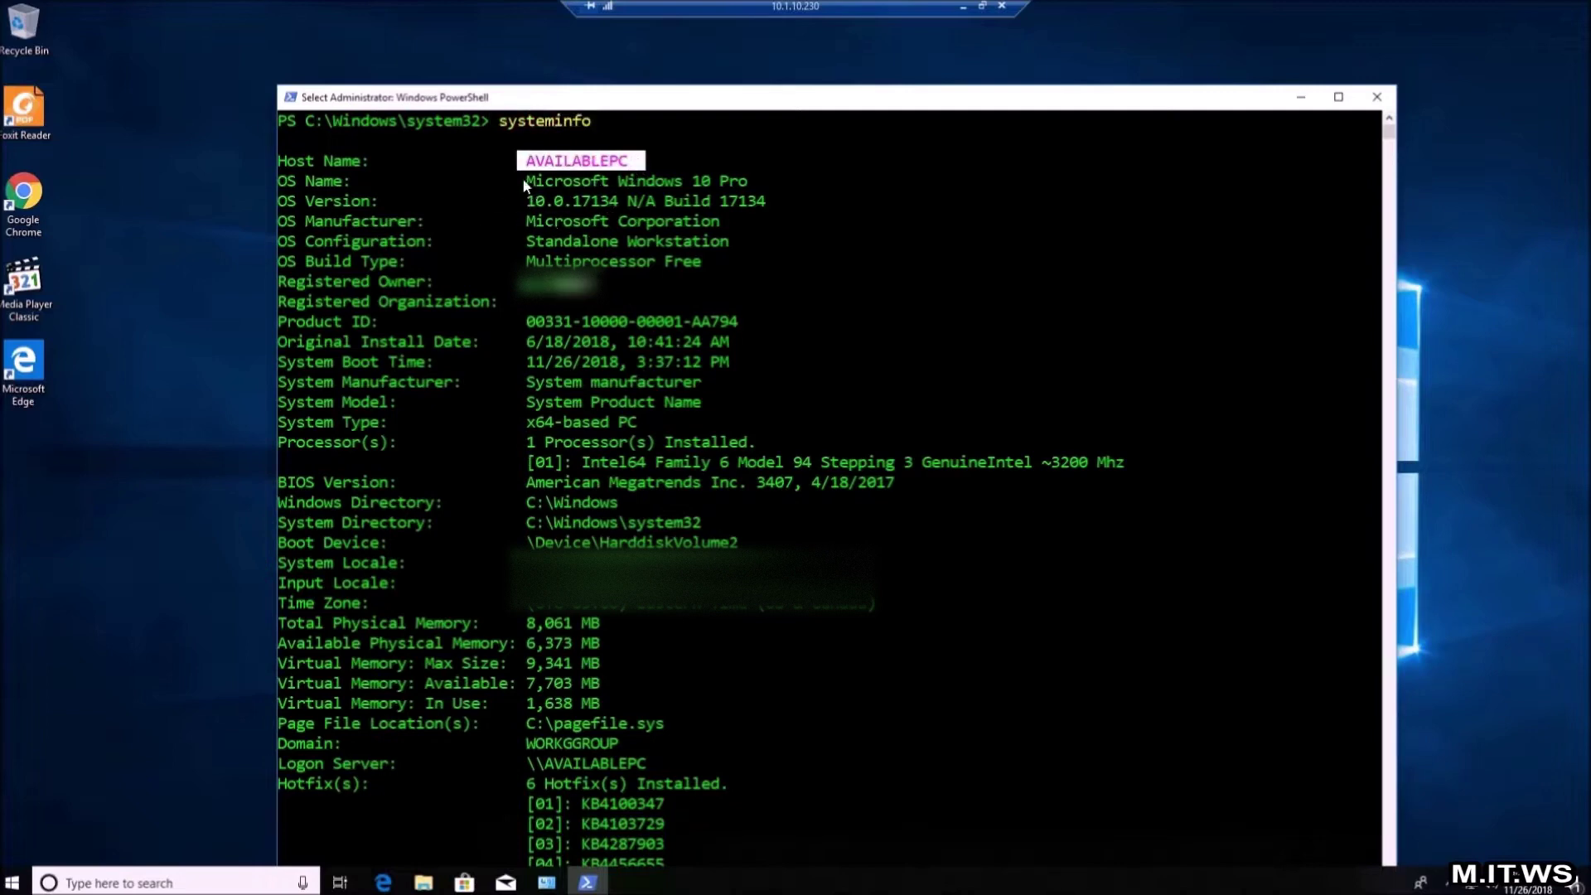
pyautogui.moveTo(520, 177); pyautogui.dragTo(754, 186)
pyautogui.moveTo(518, 199); pyautogui.dragTo(763, 207)
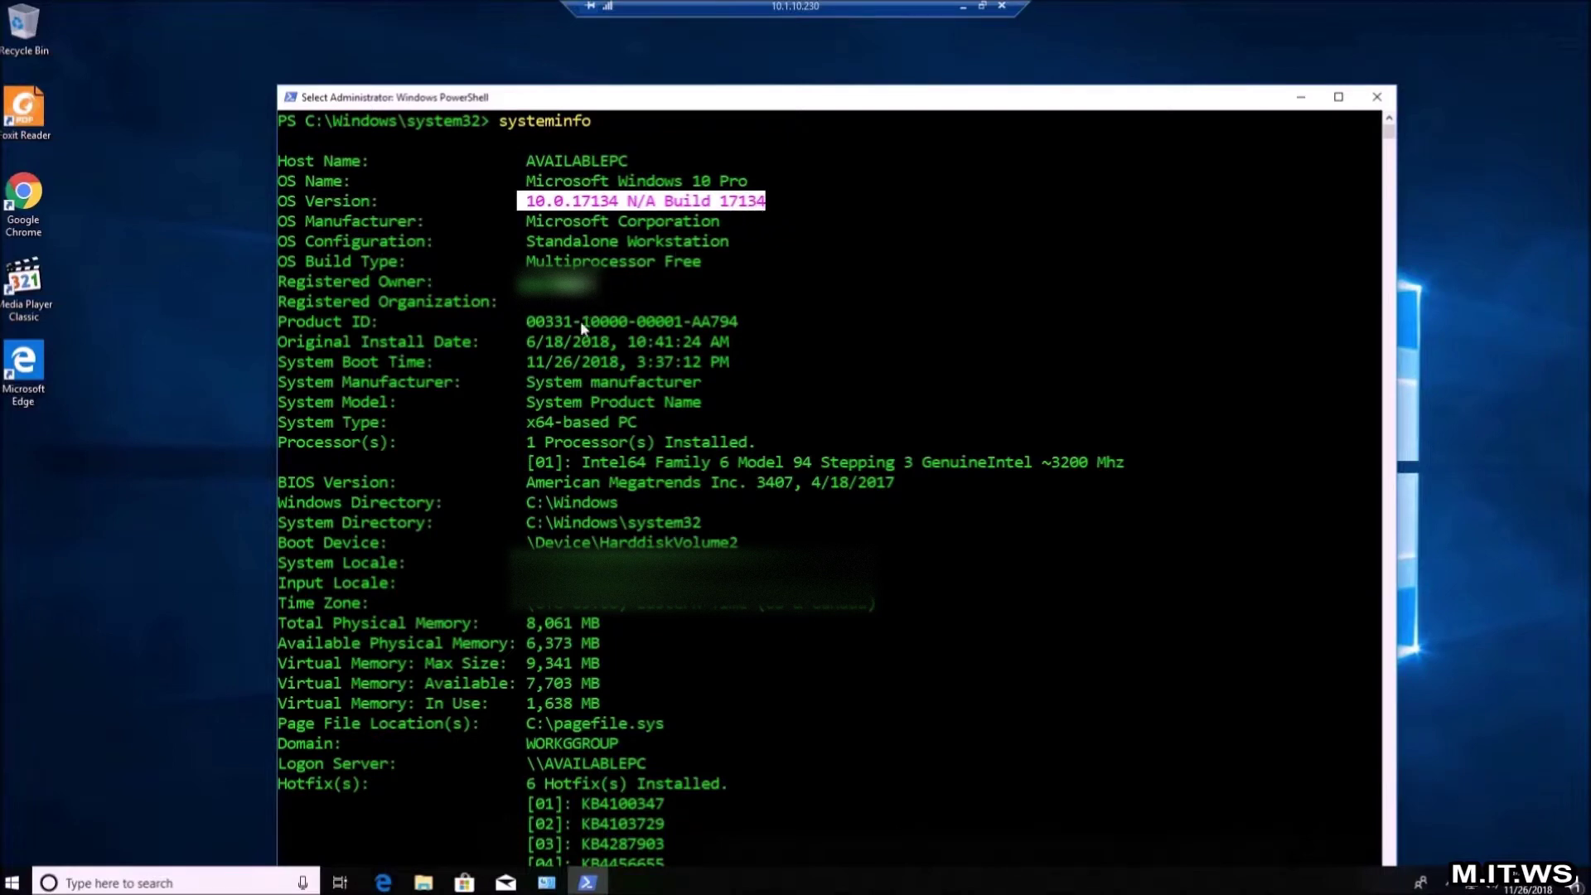
pyautogui.moveTo(525, 378); pyautogui.dragTo(710, 391)
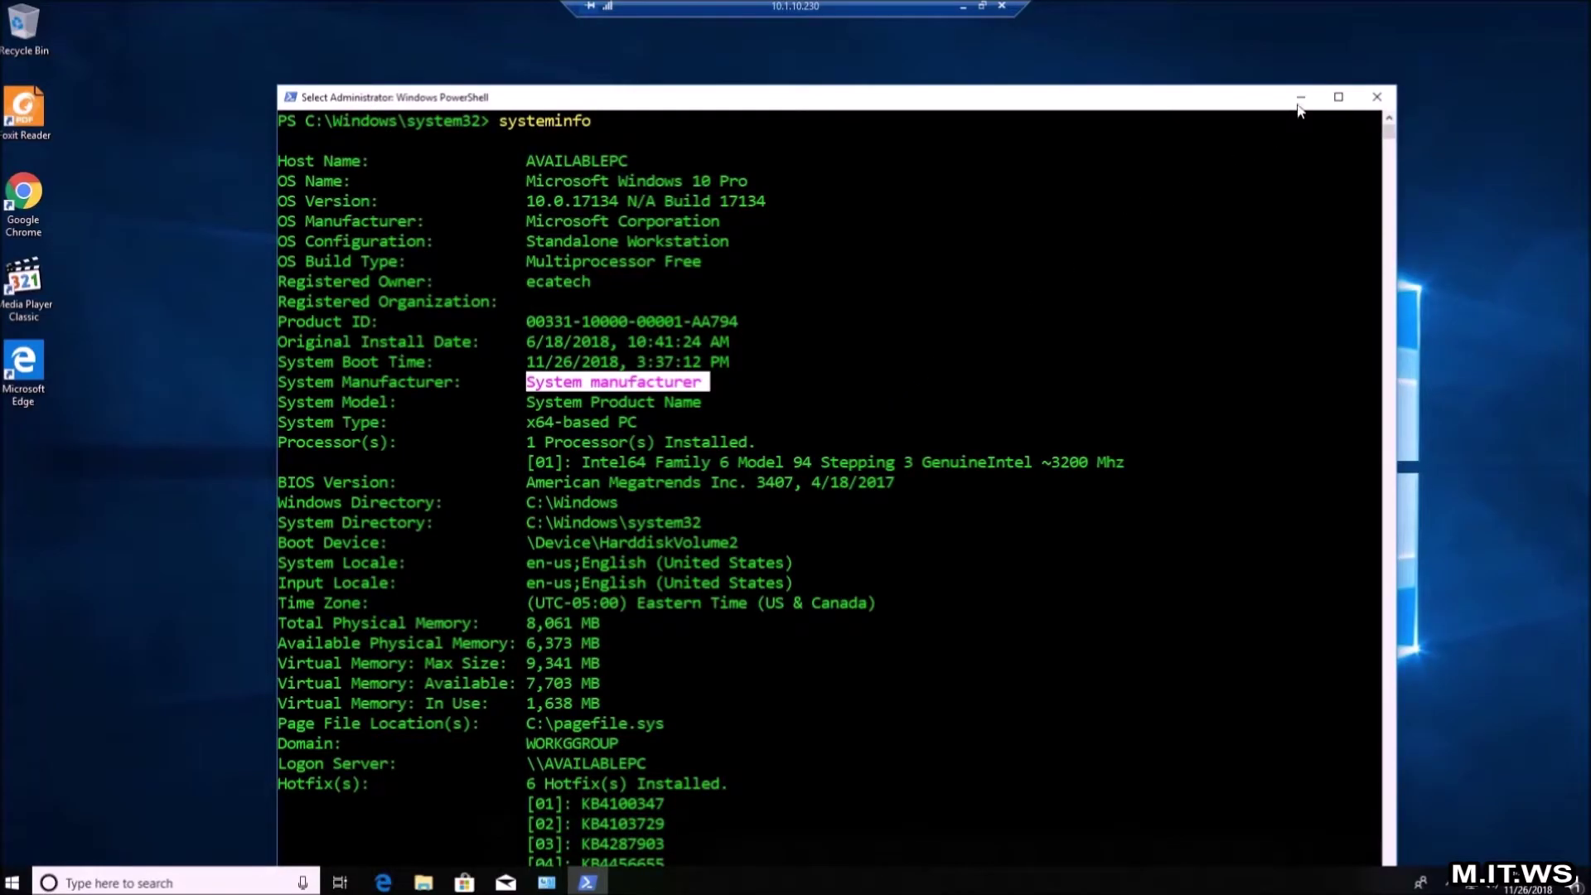
pyautogui.click(1300, 100)
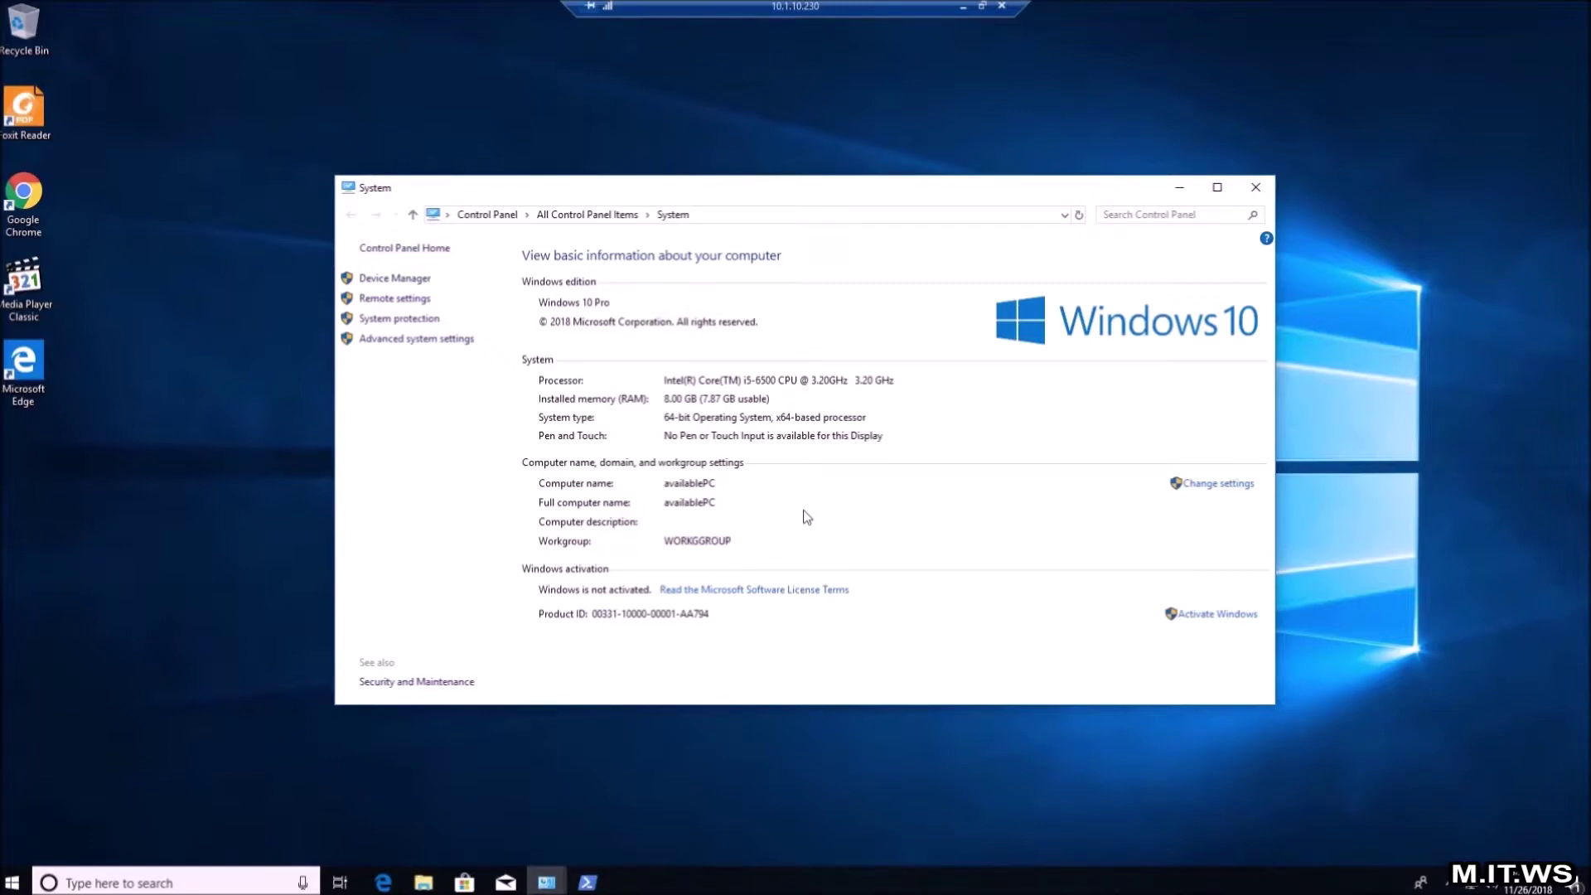
# - Switch to All Control Panel Items, toggle small and large icons, and open Programs and Features
pyautogui.click(551, 885)
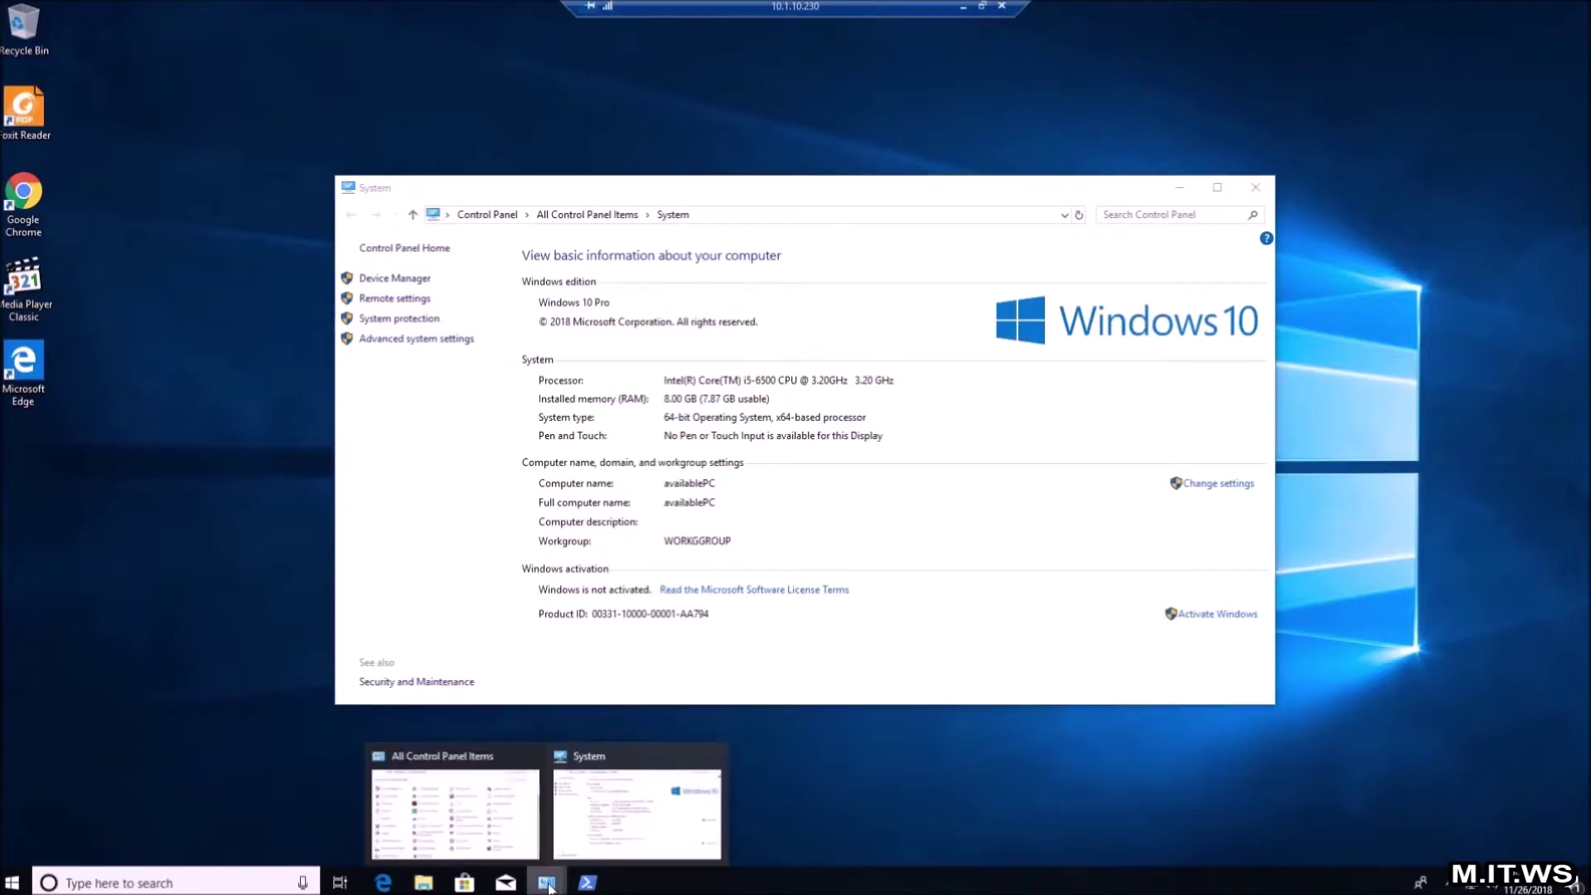
pyautogui.click(456, 808)
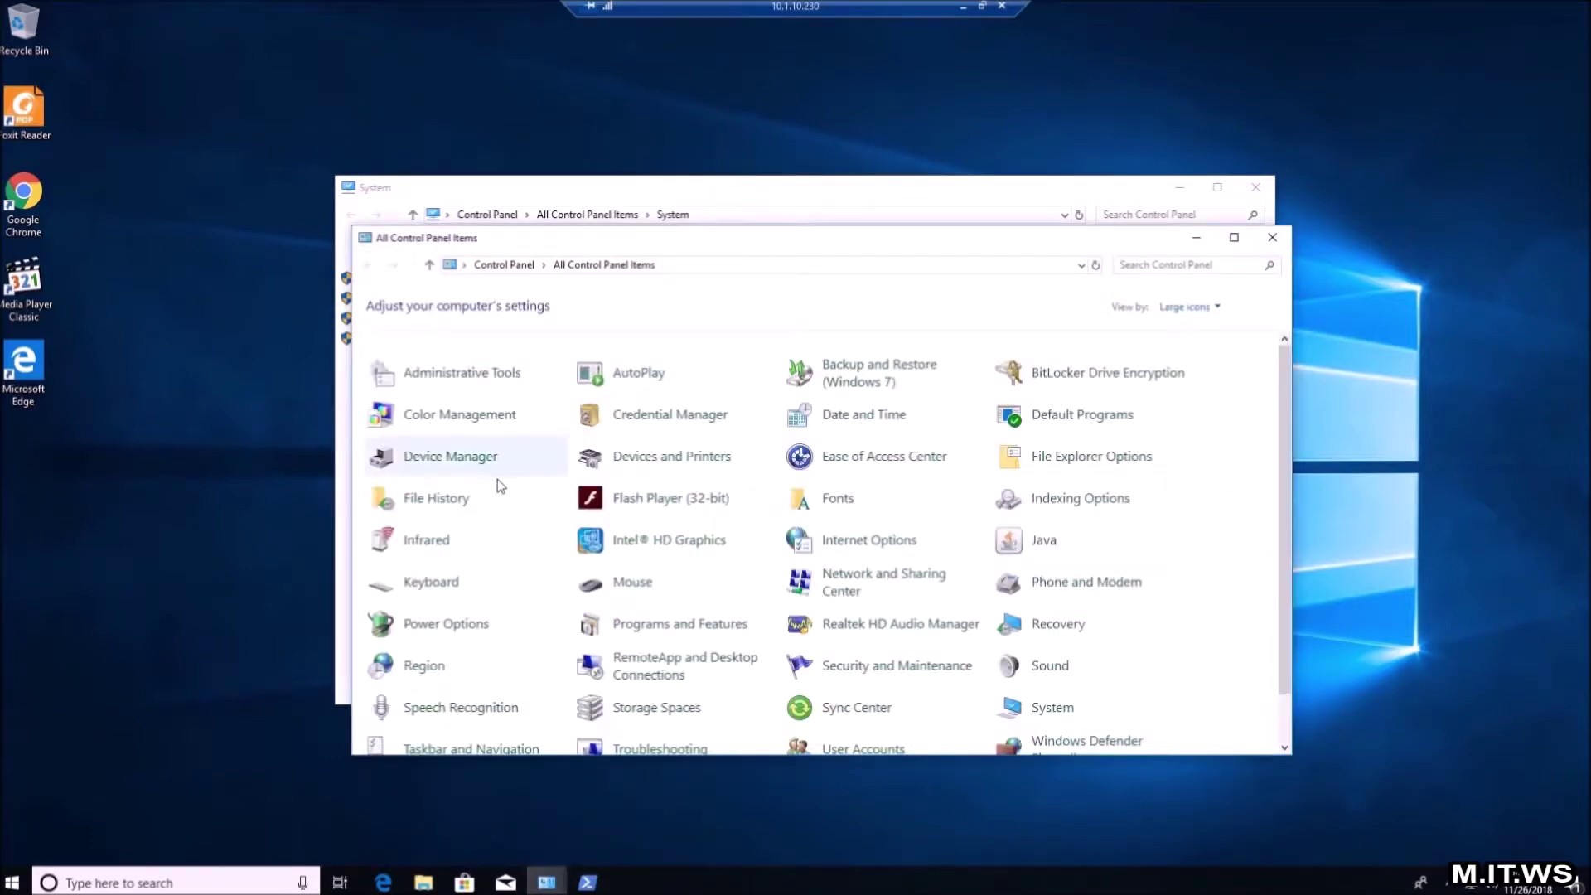
pyautogui.click(1215, 308)
pyautogui.click(1203, 373)
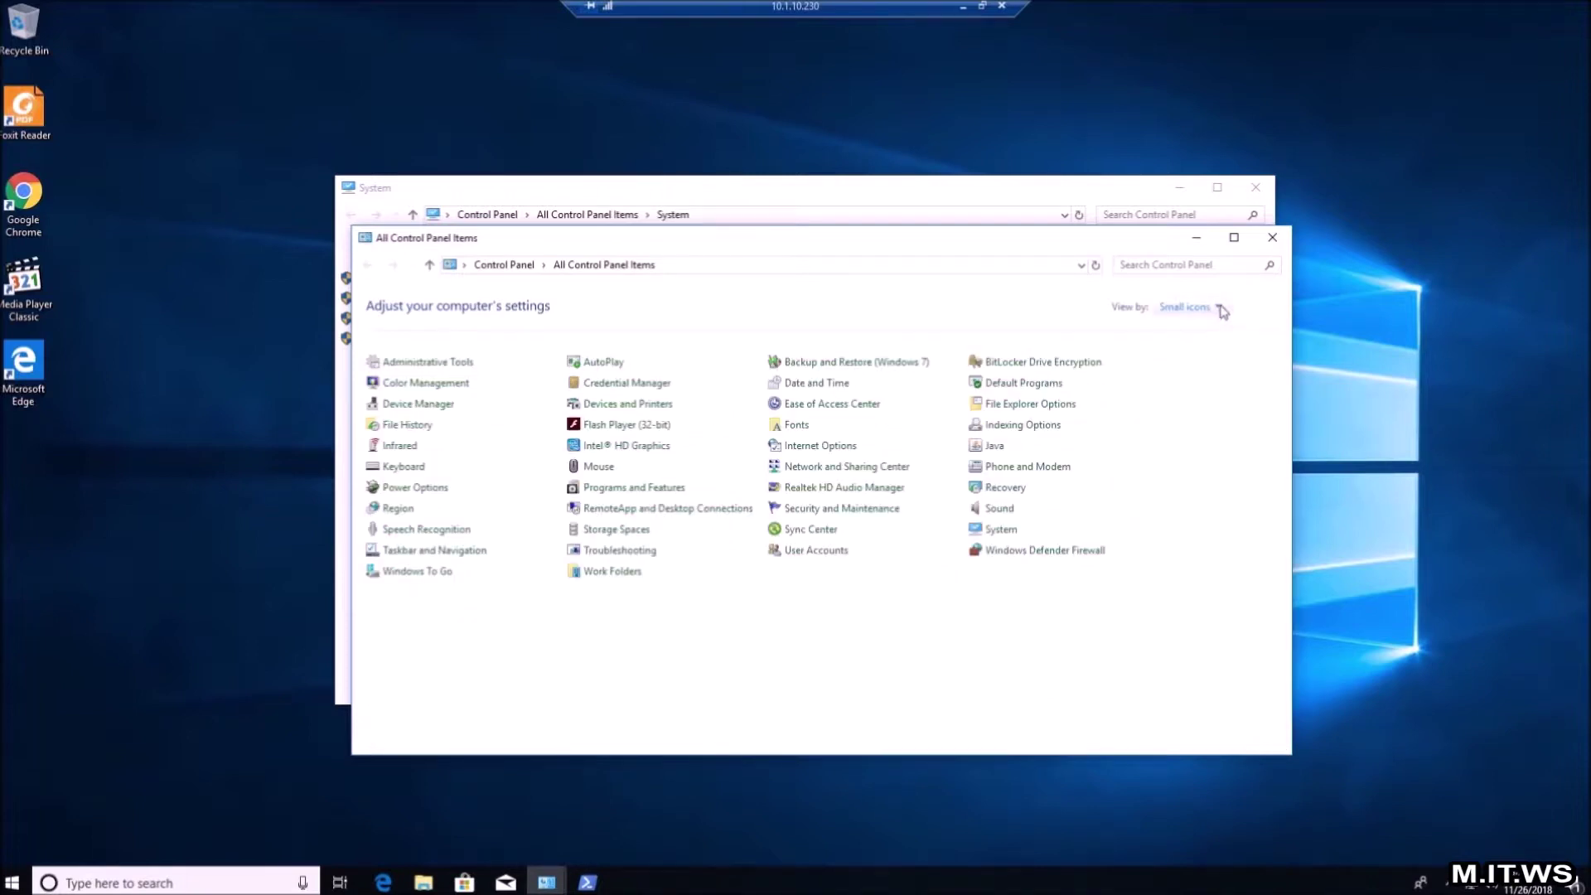
pyautogui.click(1220, 308)
pyautogui.click(1193, 352)
pyautogui.scroll(-1, 969, 485)
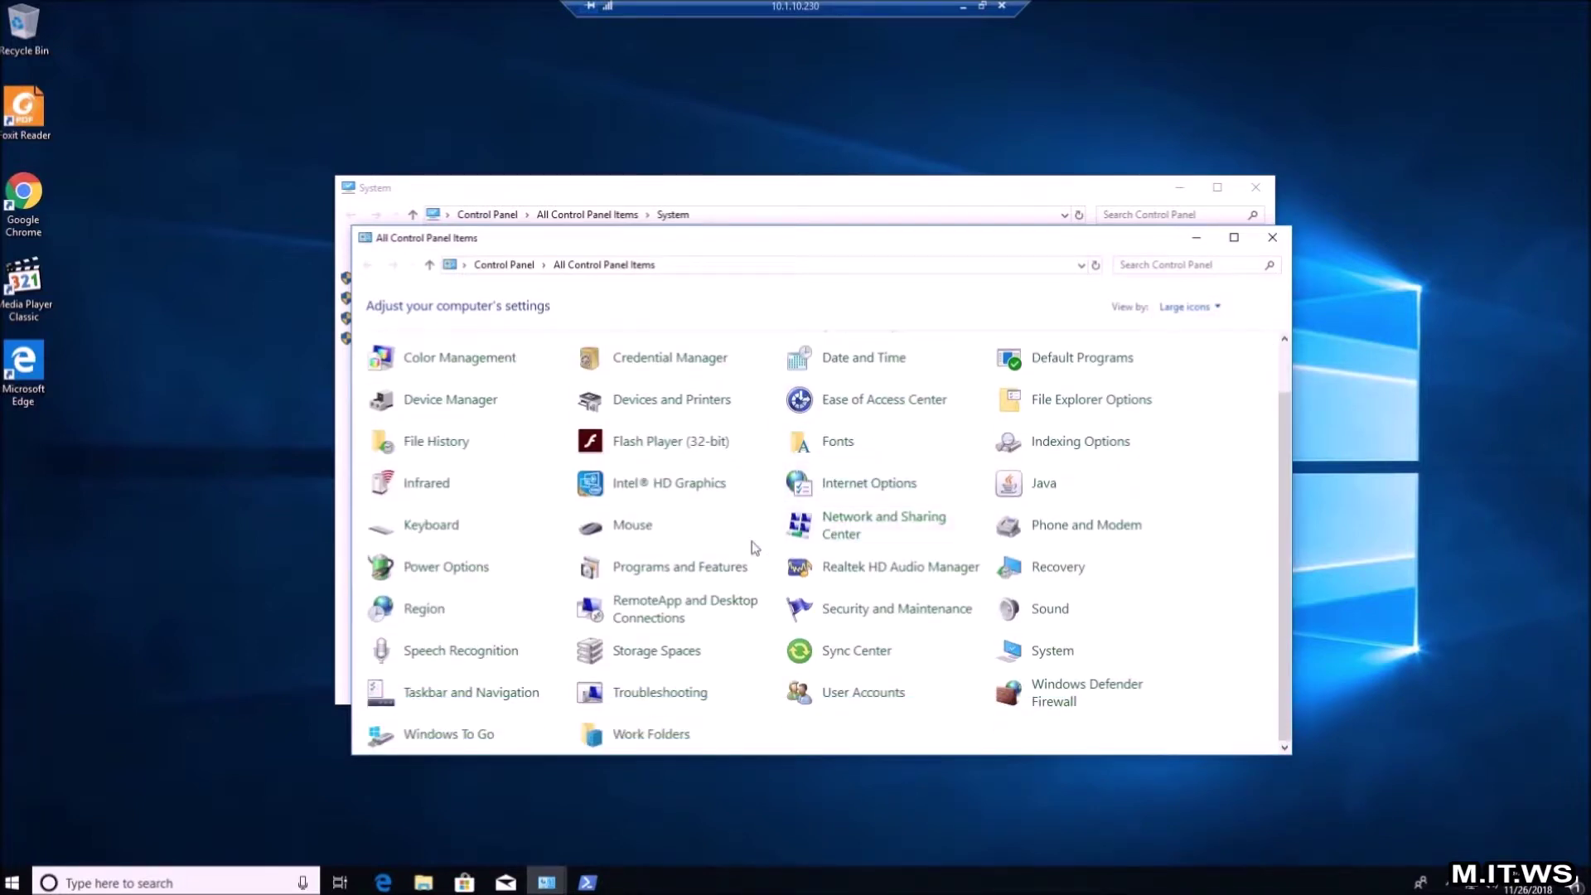
pyautogui.click(659, 572)
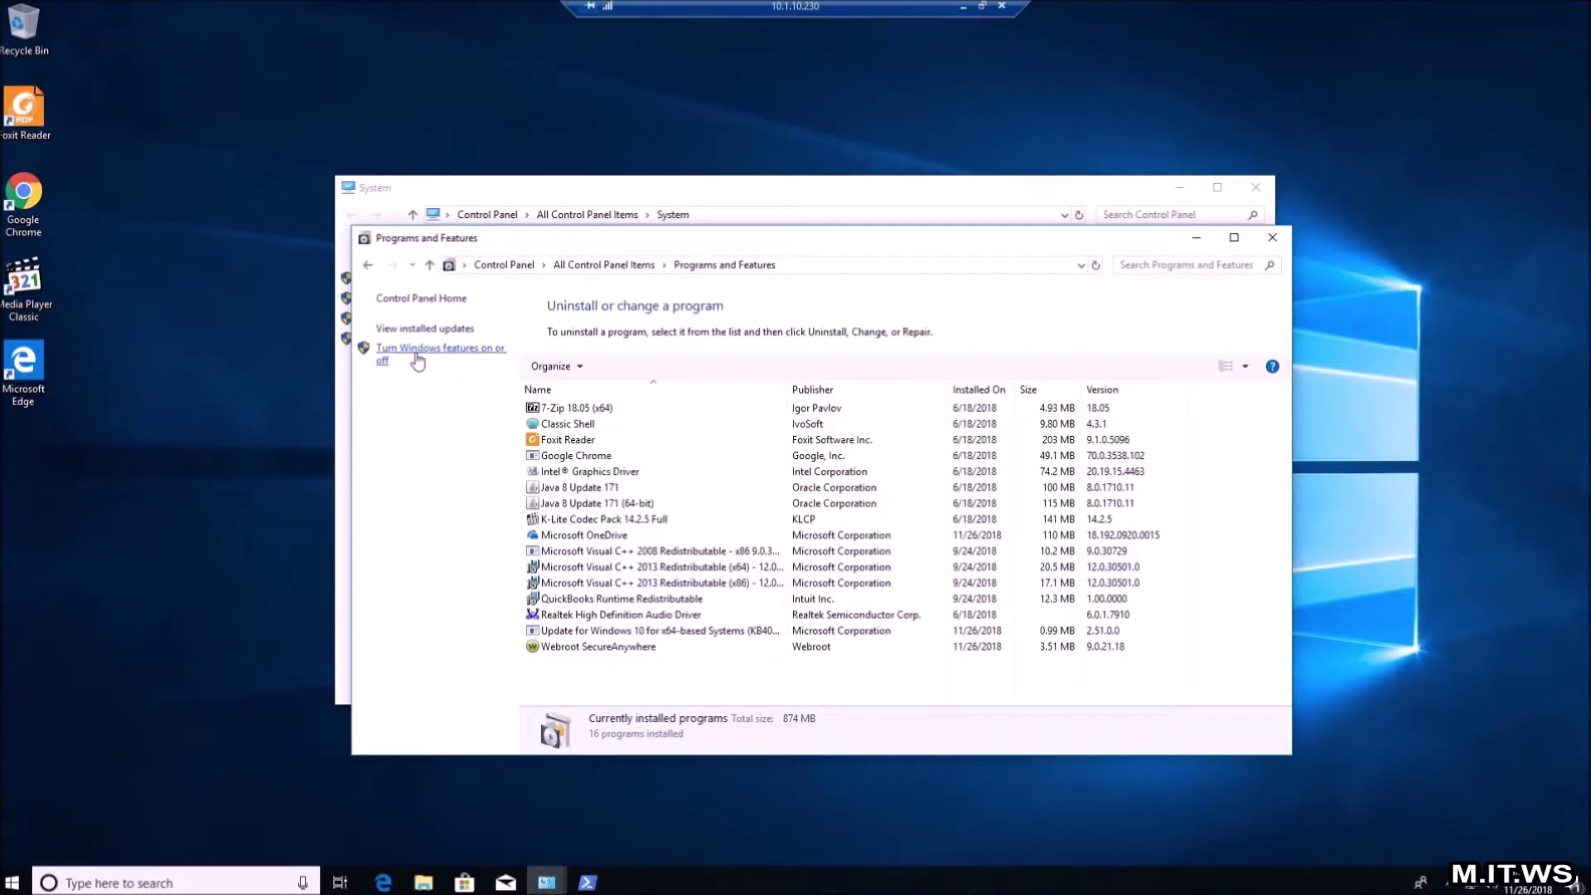
# - Enable Hyper-V and its Hyper-V Services sub-feature in Windows Features and apply the change
pyautogui.click(418, 358)
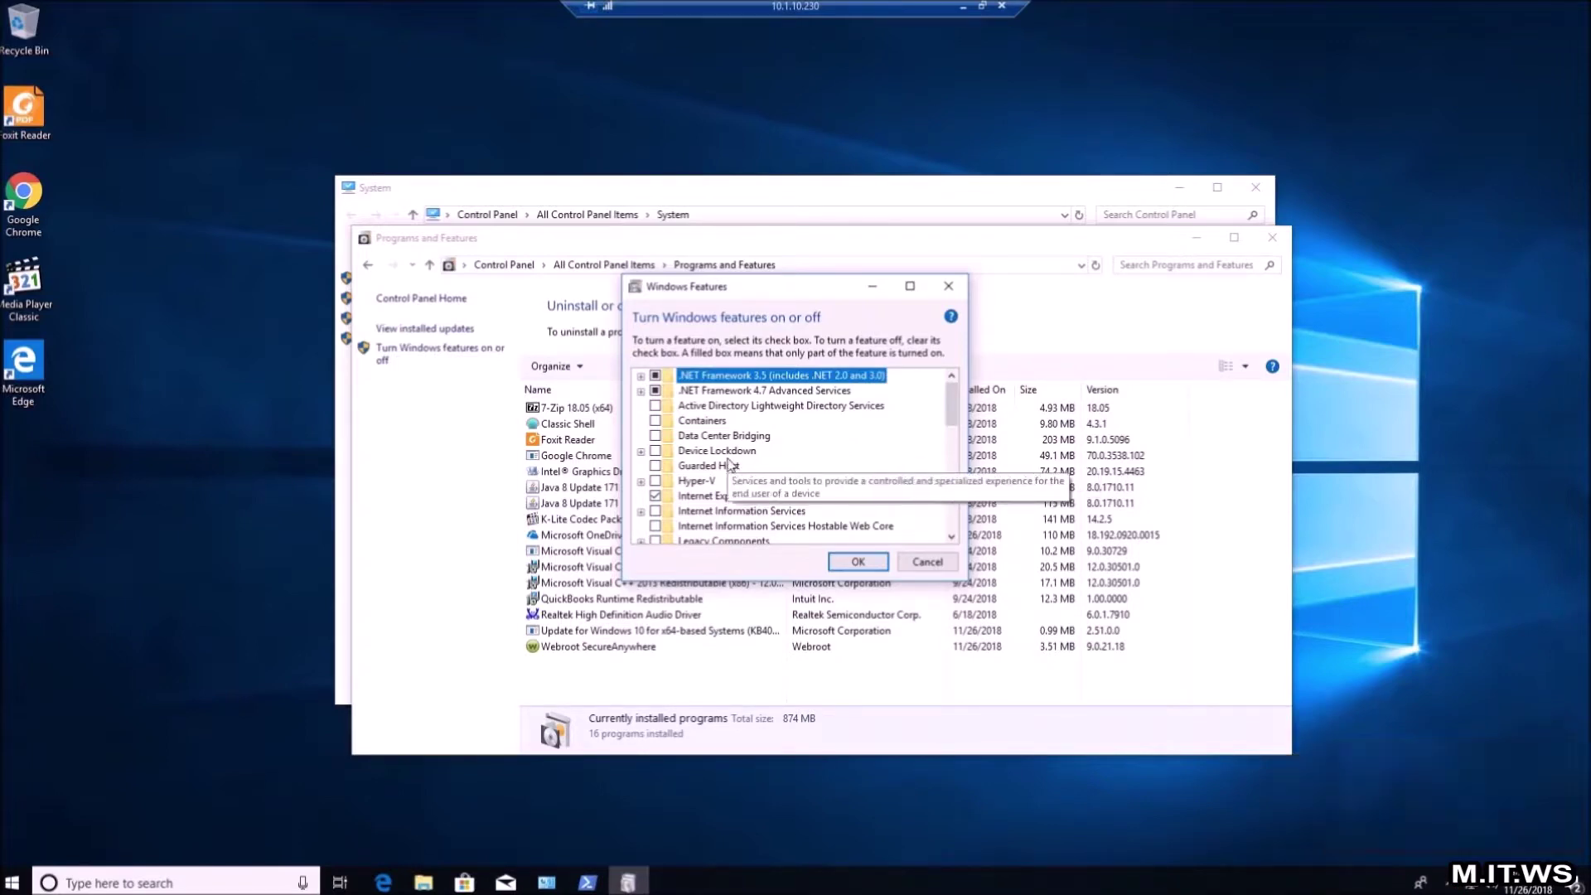
pyautogui.scroll(-1, 729, 464)
pyautogui.click(655, 466)
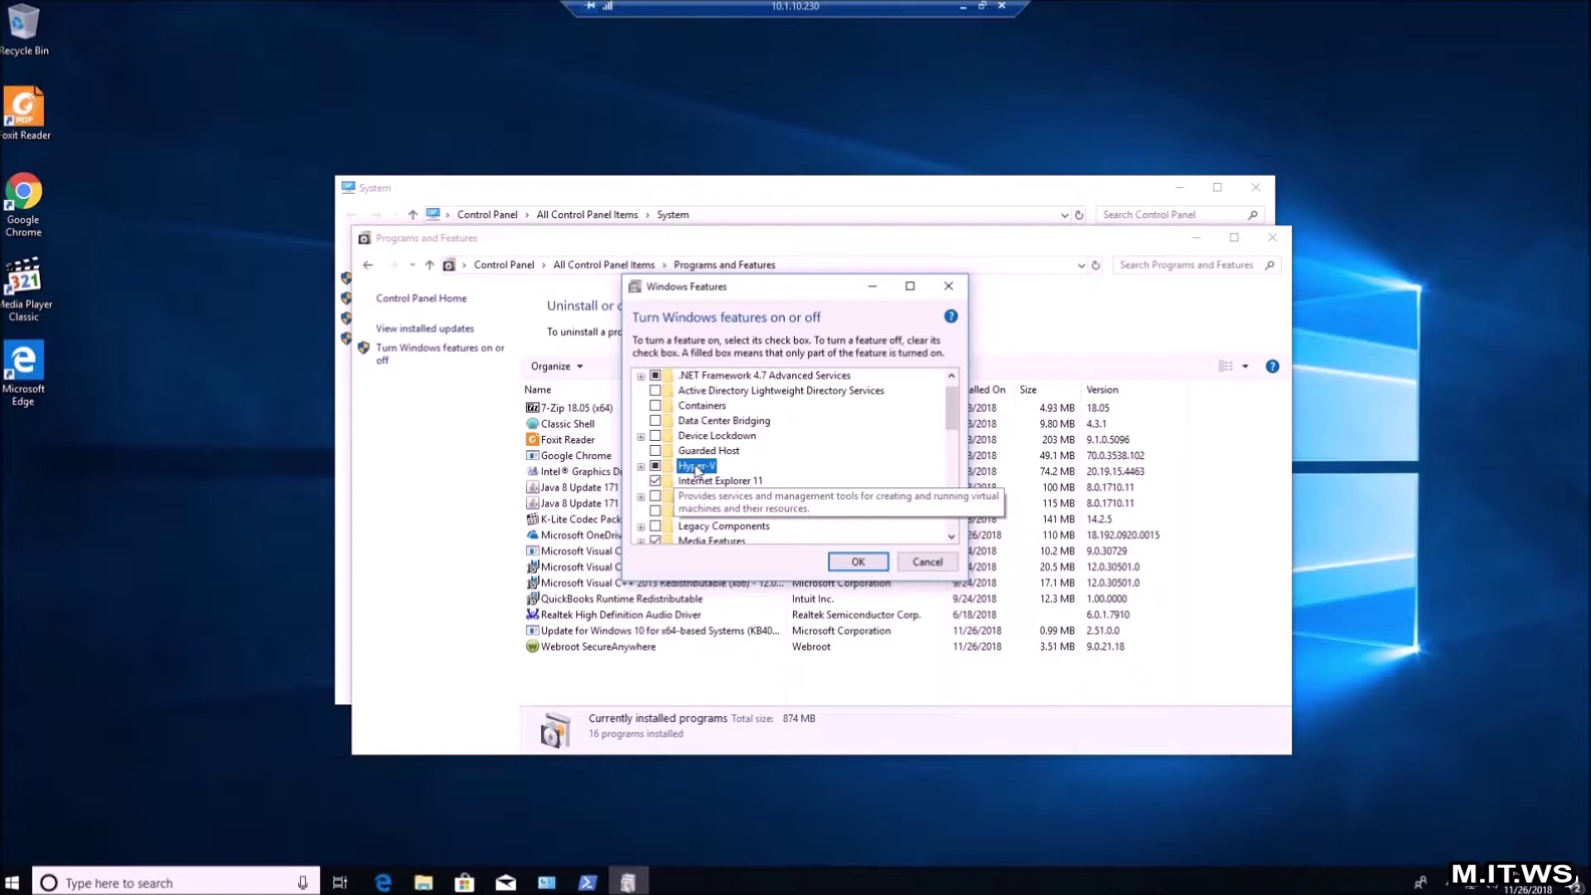
pyautogui.click(640, 466)
pyautogui.scroll(-1, 648, 479)
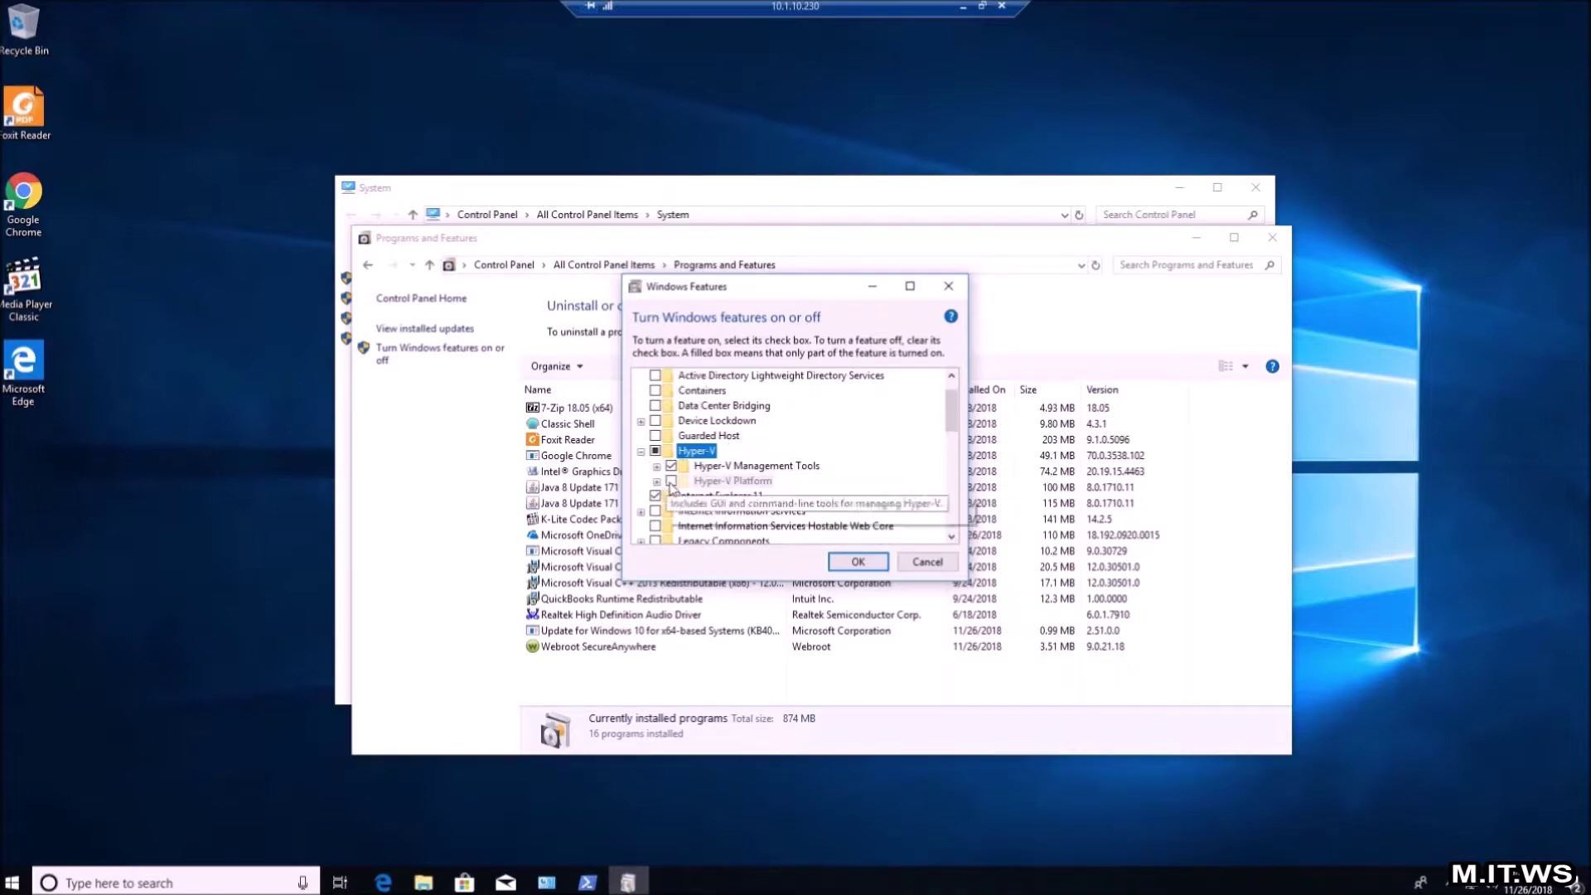
pyautogui.click(657, 481)
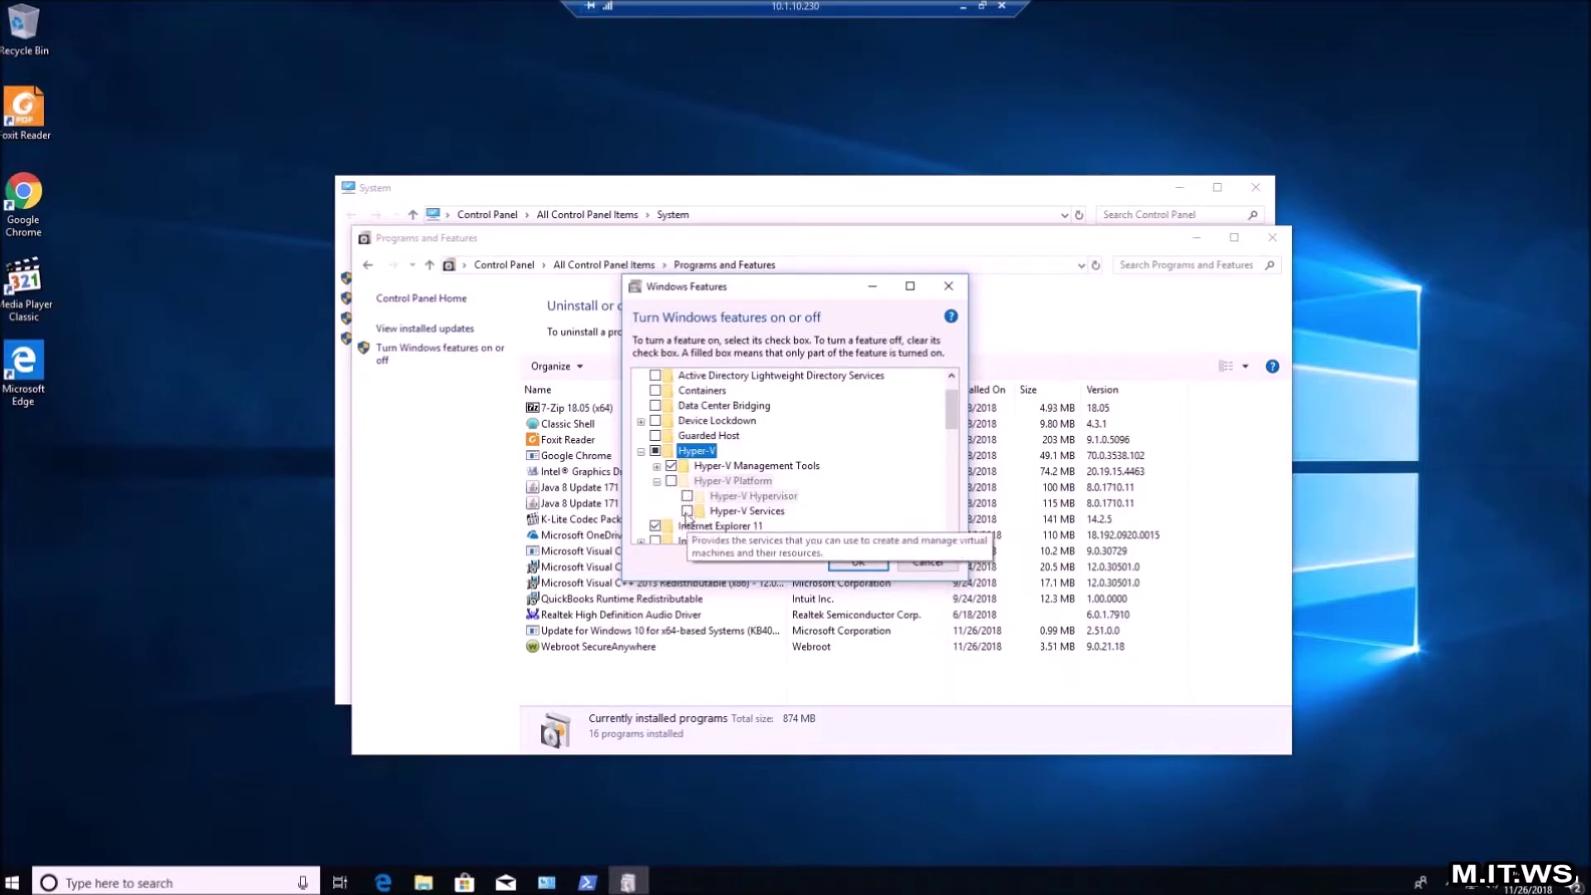
pyautogui.click(687, 511)
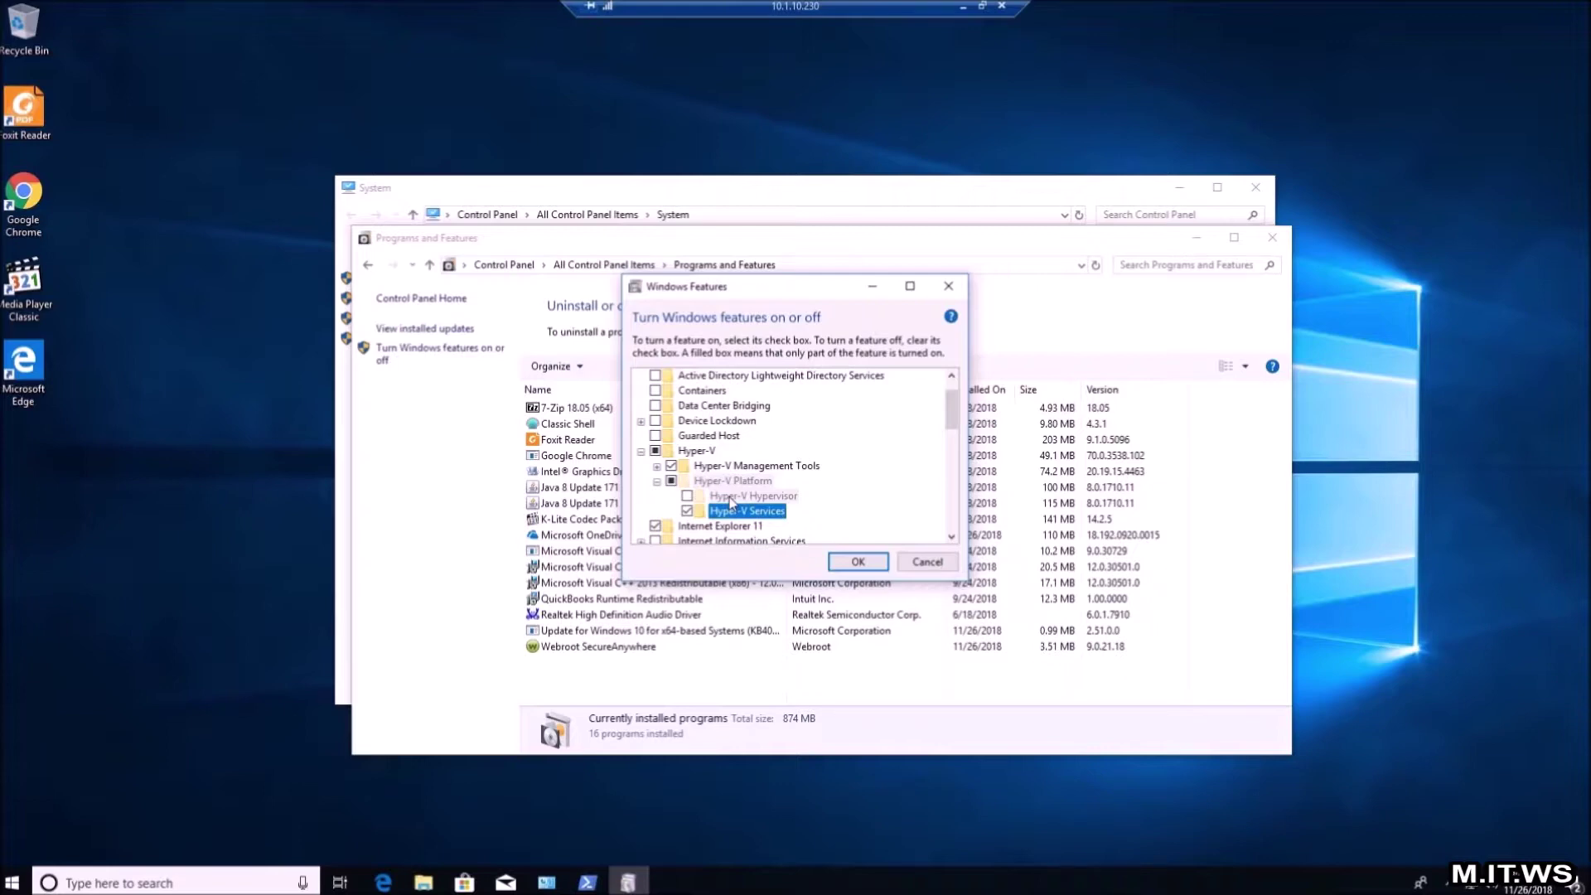
pyautogui.click(858, 563)
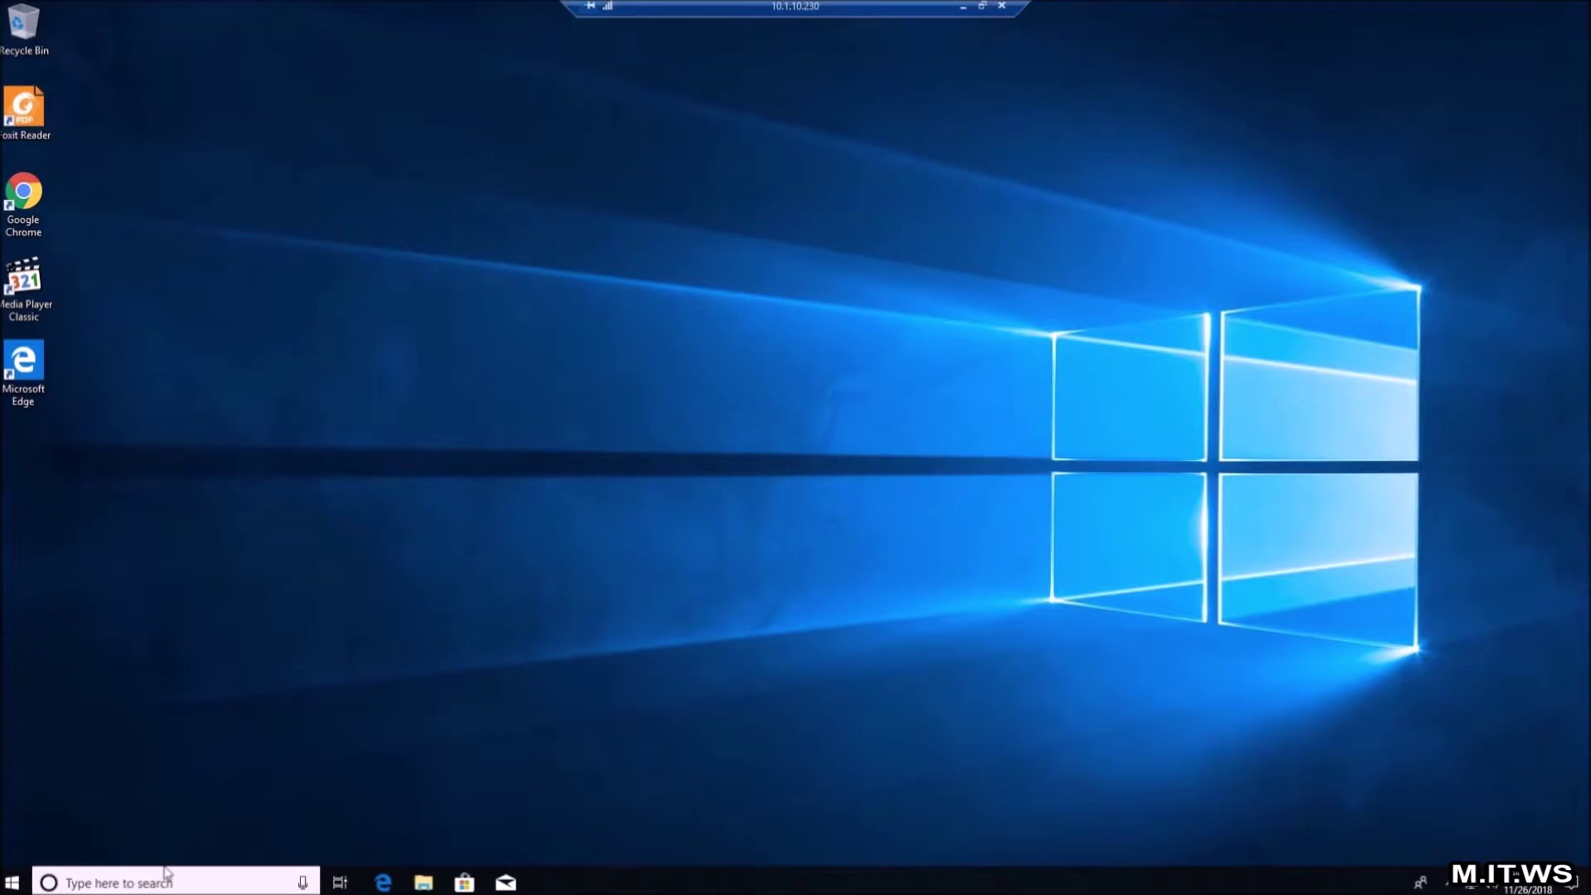
# - Open System Information via 'sys' search, check the baseboard manufacturer entry, and close it
pyautogui.click(157, 883)
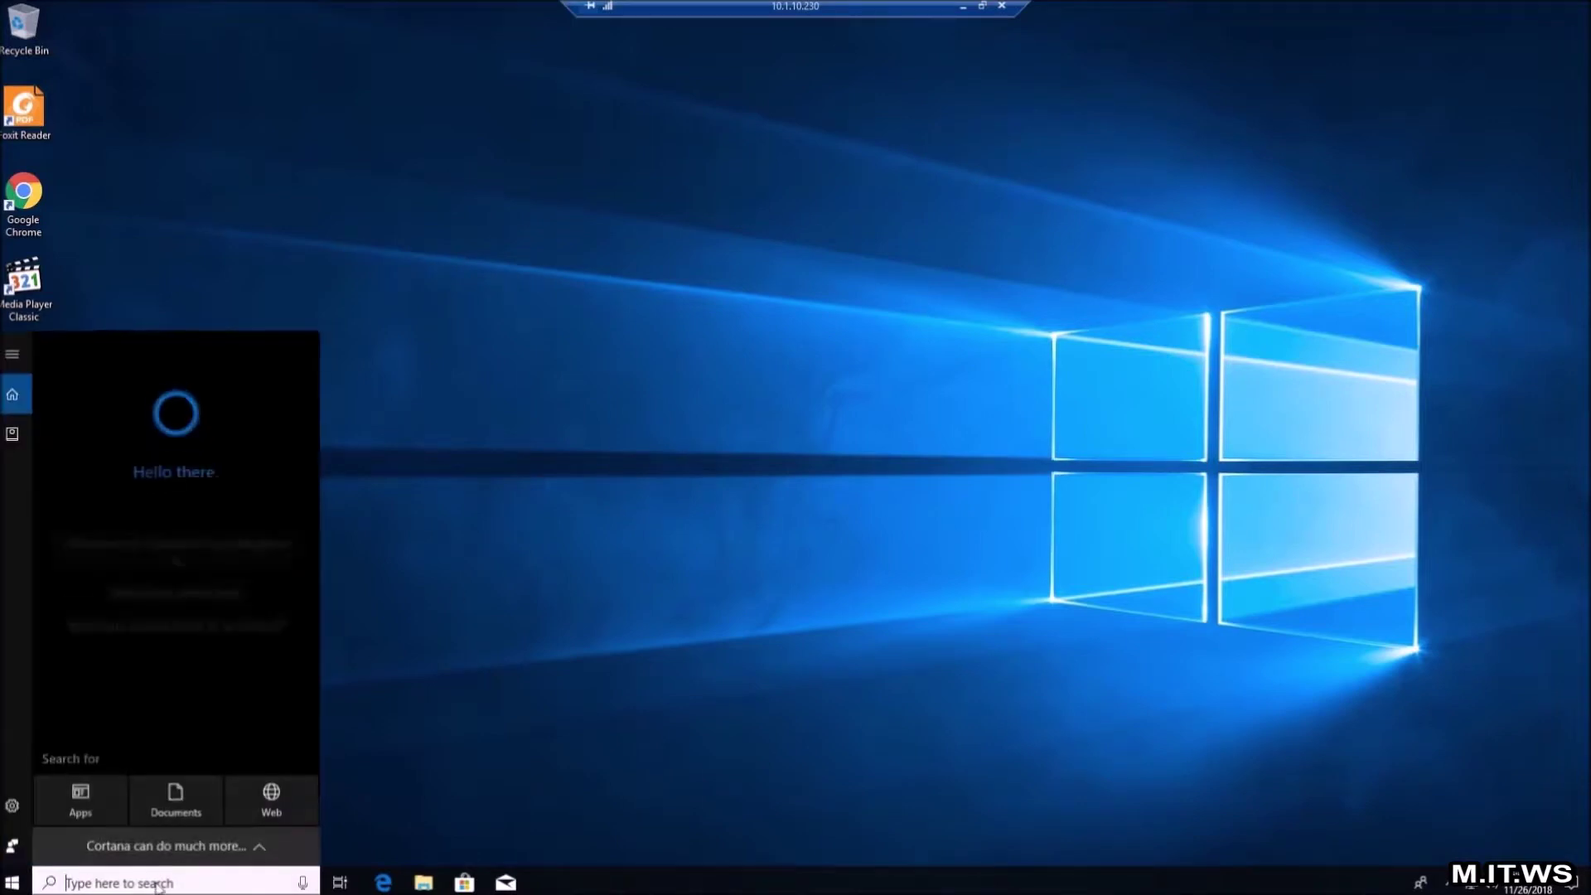
pyautogui.write('sys')
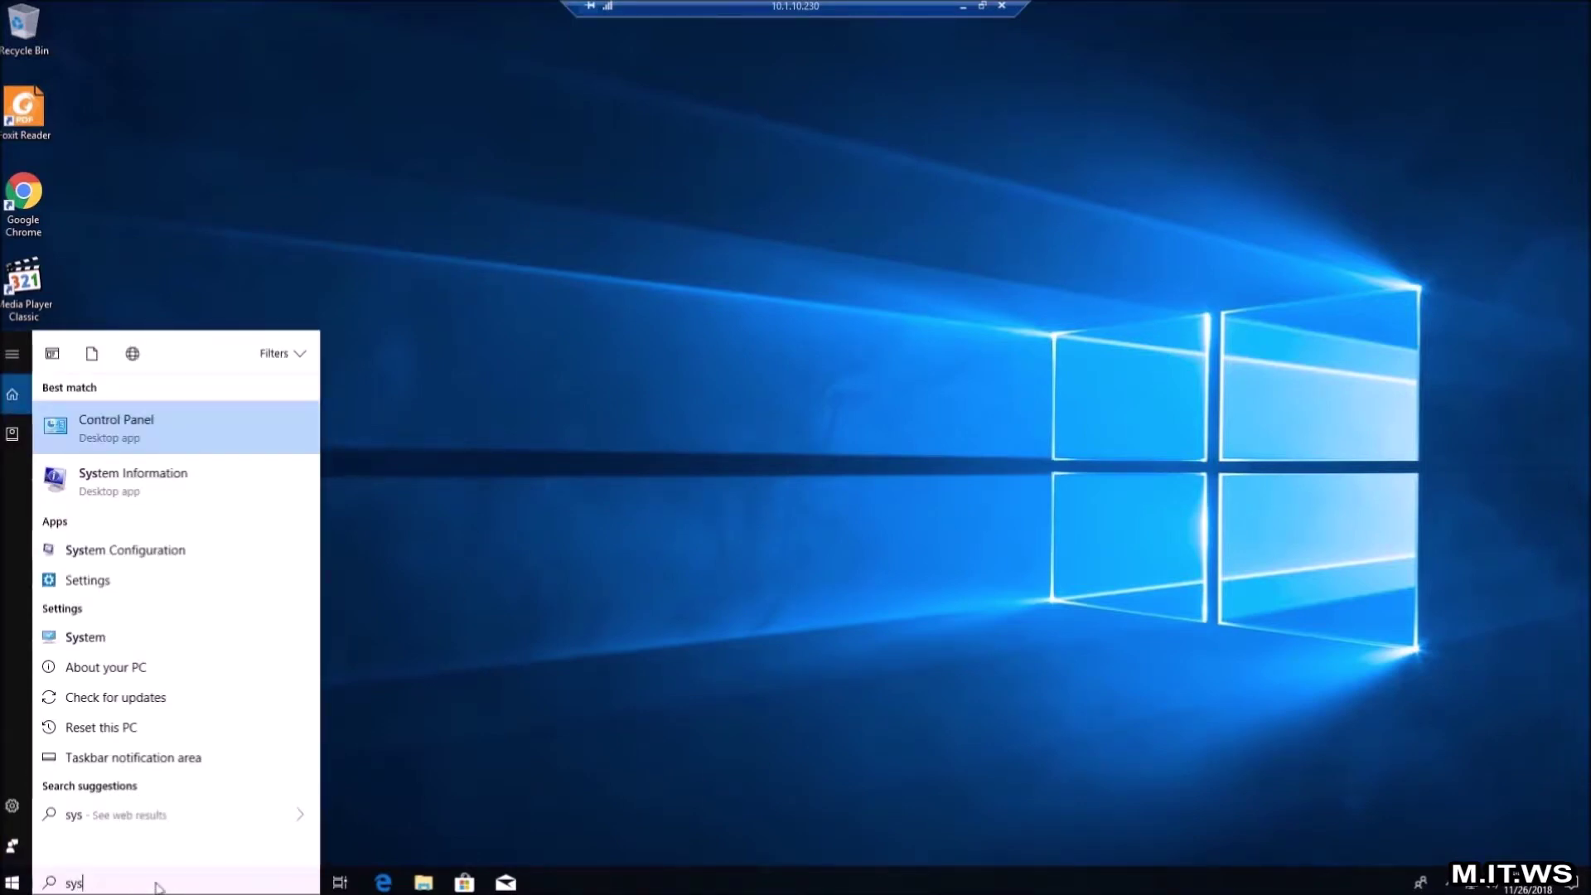
pyautogui.click(167, 474)
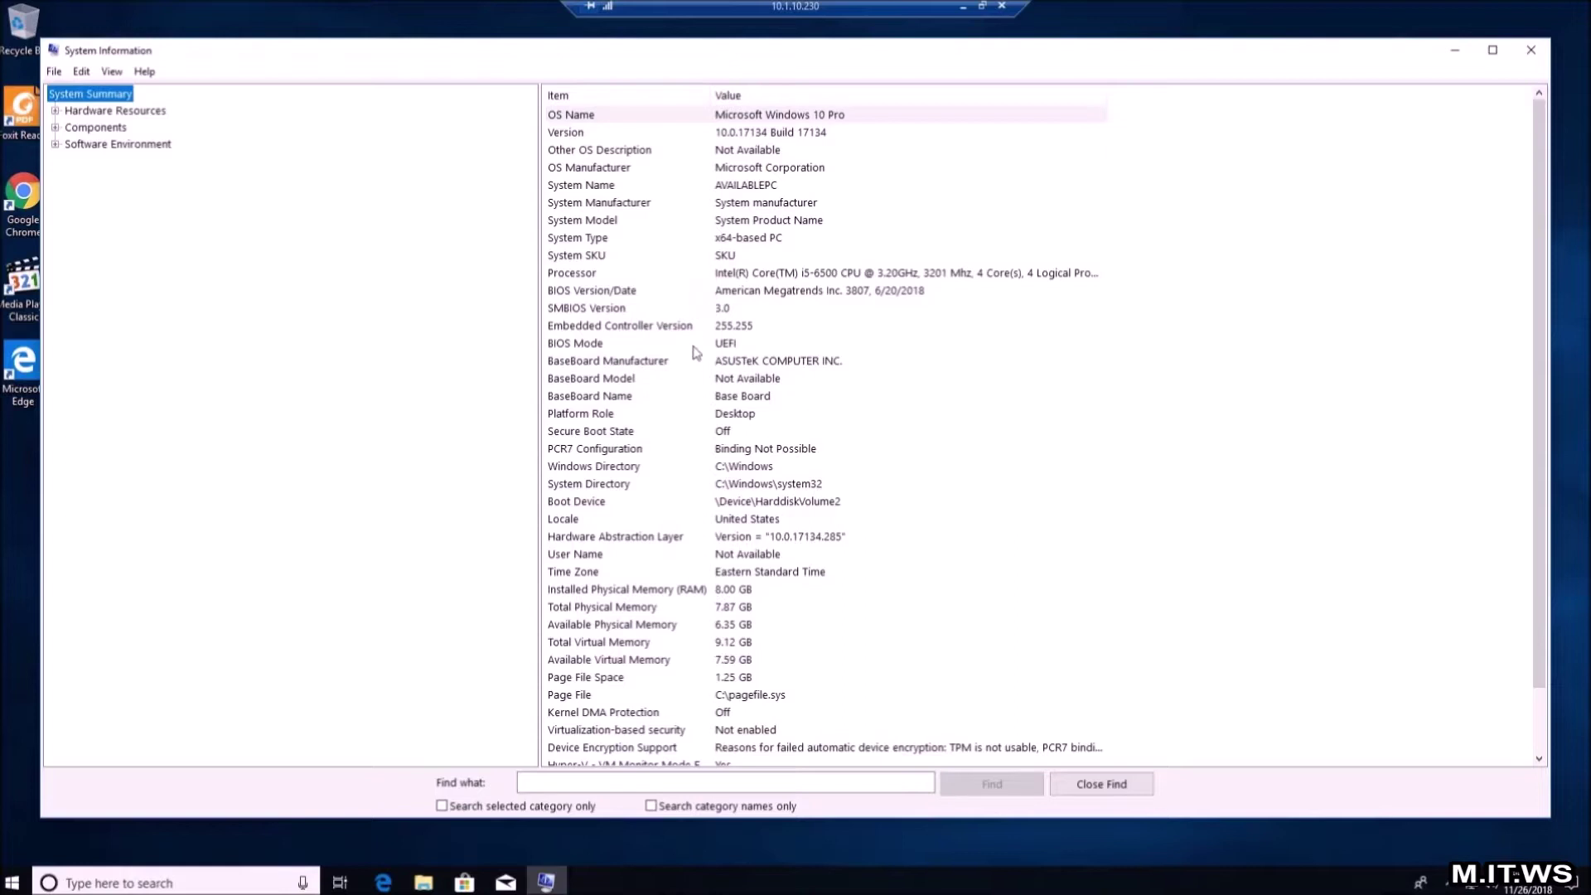
pyautogui.click(713, 367)
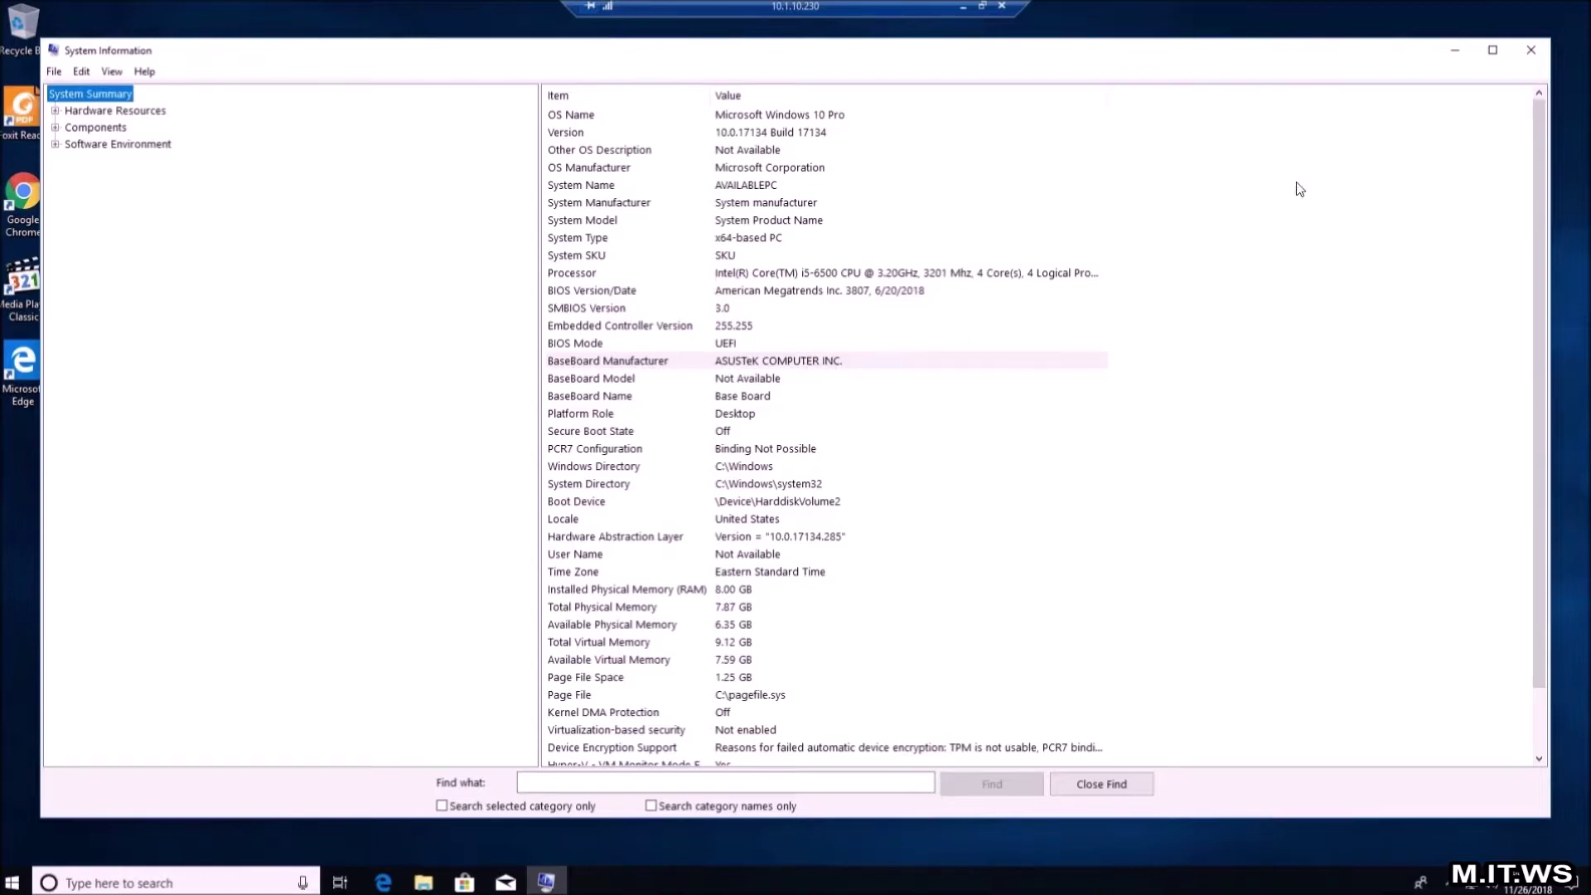
pyautogui.click(1529, 53)
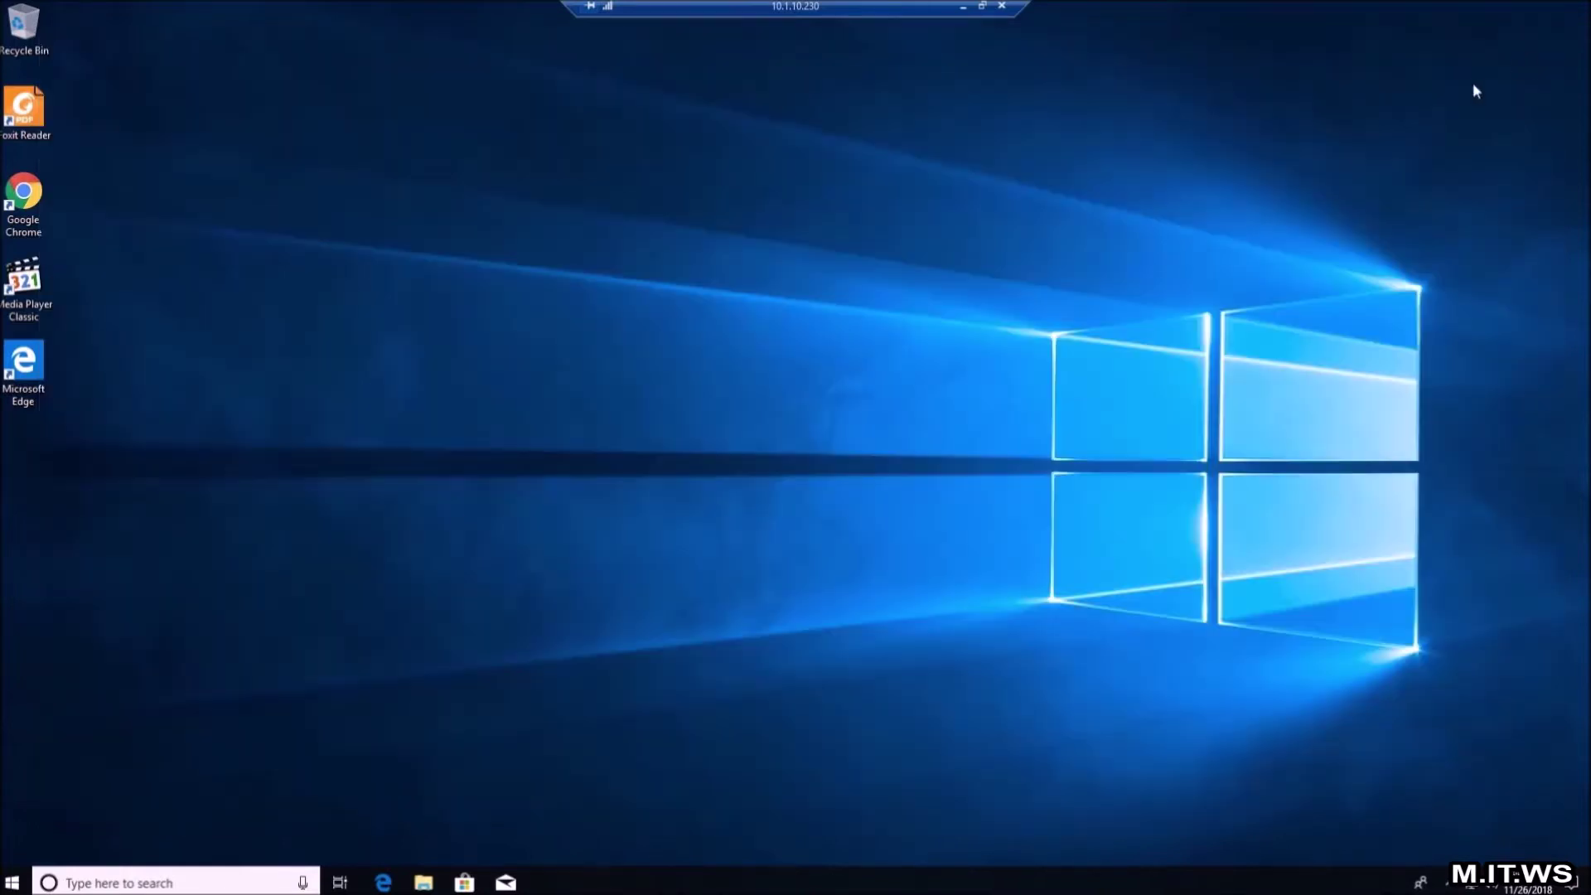
# - View This PC's system properties from the Start menu, then close the System window
pyautogui.click(11, 880)
pyautogui.rightClick(182, 494)
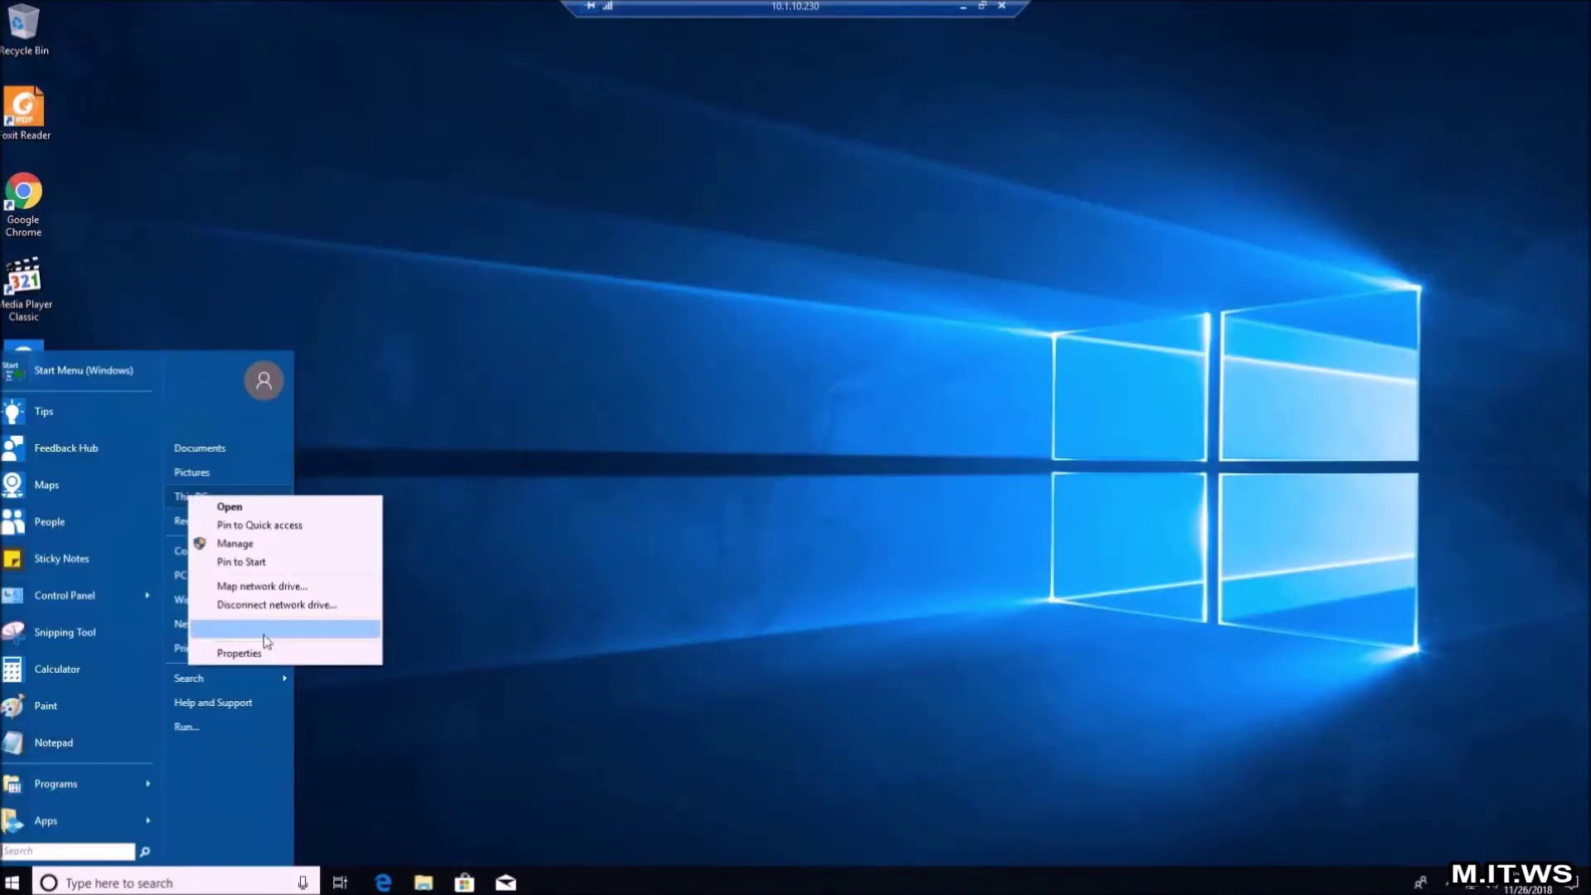
pyautogui.click(264, 652)
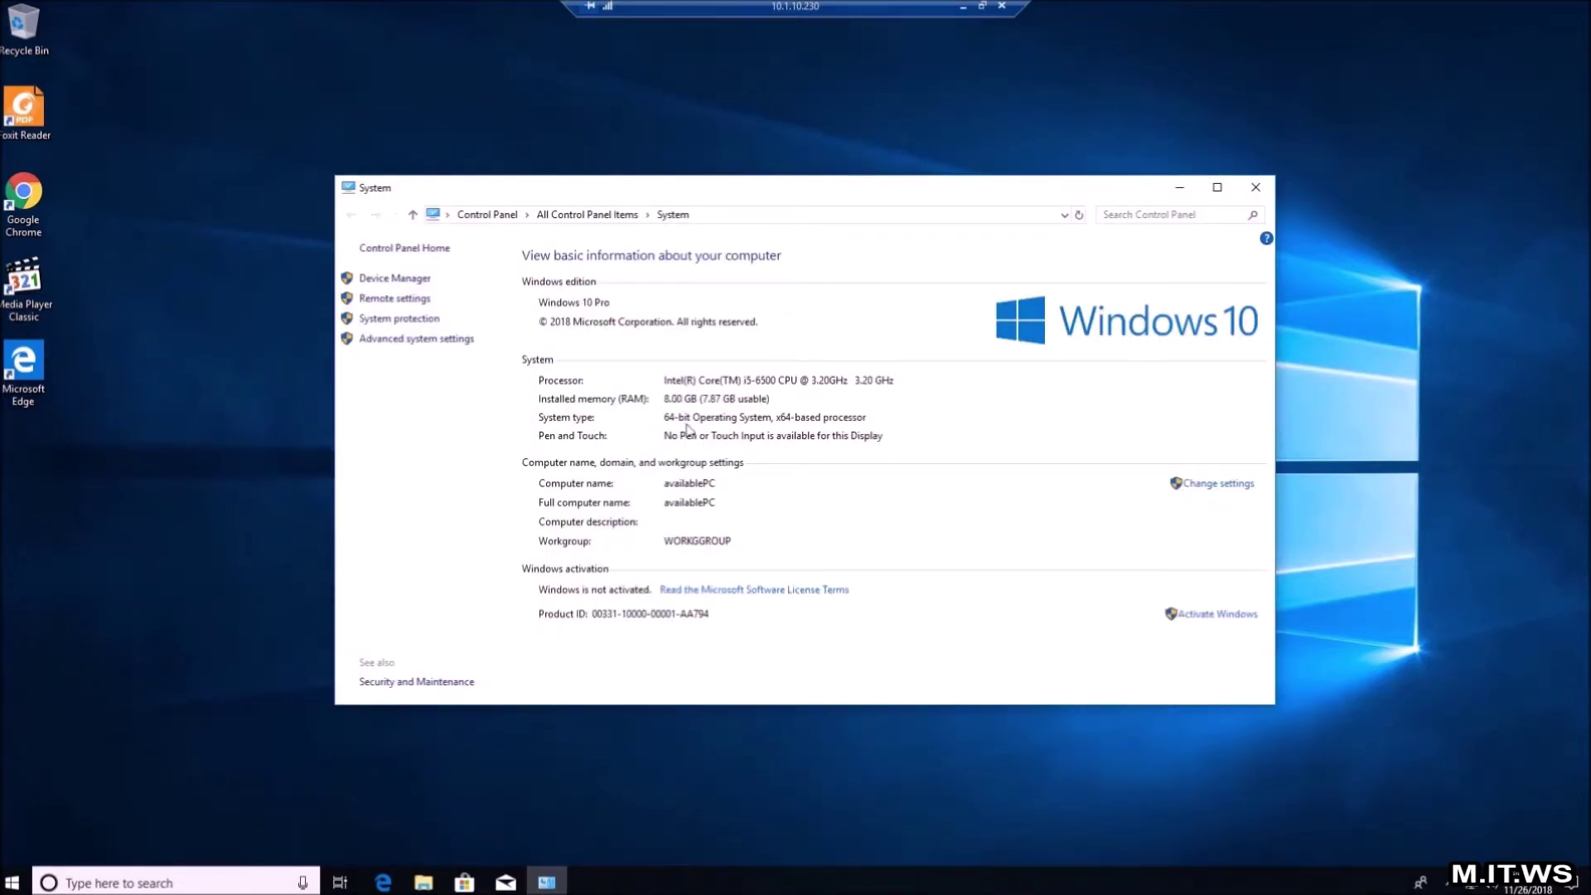
pyautogui.click(1256, 188)
# - Search 'control' and open Control Panel's All Control Panel Items
pyautogui.click(97, 884)
pyautogui.write('control')
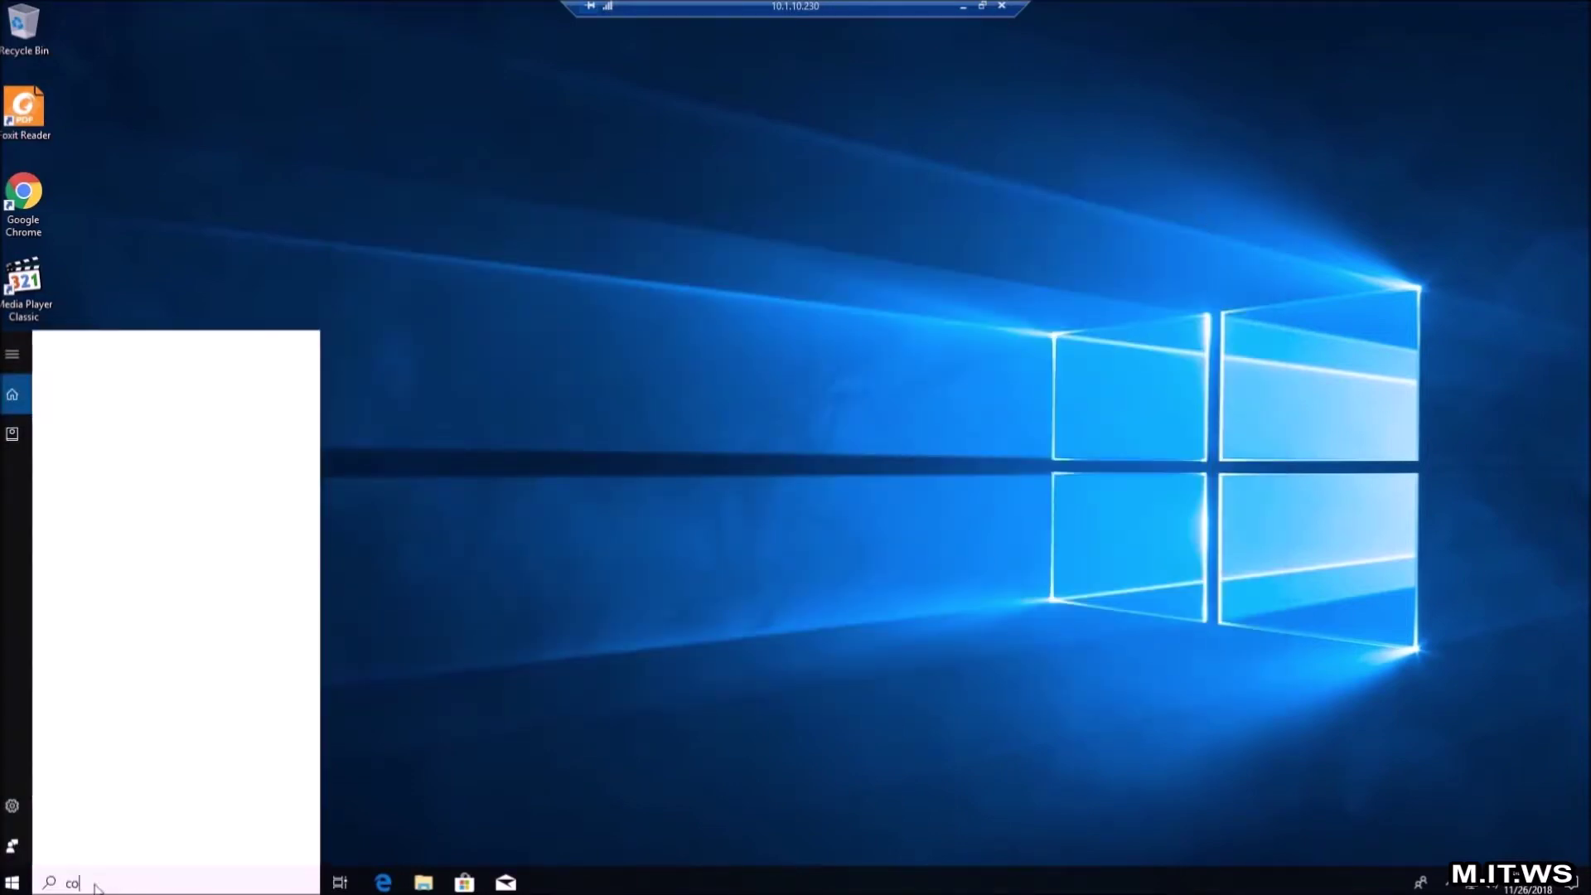
pyautogui.click(171, 440)
pyautogui.scroll(-1, 779, 447)
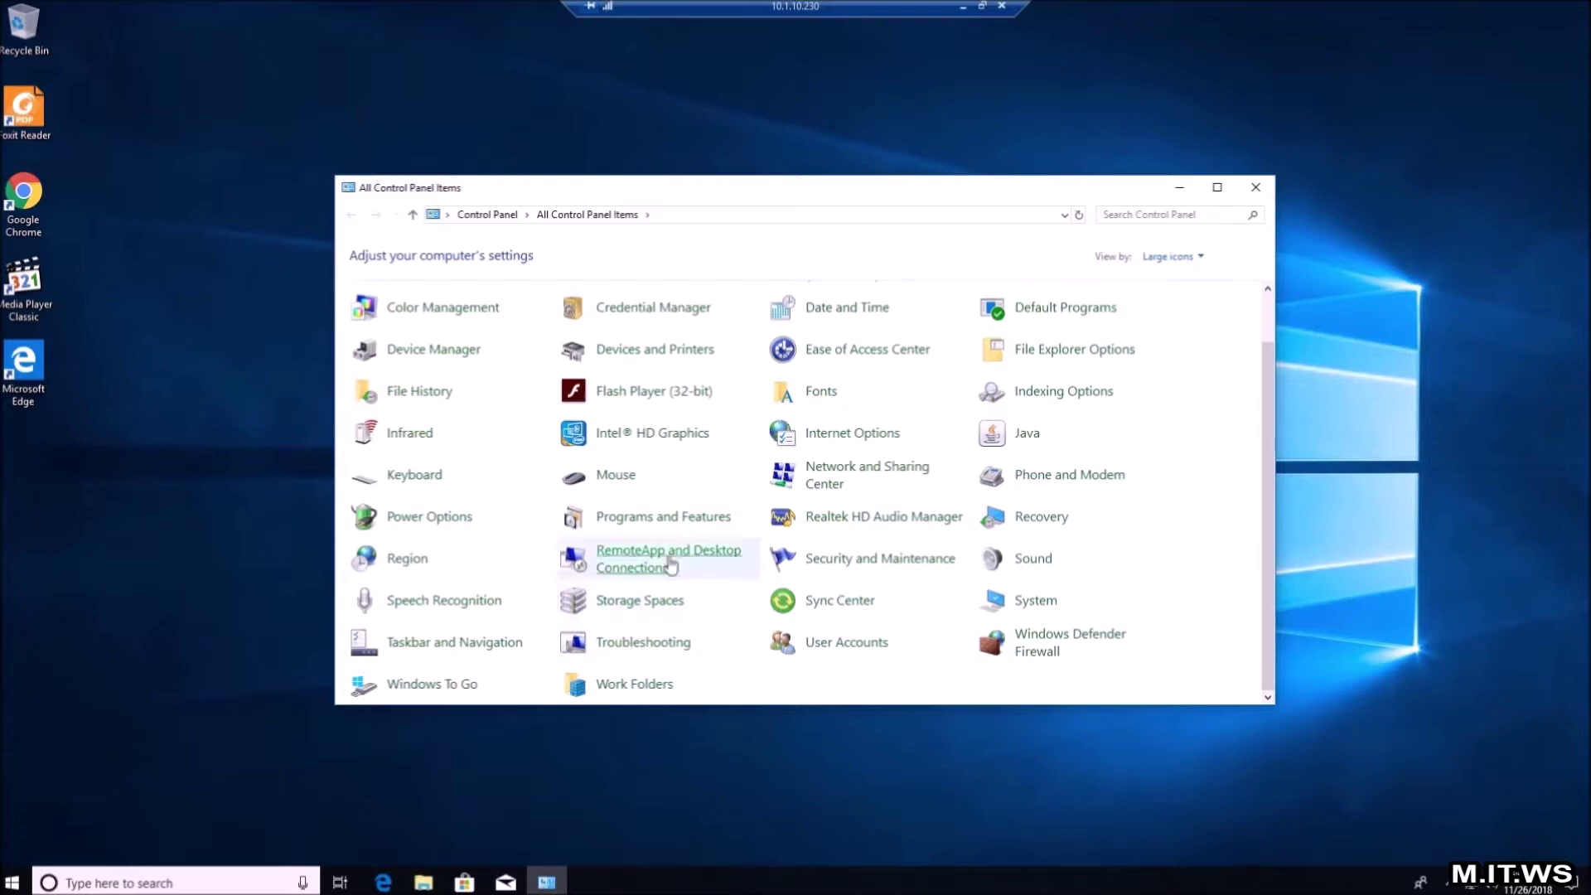
# - Turn on Hyper-V Hypervisor under Hyper-V Platform, apply the change, and restart the PC now
pyautogui.click(667, 518)
pyautogui.click(414, 300)
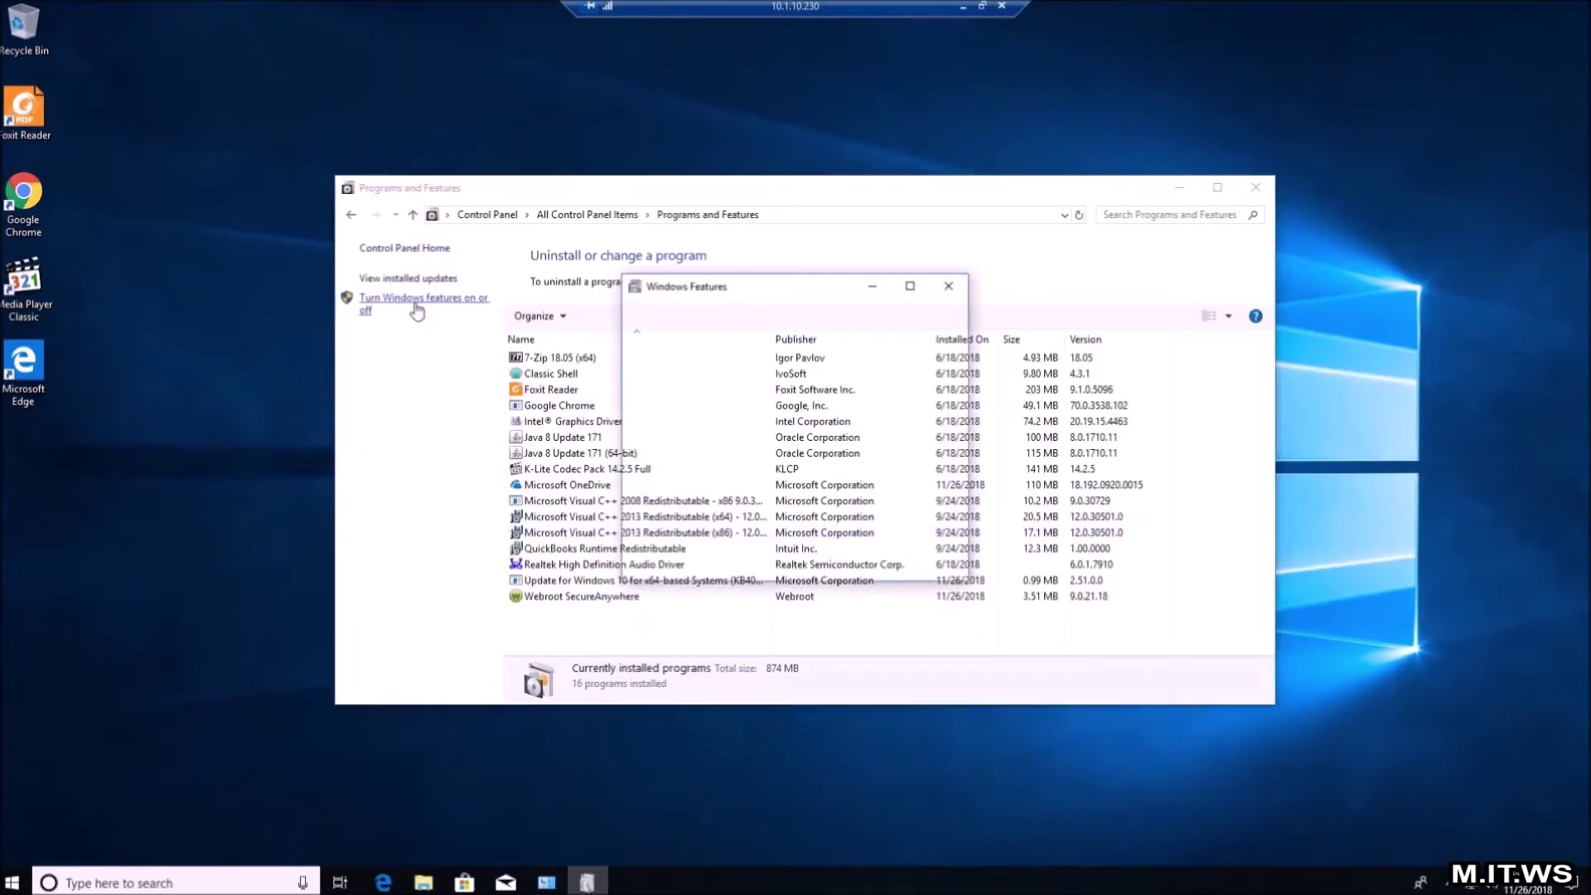
pyautogui.scroll(-1, 796, 436)
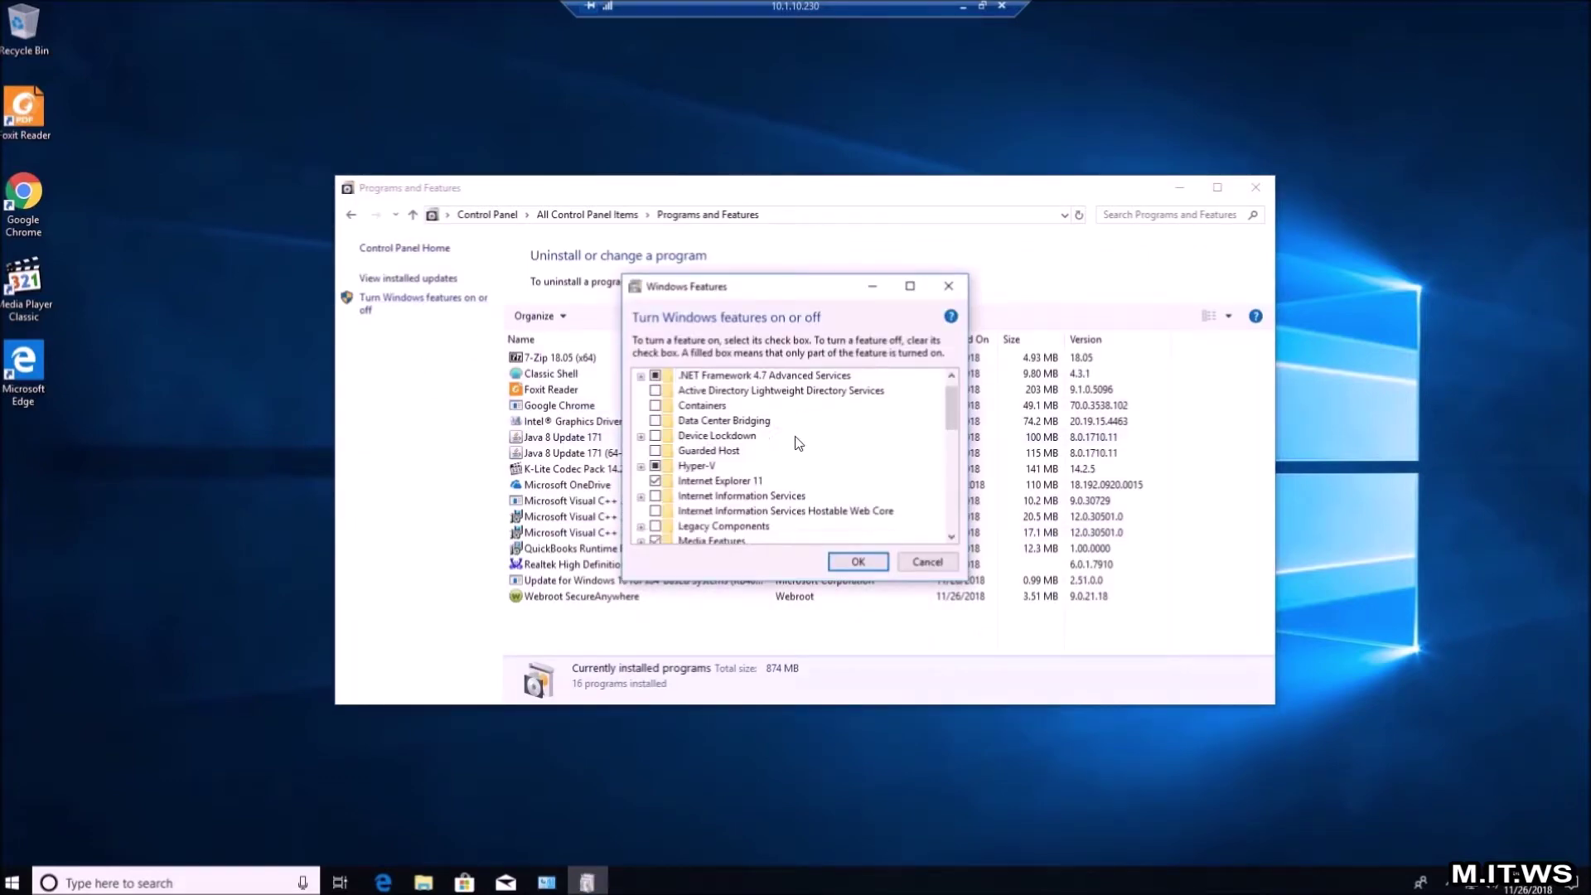
pyautogui.click(641, 467)
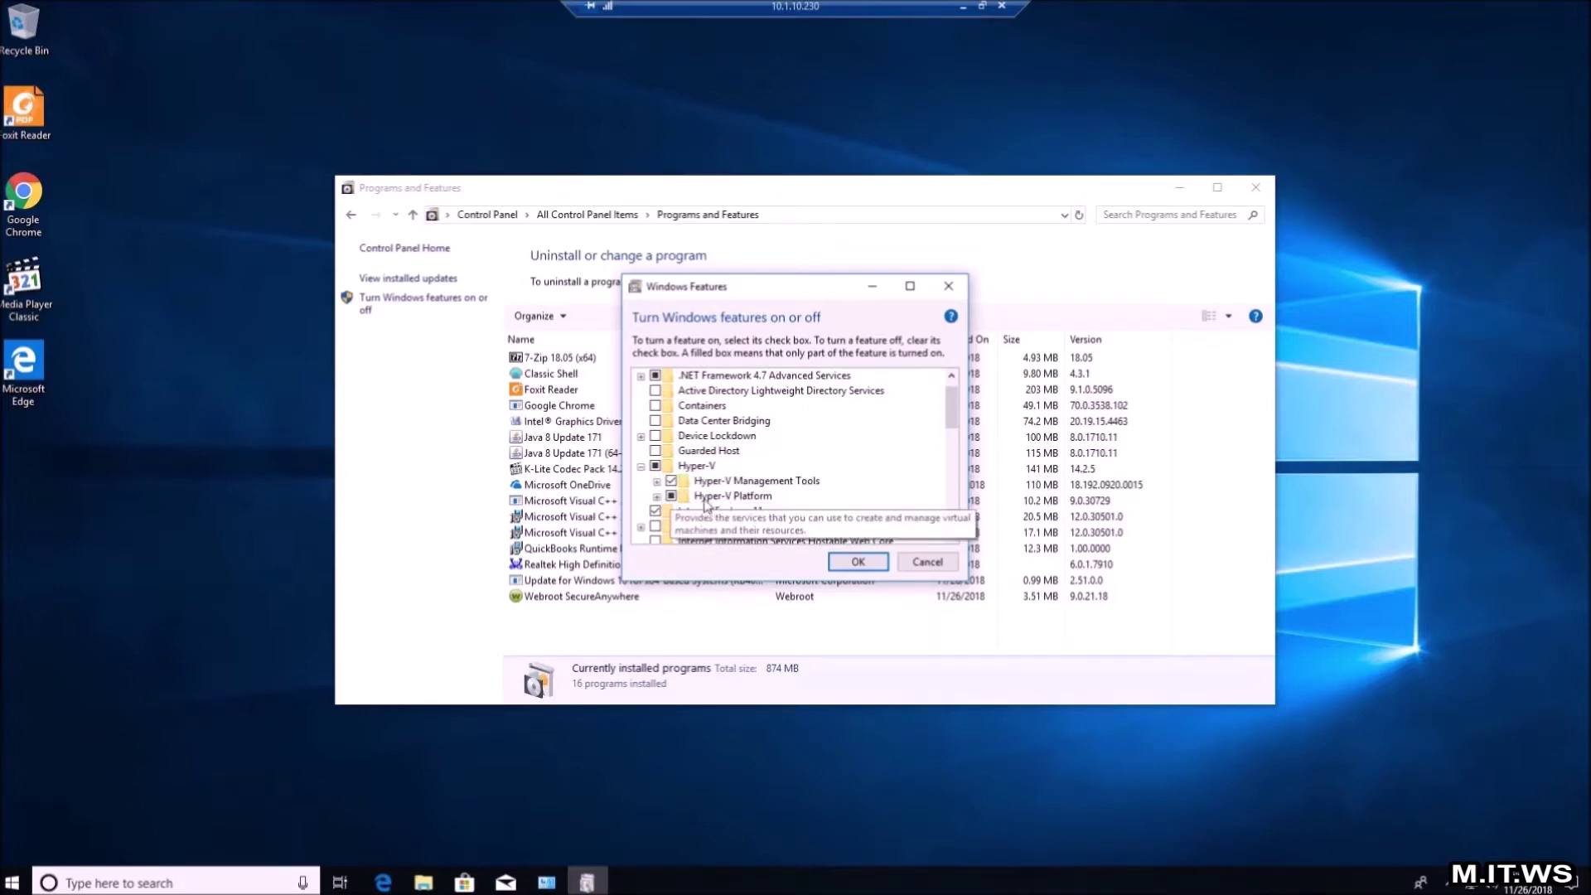
pyautogui.click(657, 496)
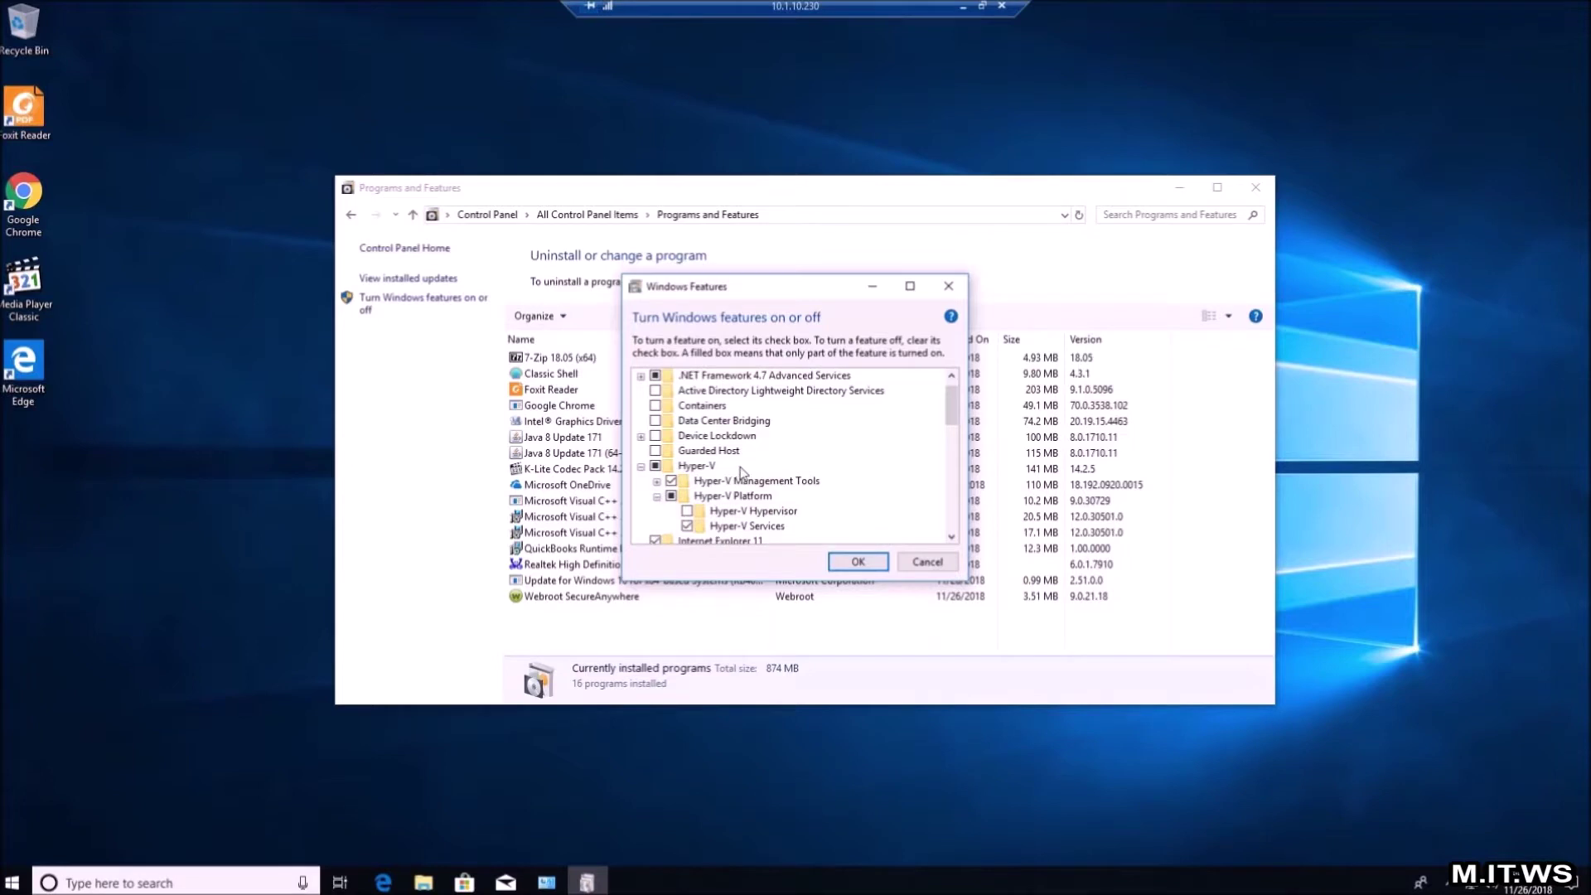
pyautogui.click(687, 495)
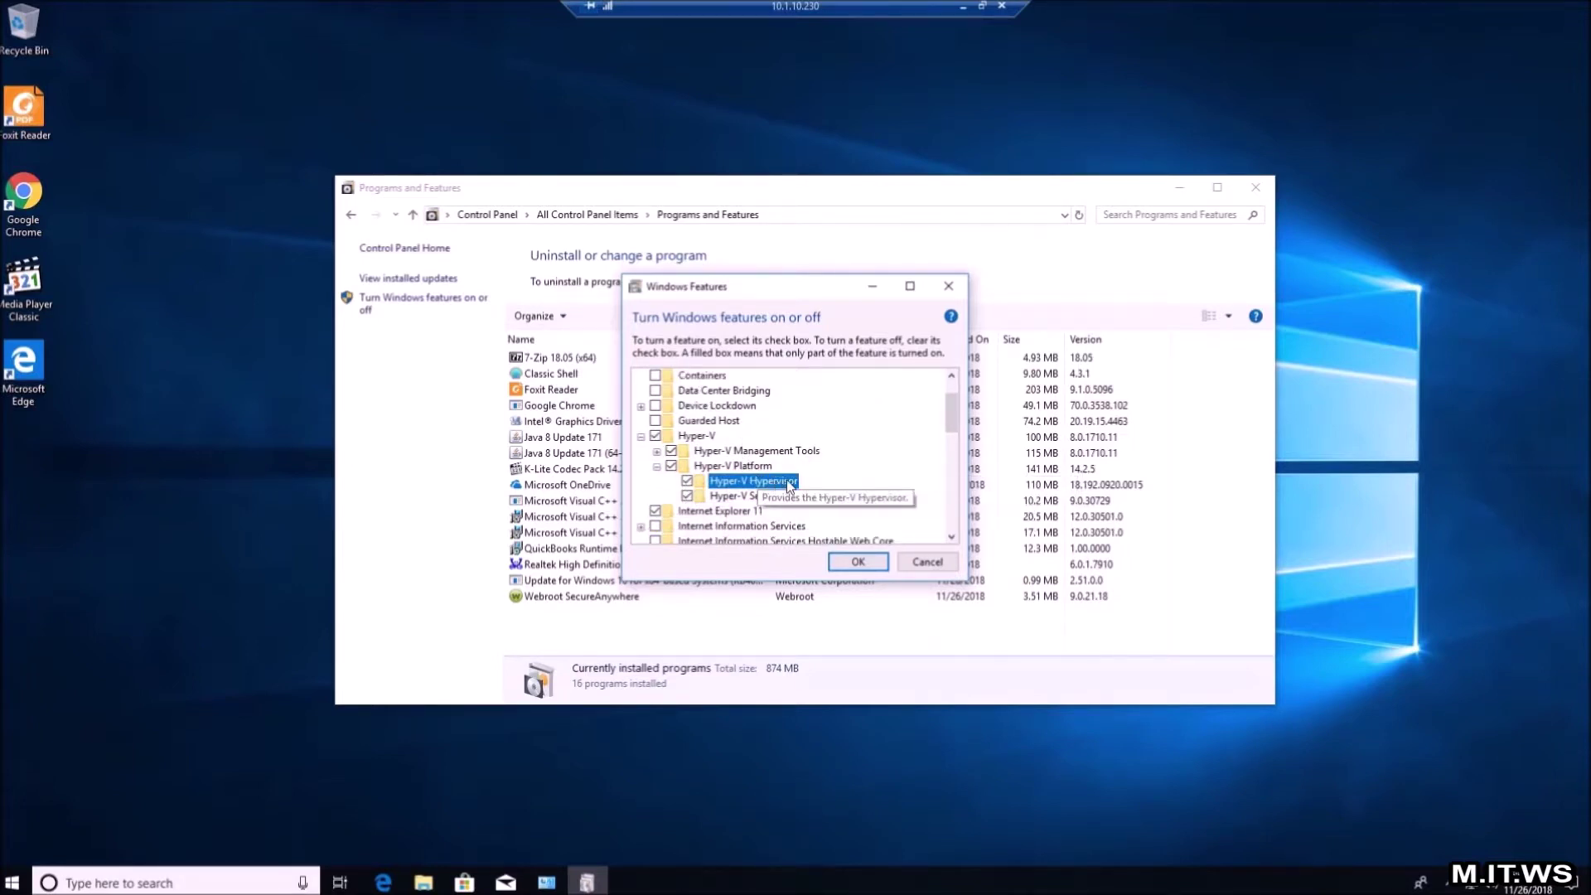
pyautogui.click(858, 563)
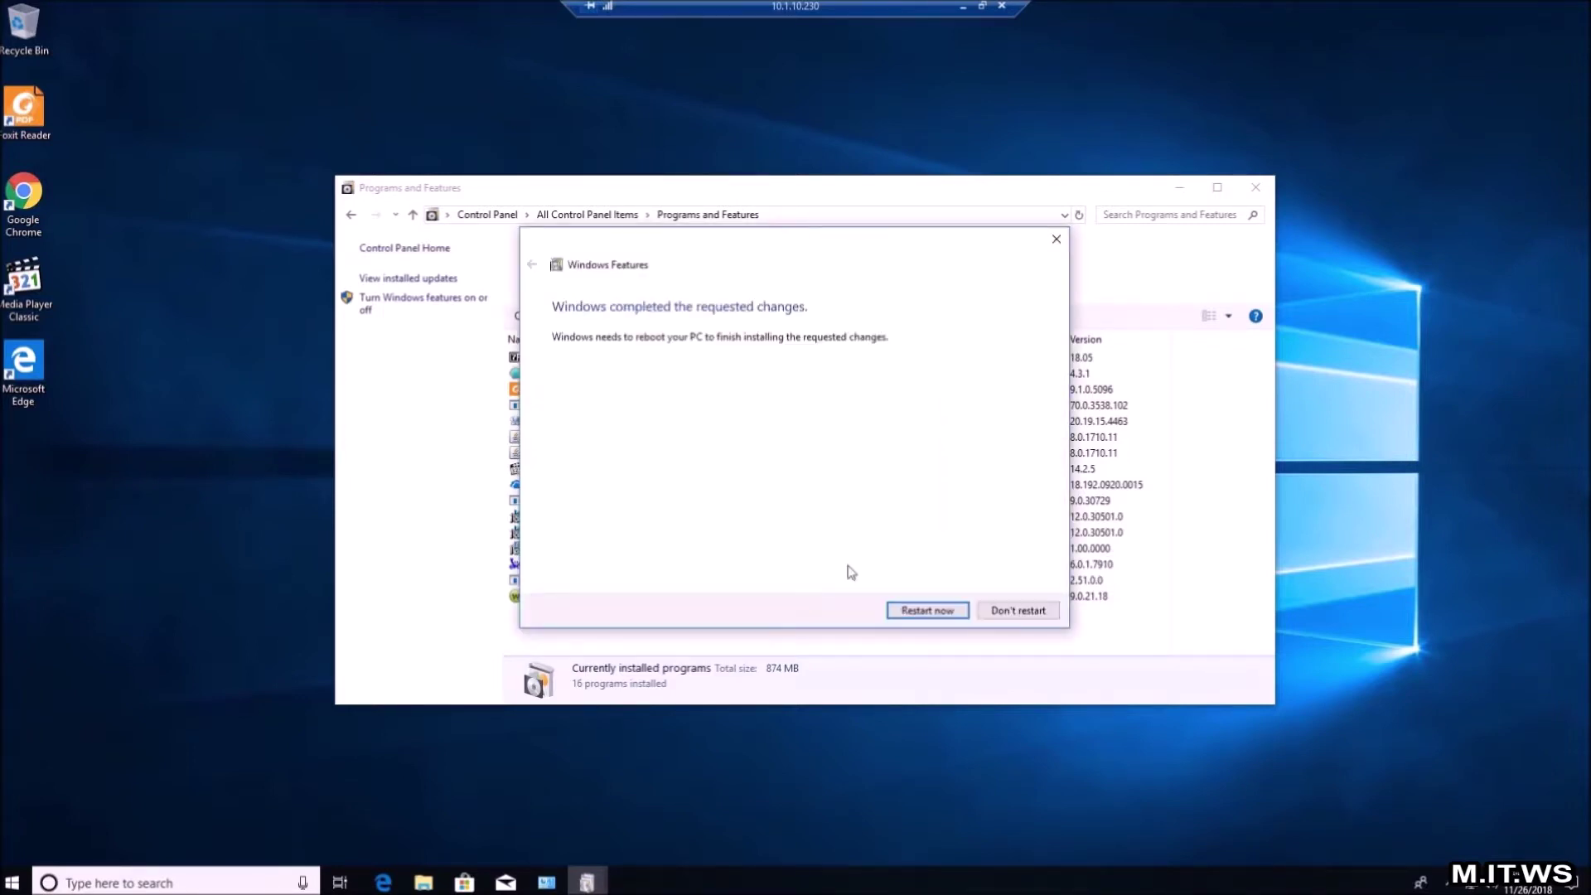
pyautogui.click(901, 607)
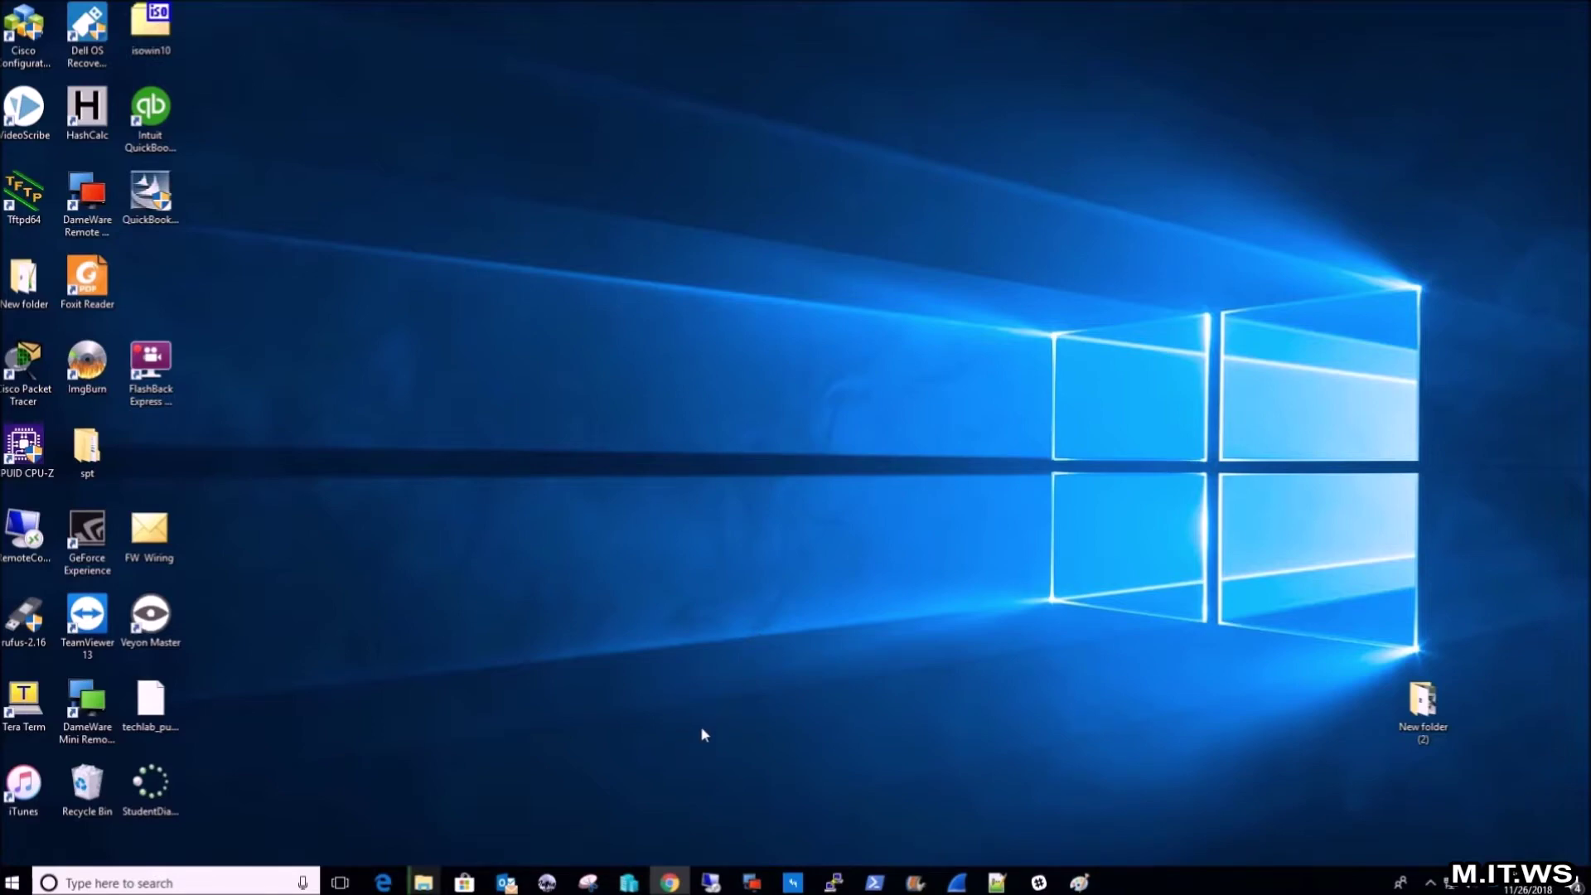
# - Back in the host session, open the Windows features list through Control Panel's Programs and Features
pyautogui.click(710, 882)
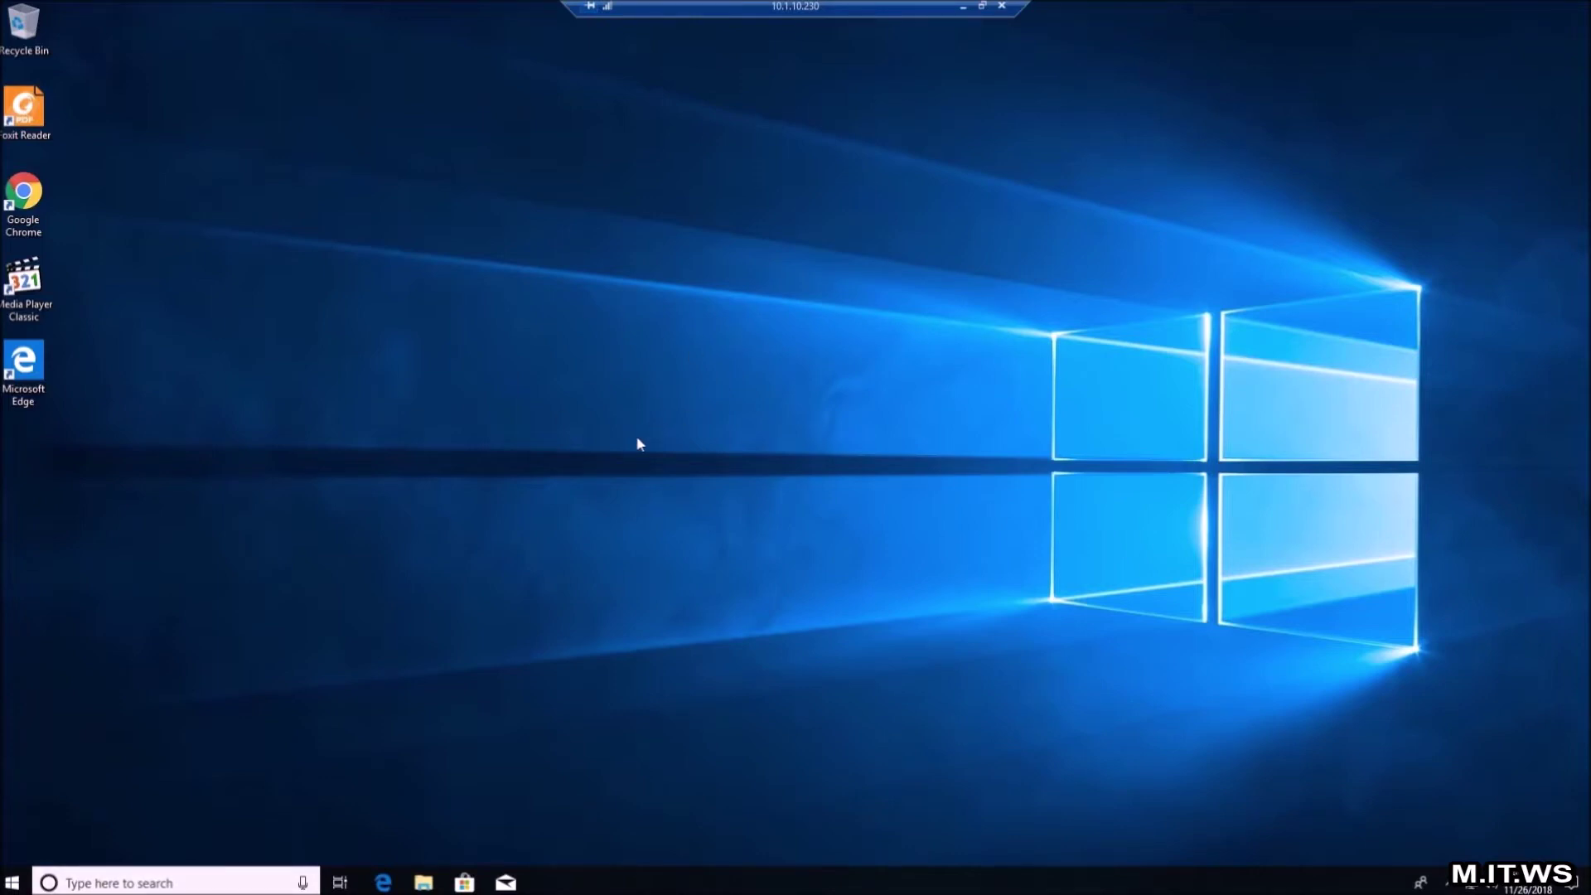
pyautogui.click(85, 883)
pyautogui.write('com')
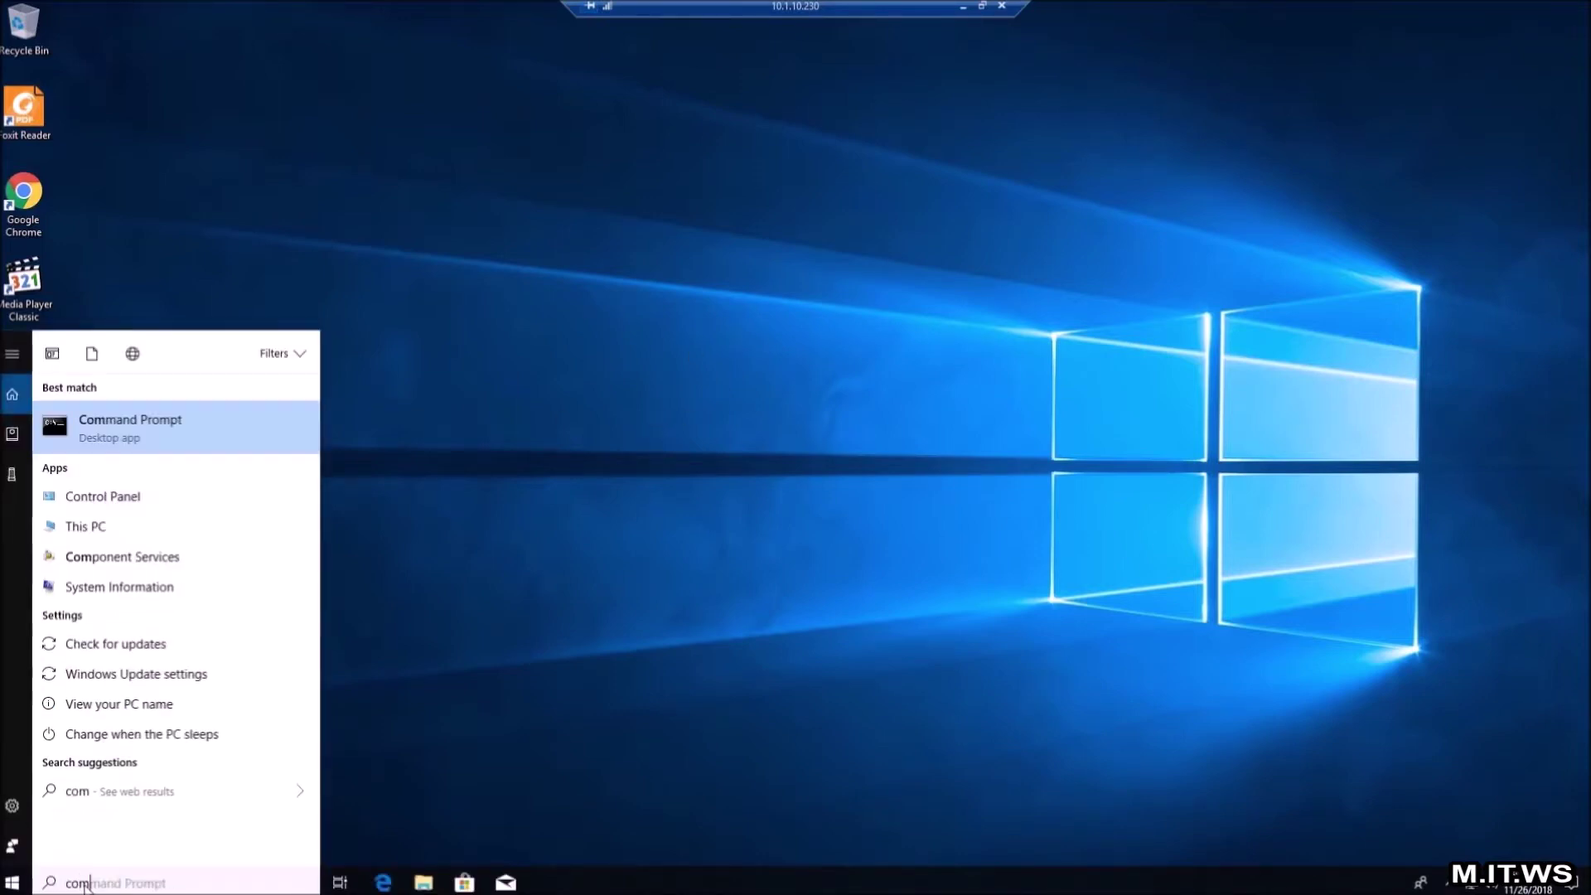
pyautogui.click(154, 496)
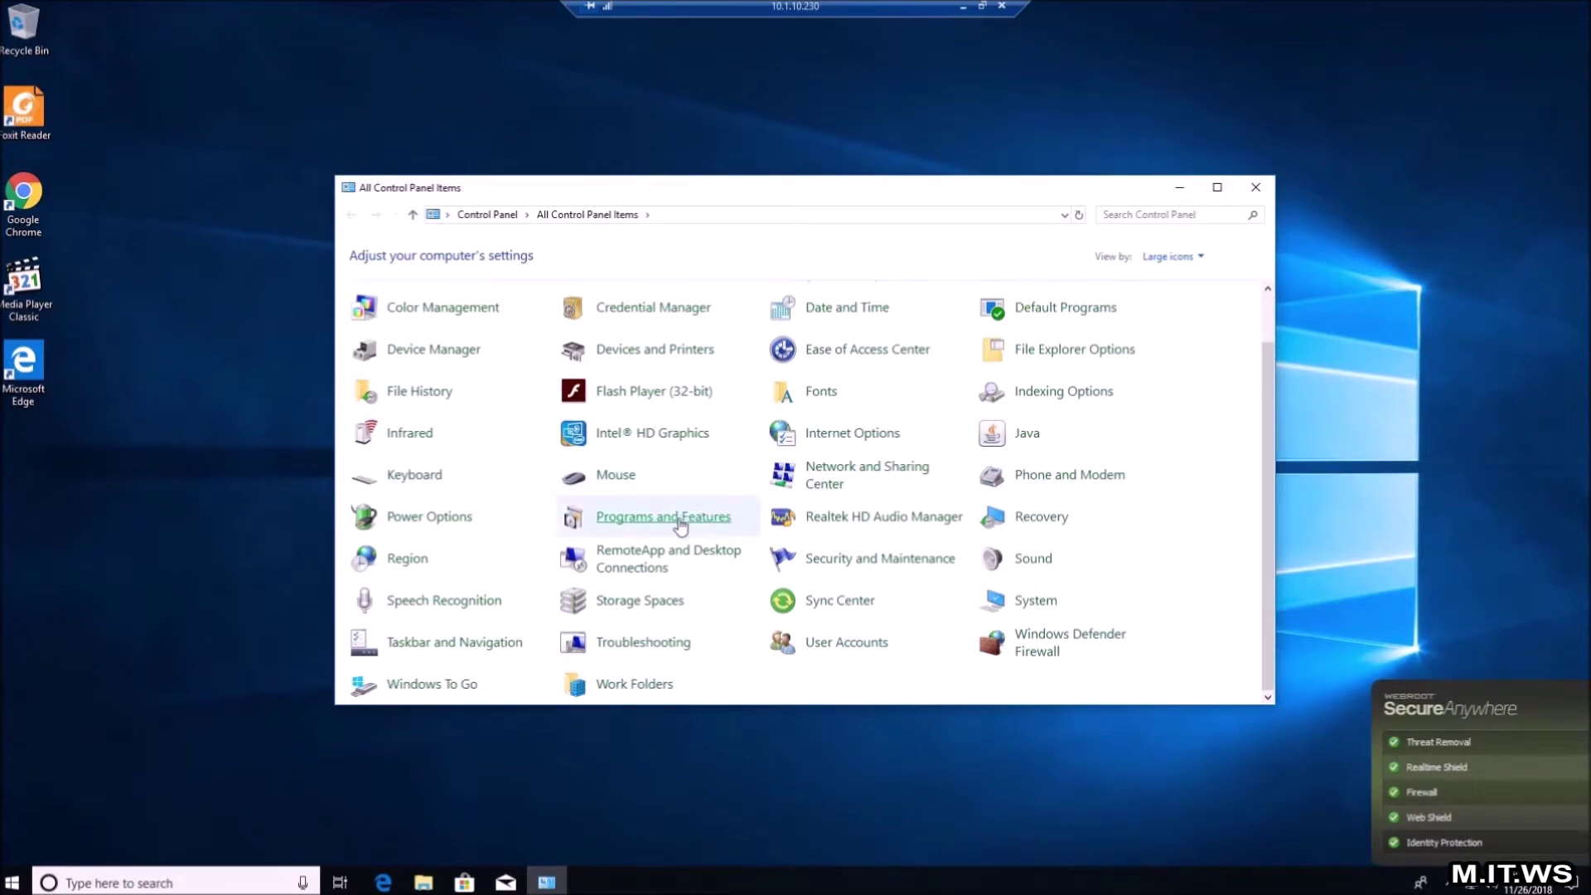
pyautogui.click(680, 518)
pyautogui.click(364, 298)
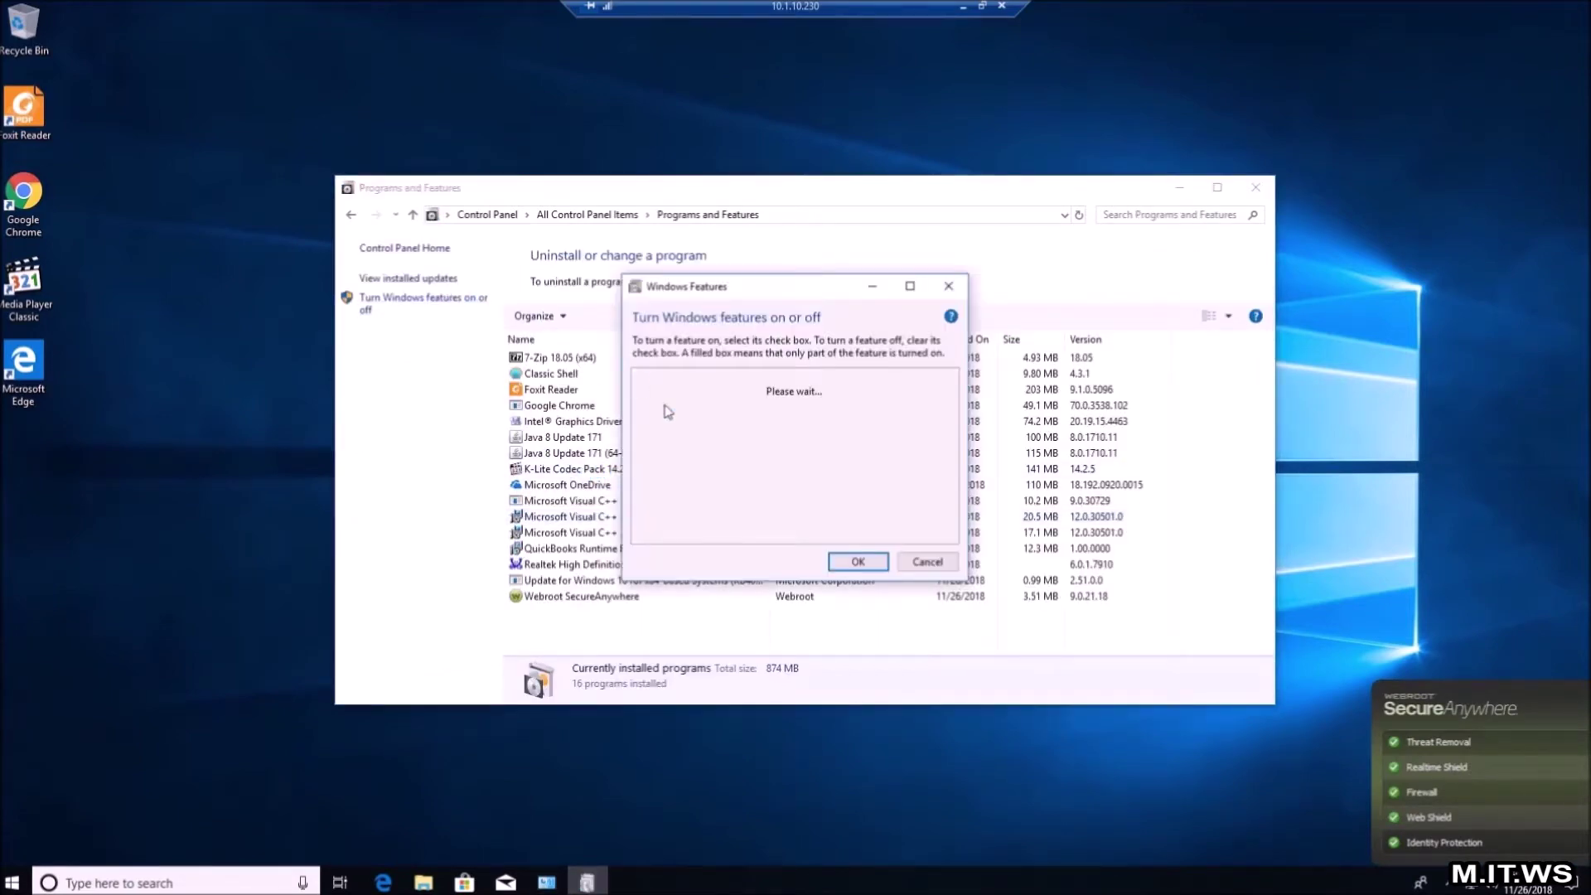
# - Verify all Hyper-V Platform and Management Tools components are checked, then close the dialogs
pyautogui.click(640, 451)
pyautogui.click(656, 482)
pyautogui.click(656, 451)
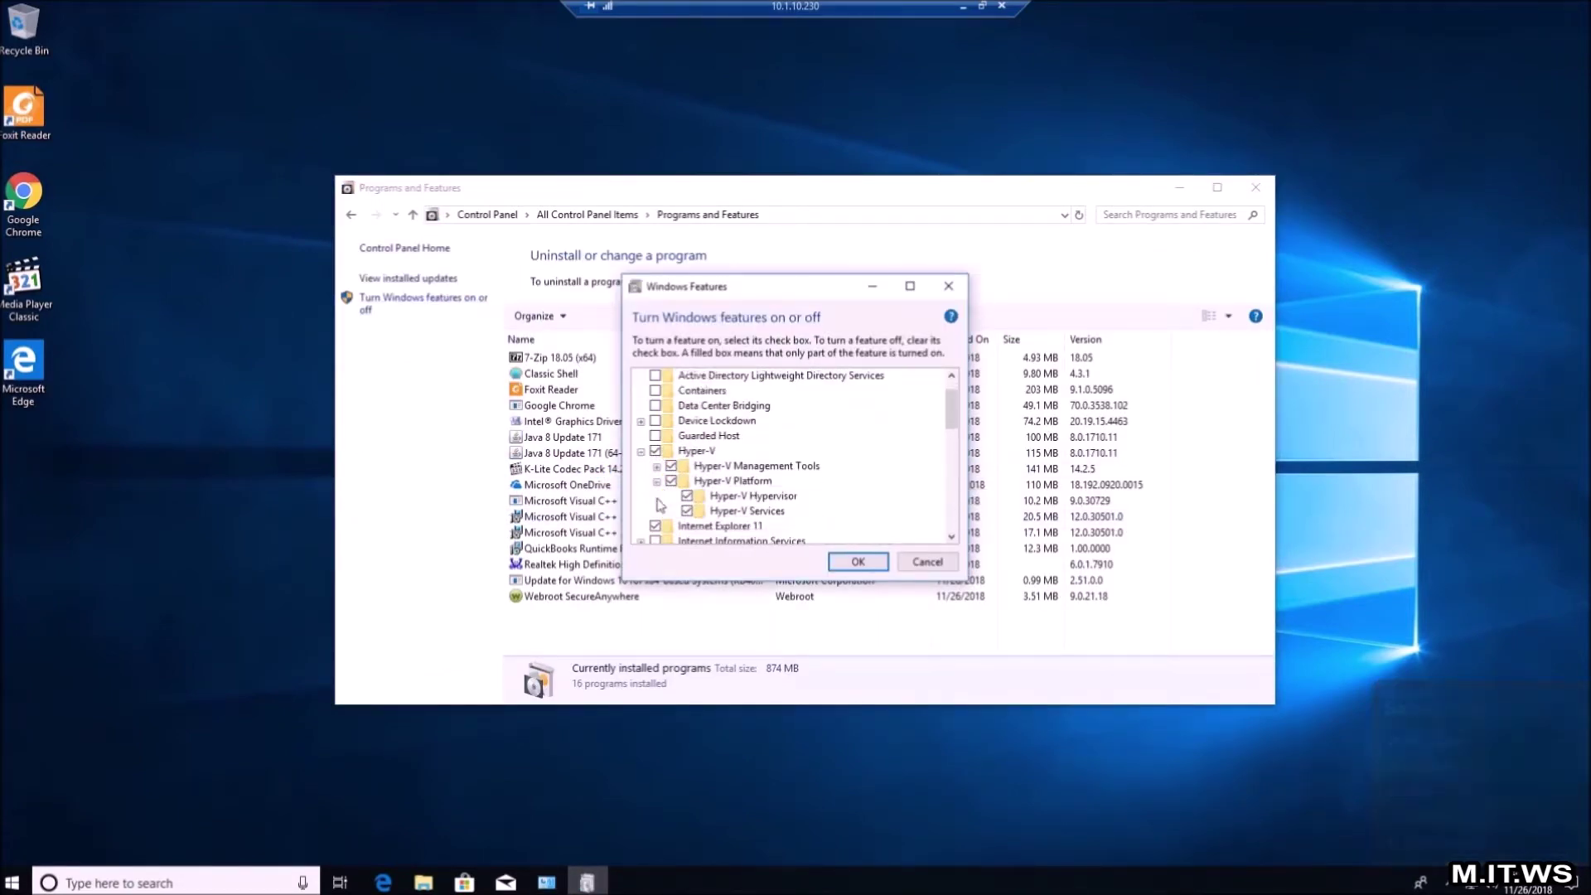
pyautogui.click(657, 466)
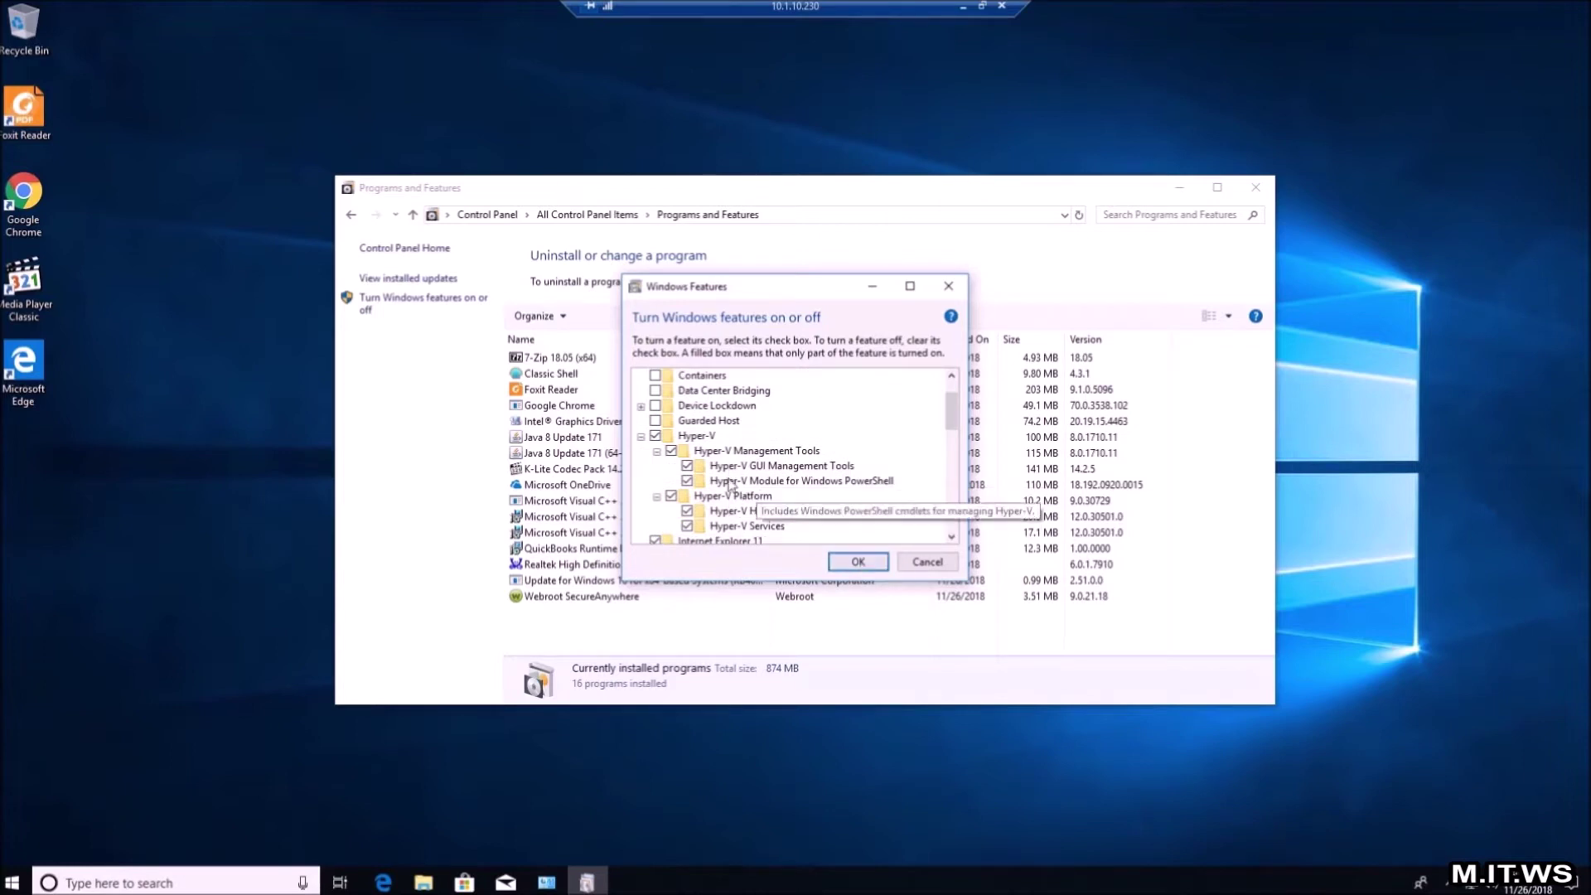
pyautogui.click(858, 562)
pyautogui.click(1256, 187)
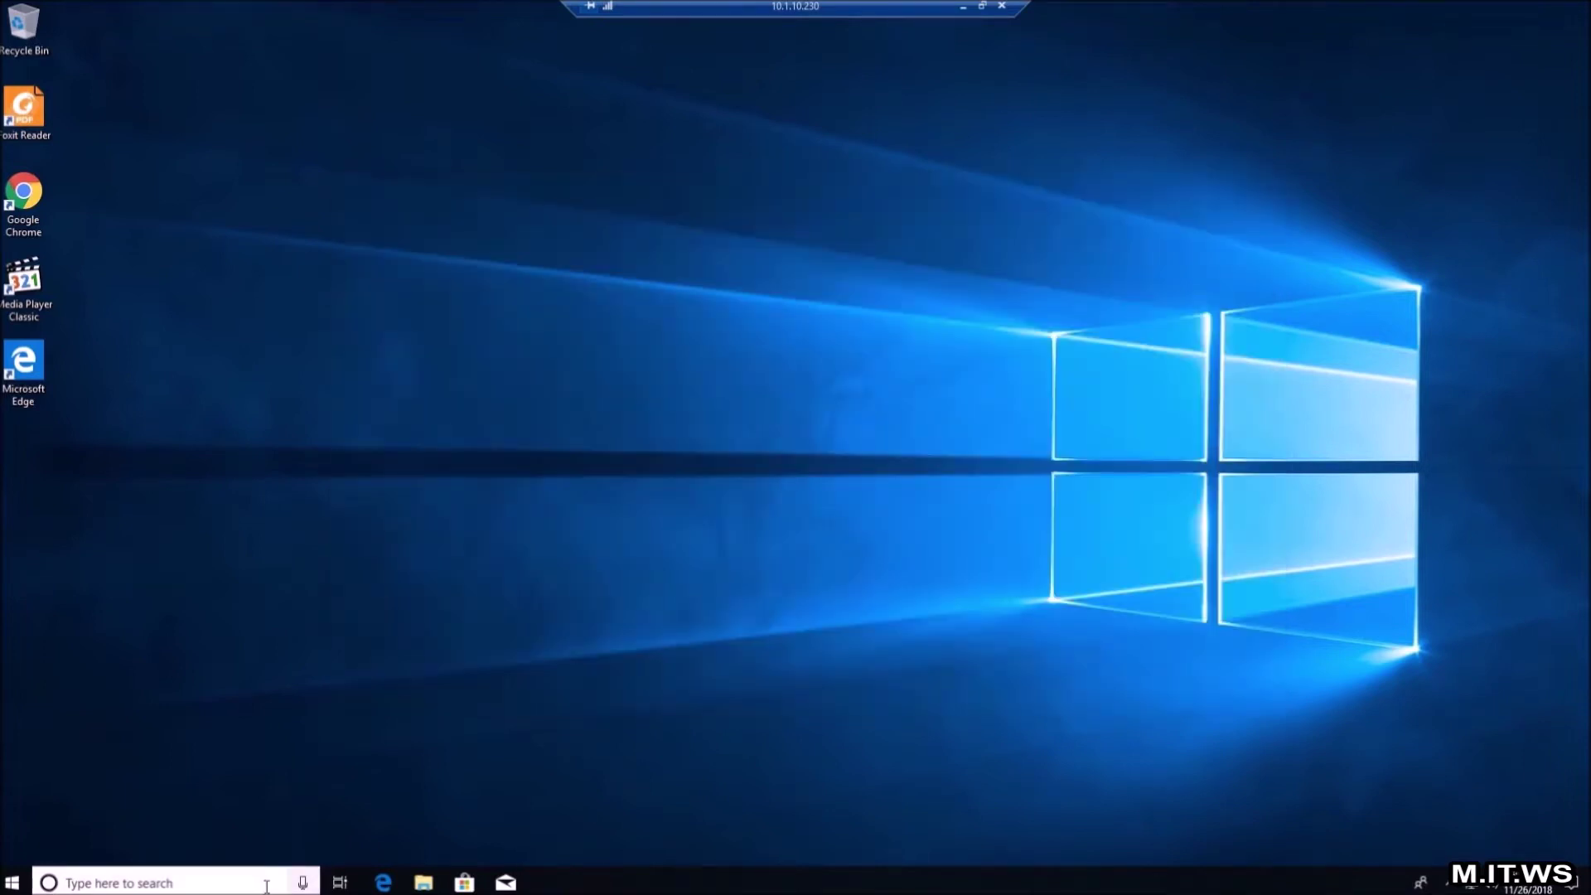
pyautogui.click(266, 884)
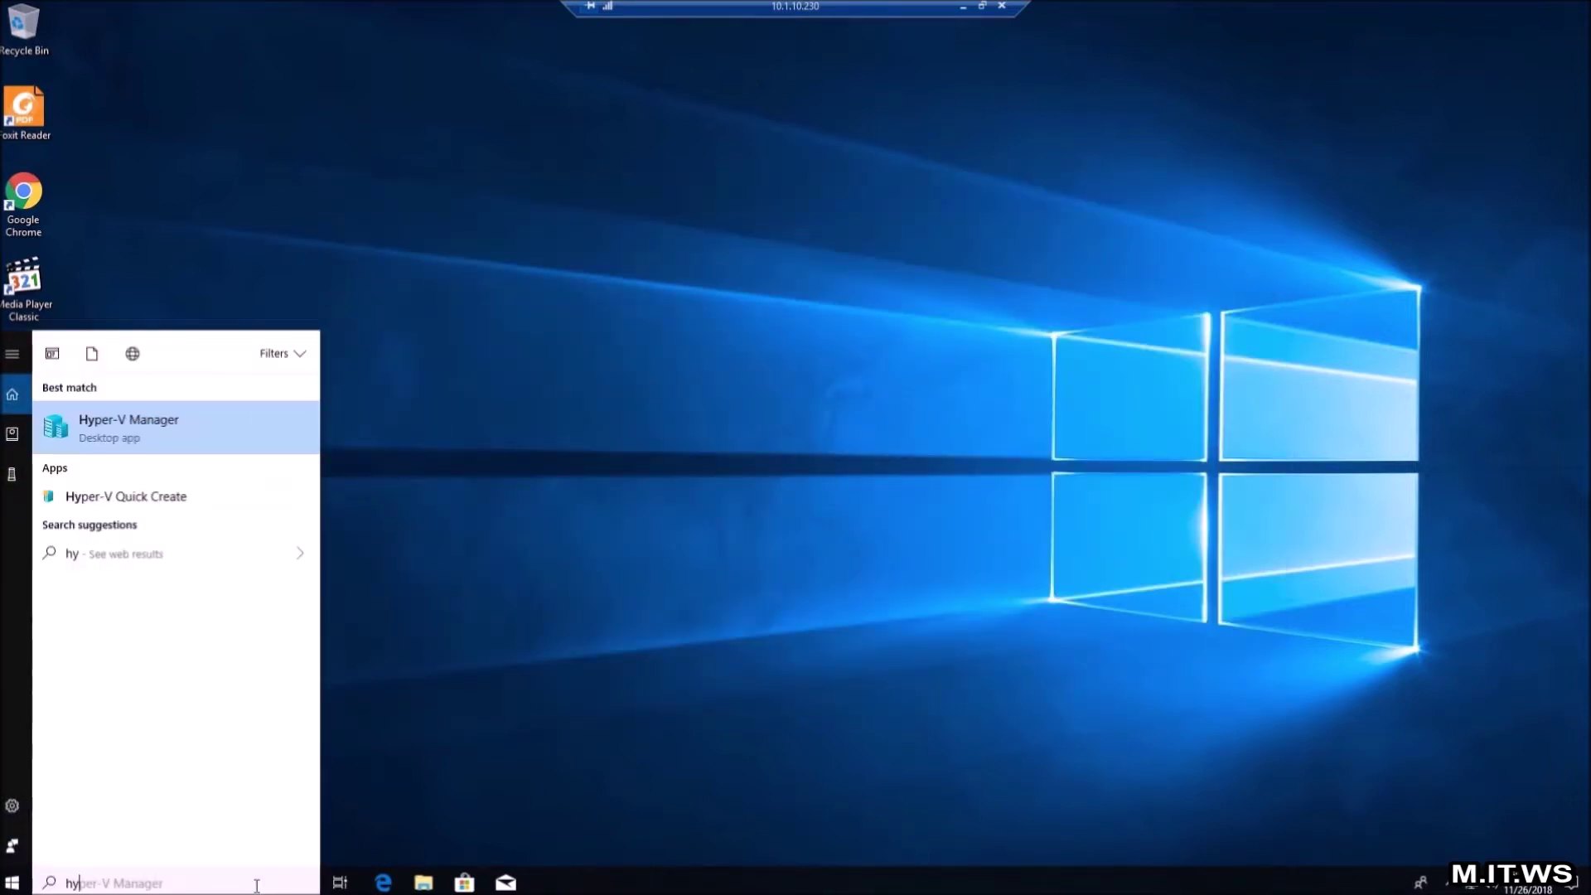
# - Pin Hyper-V Manager to the taskbar from search and launch it
pyautogui.write('per')
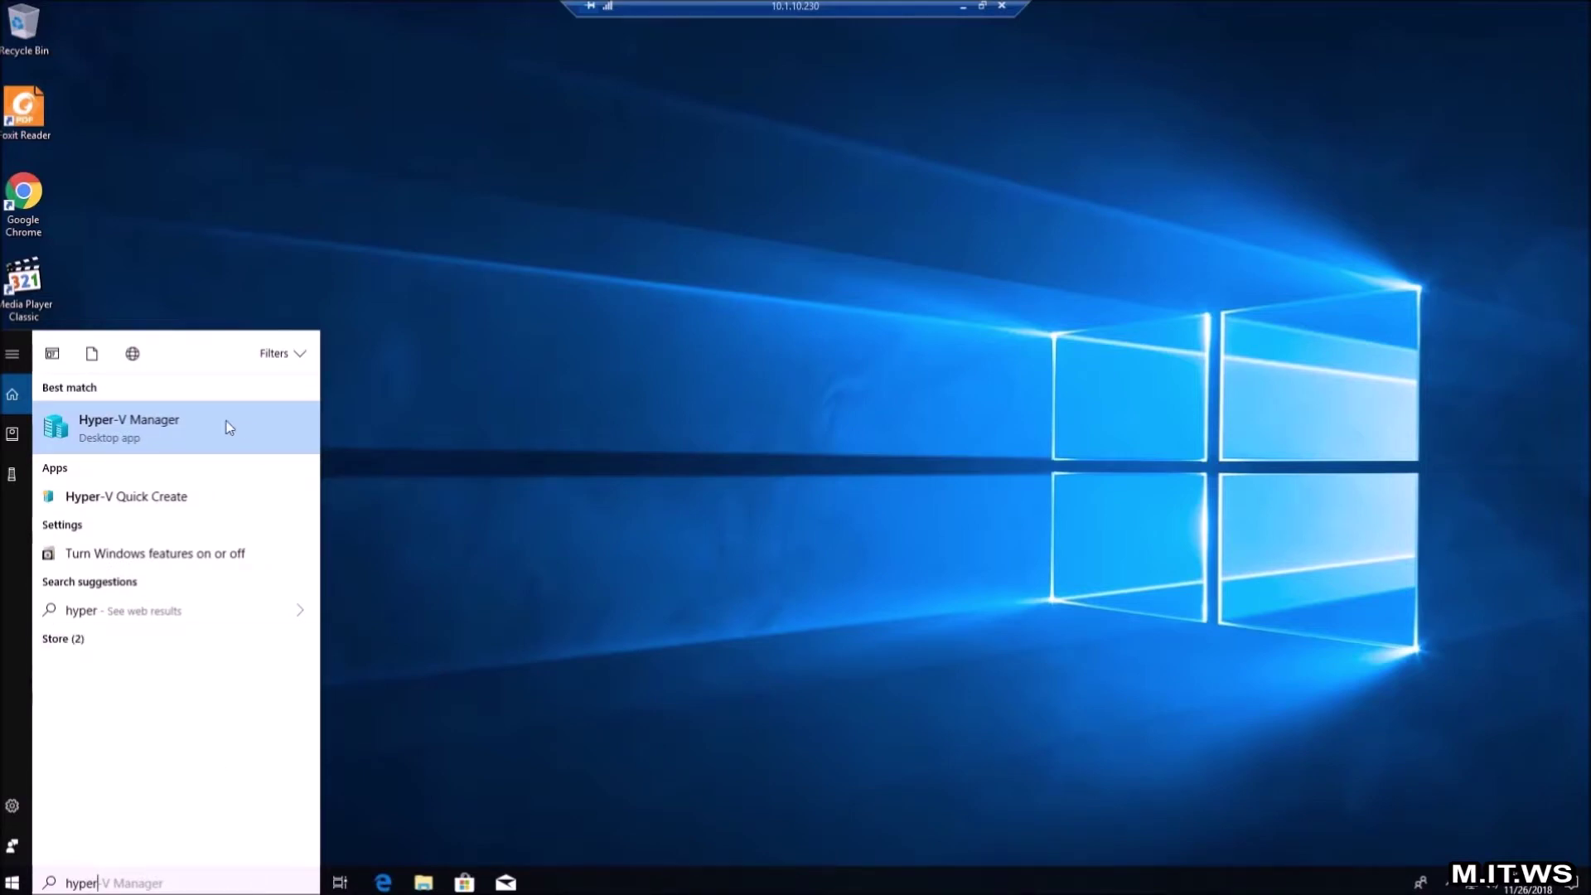
pyautogui.rightClick(213, 433)
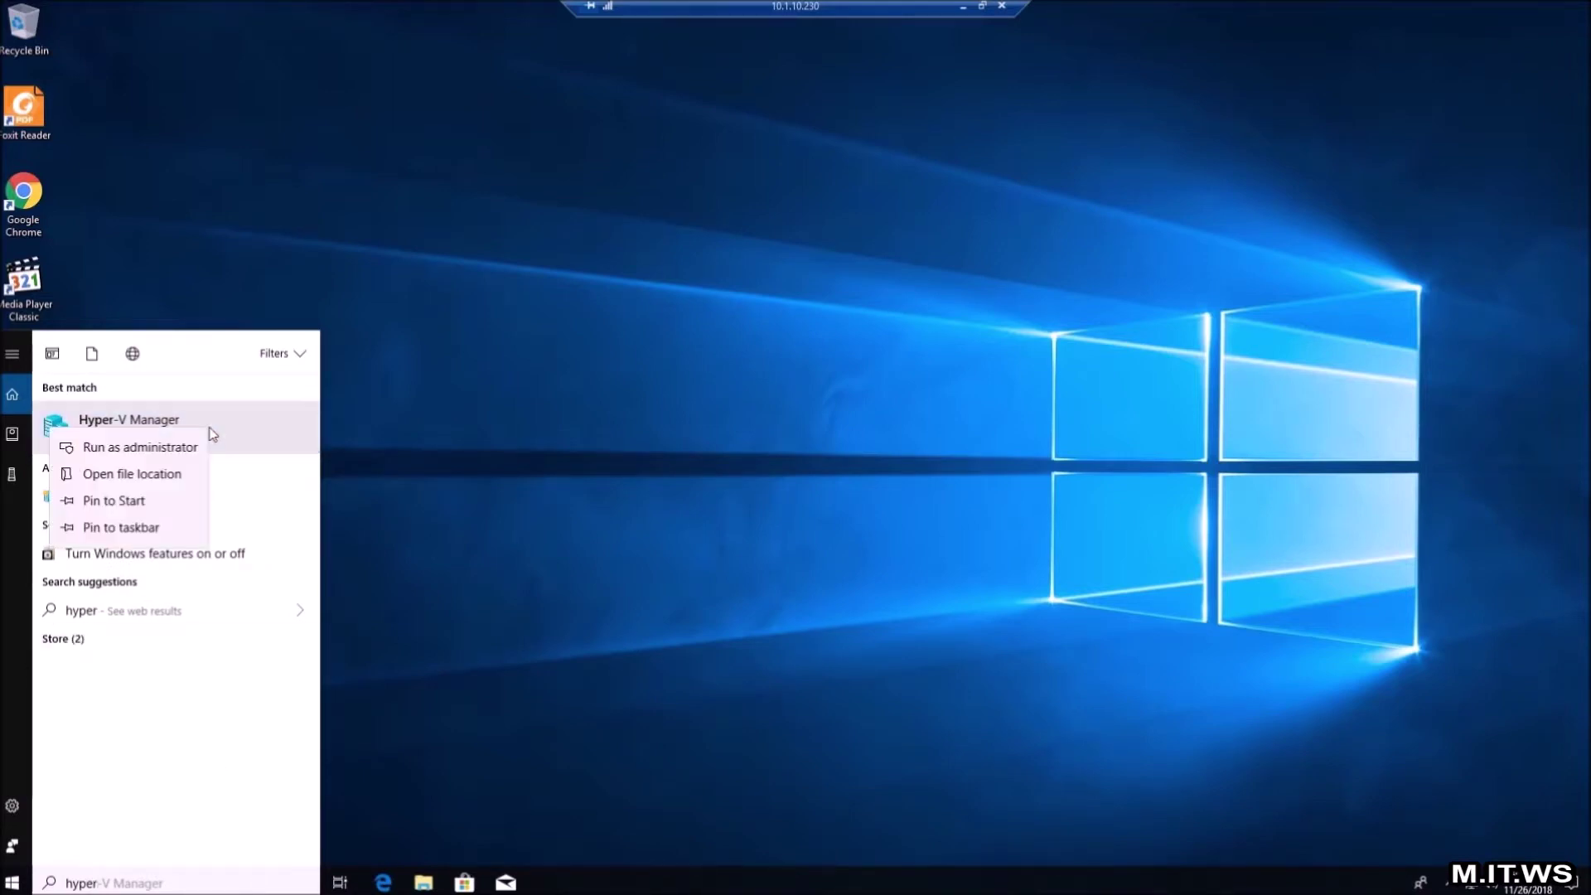
pyautogui.click(166, 531)
pyautogui.click(419, 460)
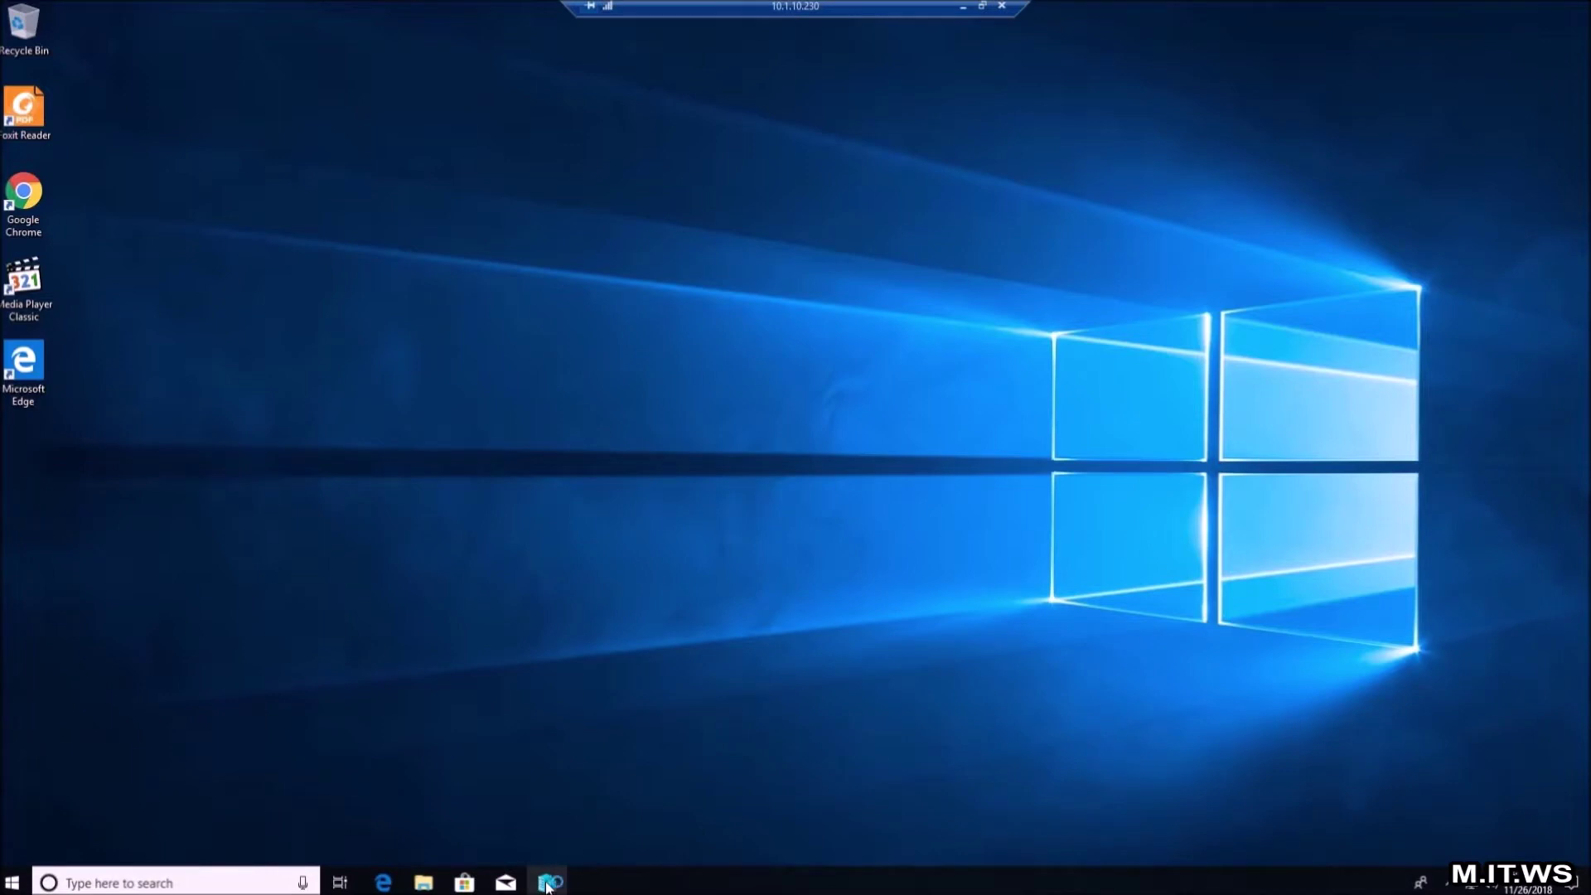
pyautogui.click(547, 881)
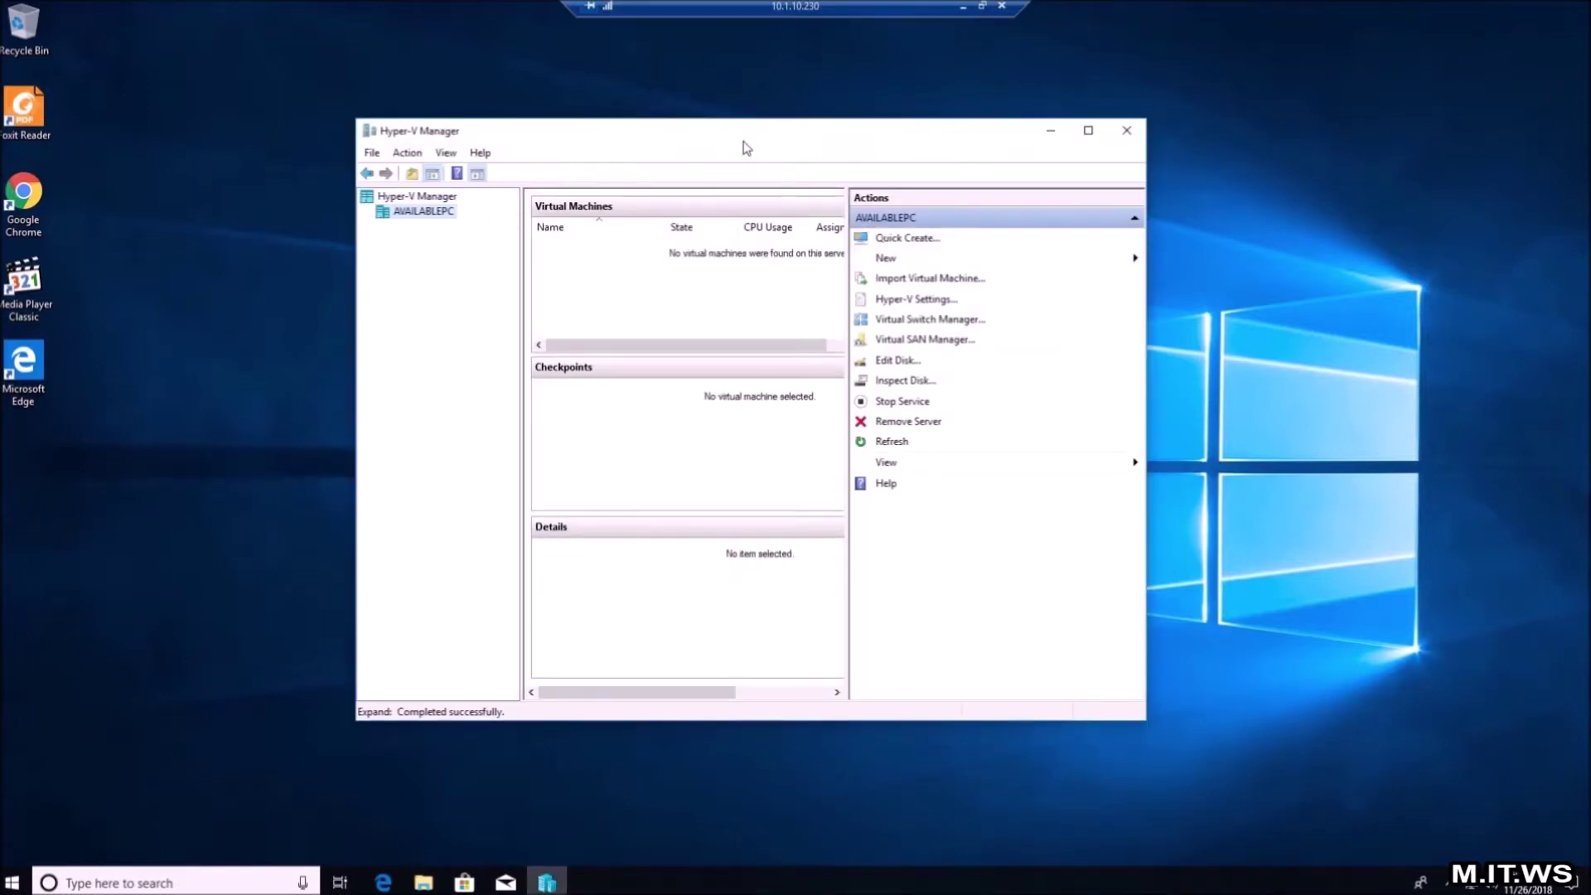
# - Browse the File and Action menus, open the New Virtual Machine wizard, then close it
pyautogui.moveTo(752, 141)
pyautogui.mouseDown()
pyautogui.moveTo(716, 169)
pyautogui.moveTo(741, 157)
pyautogui.mouseUp()
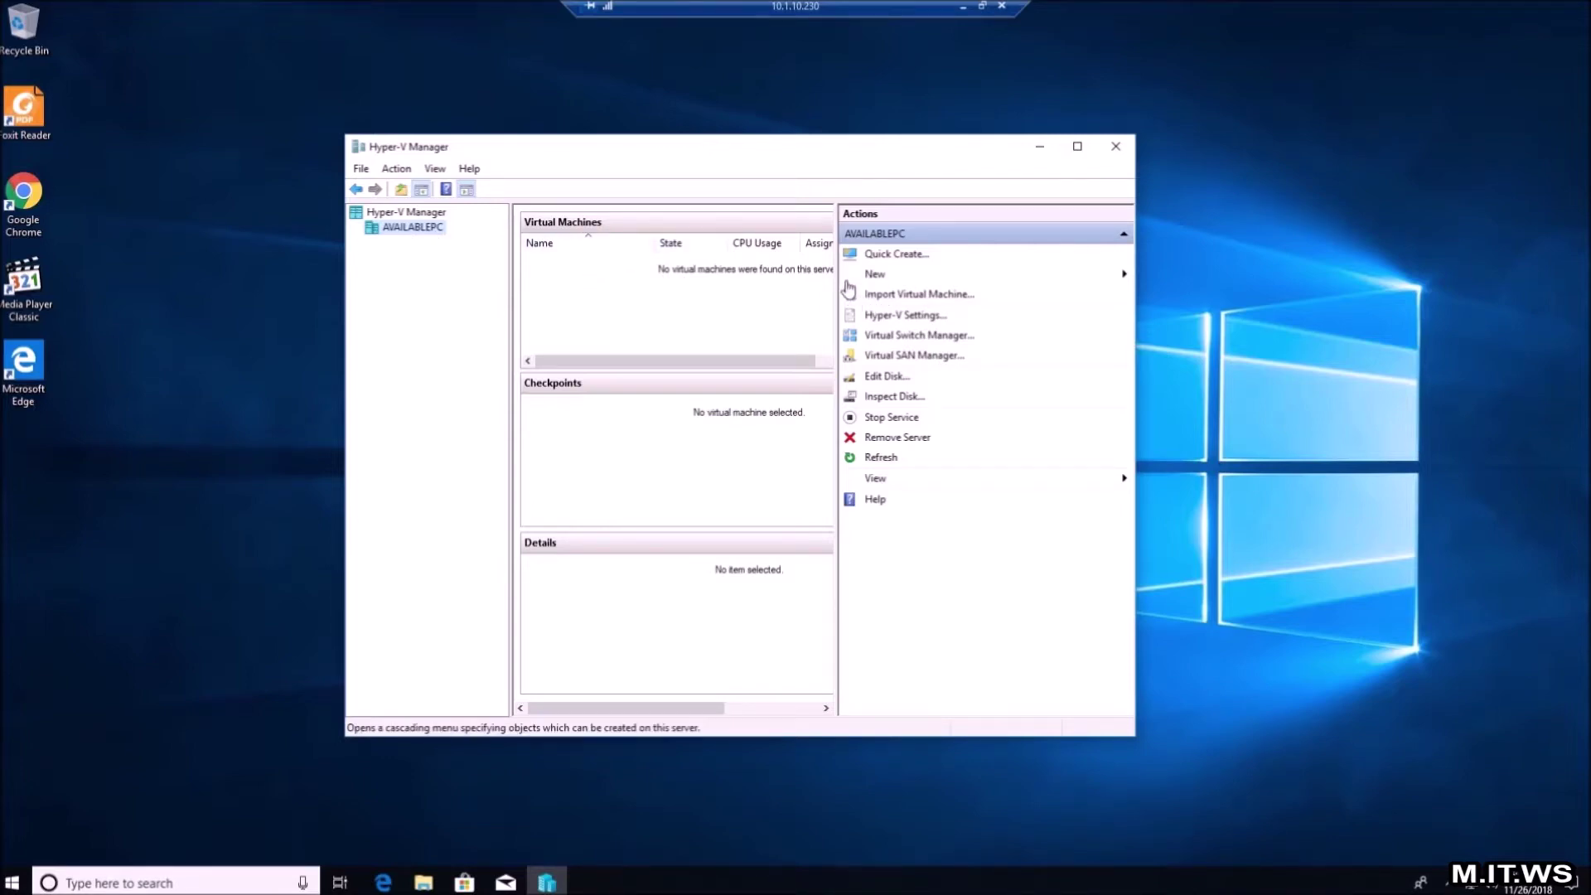
pyautogui.click(361, 168)
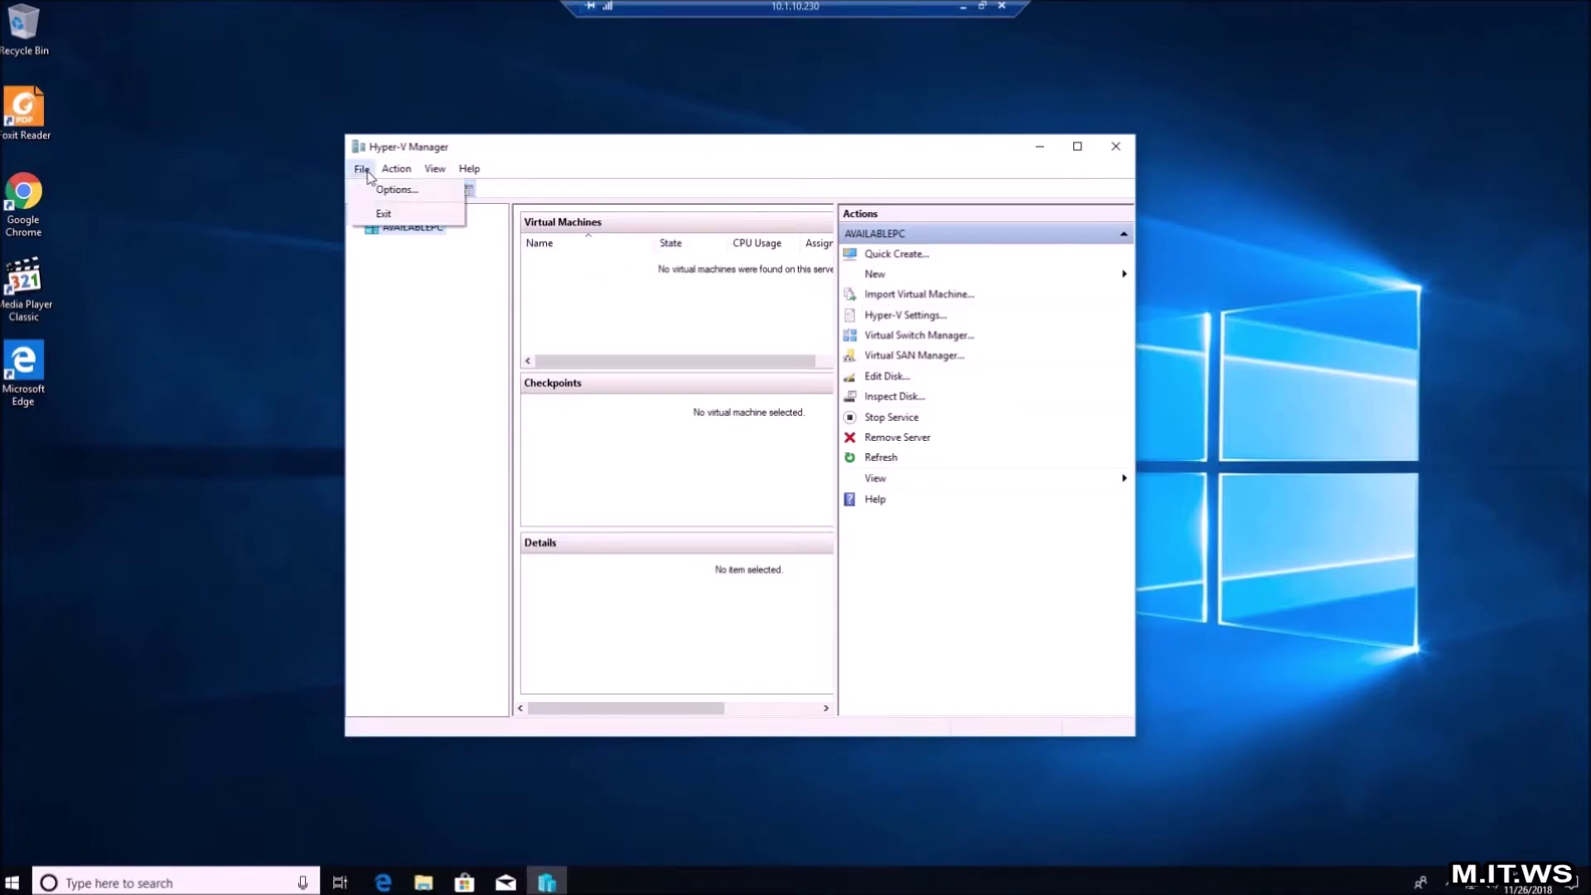
pyautogui.moveTo(406, 174)
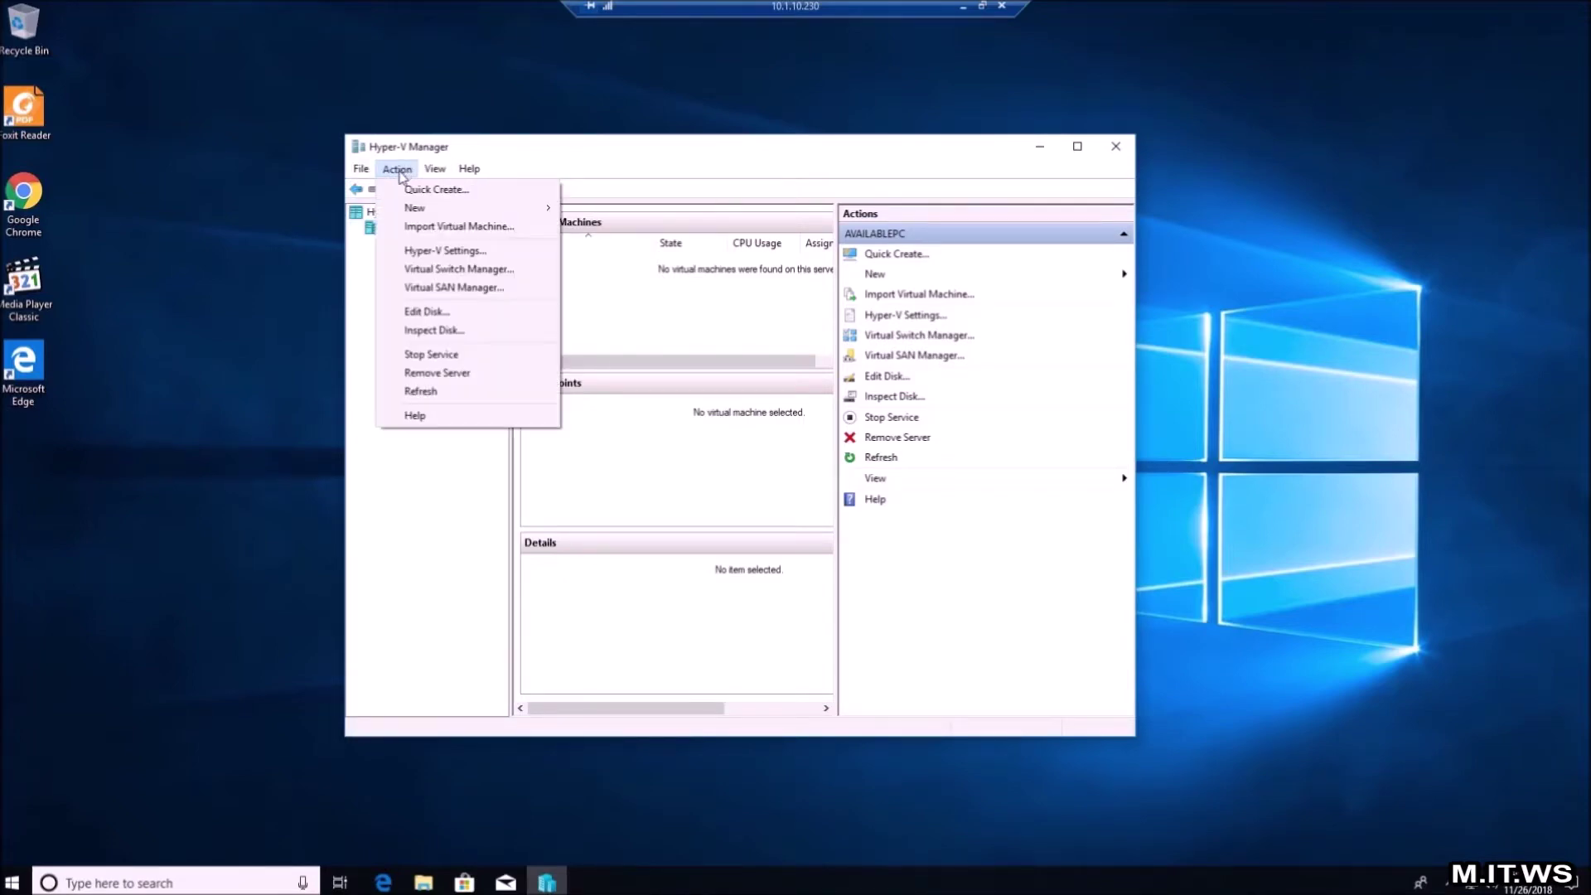
pyautogui.click(906, 267)
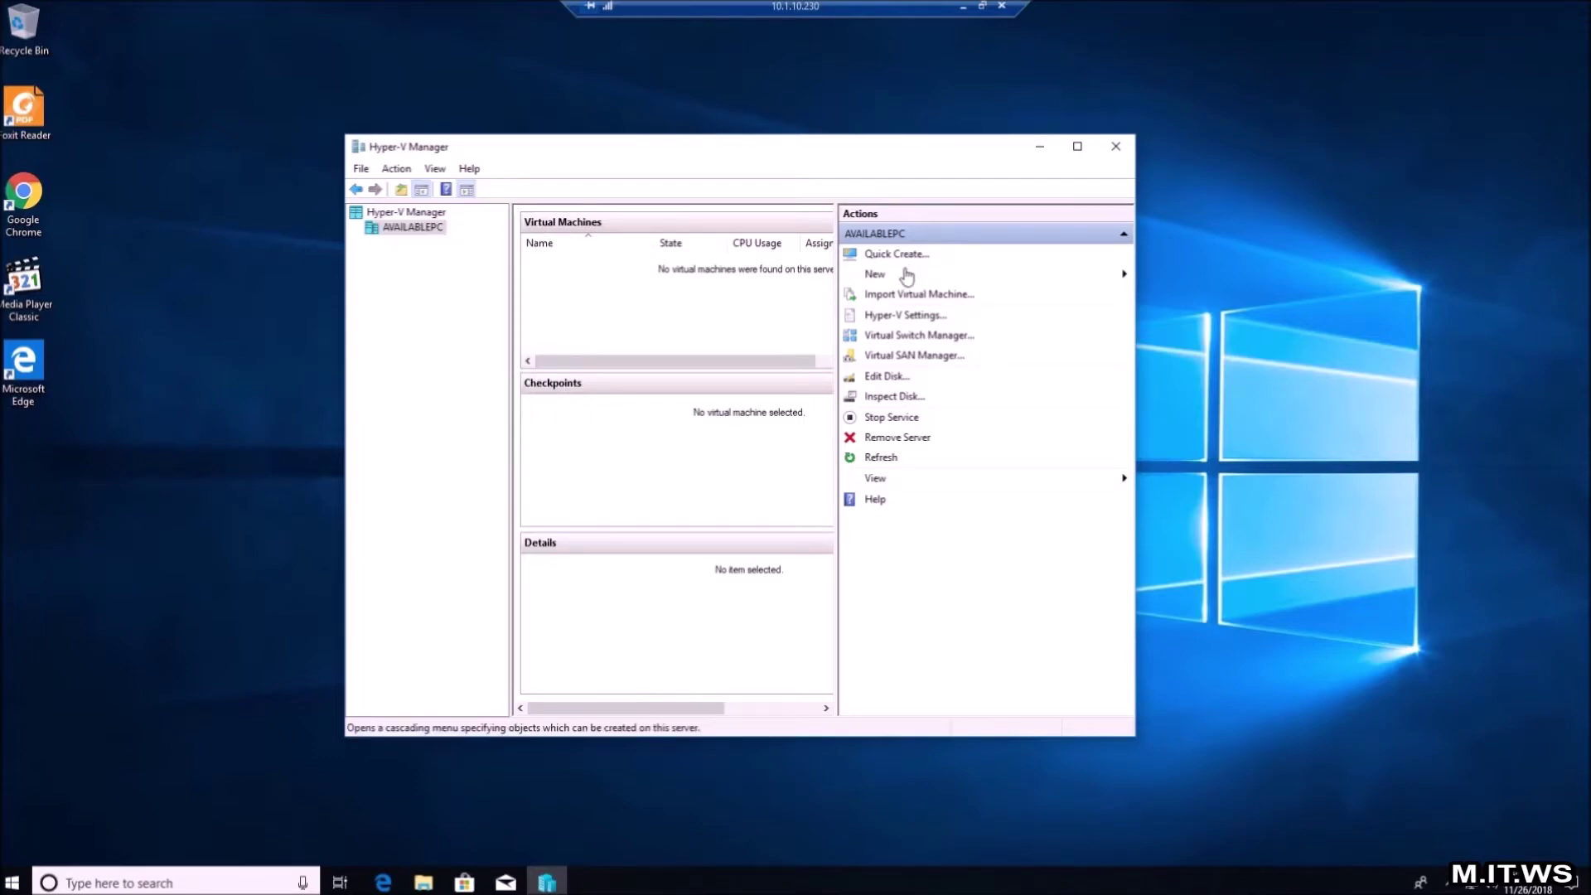
pyautogui.click(906, 277)
pyautogui.click(1178, 279)
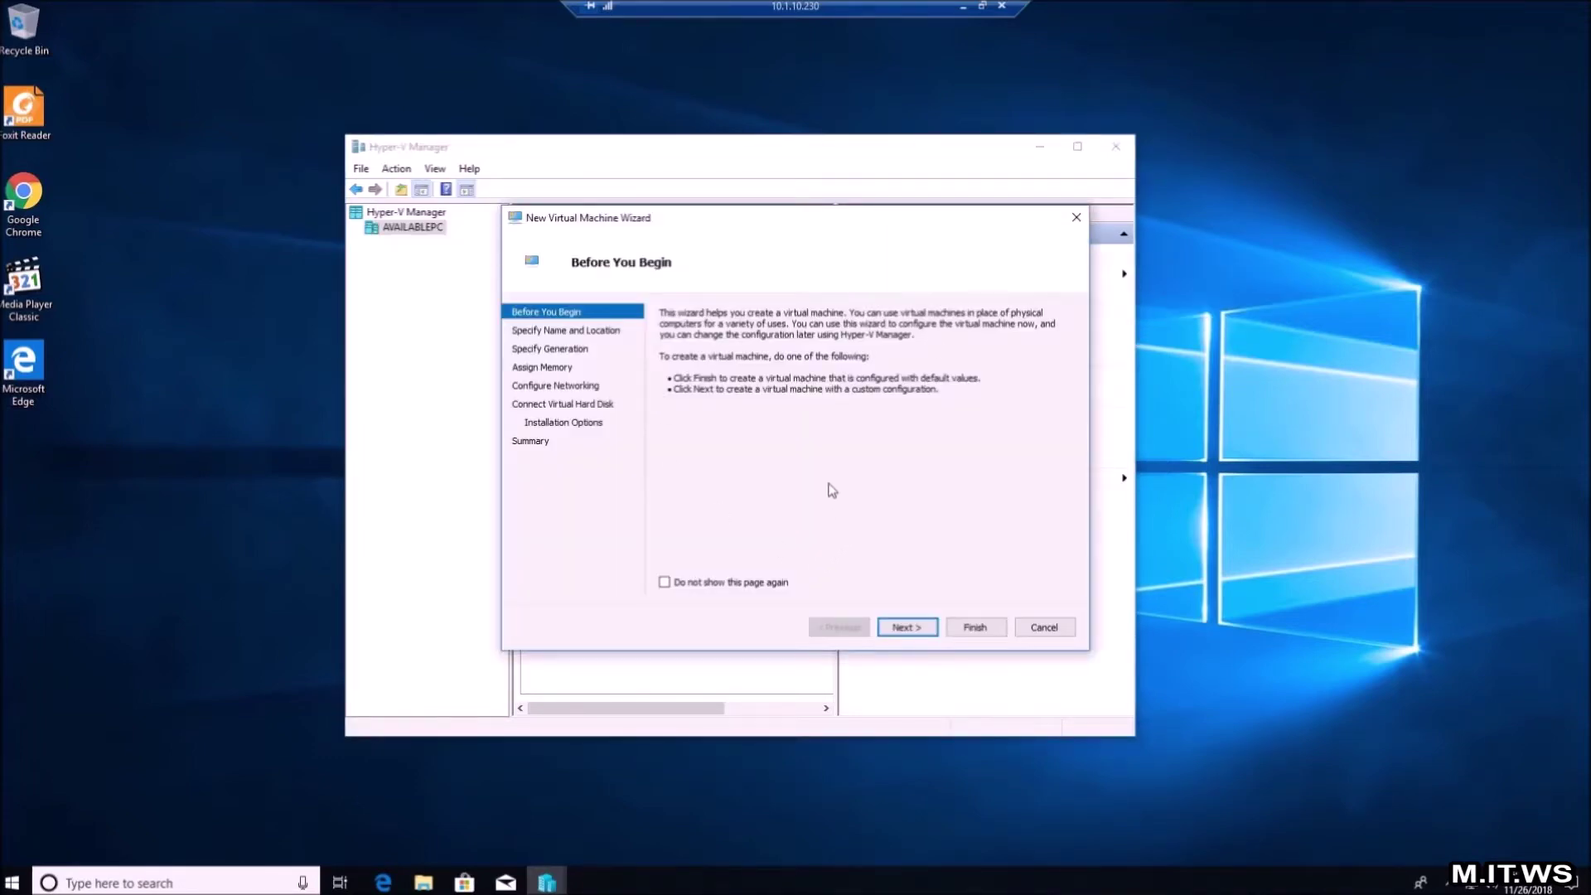
pyautogui.click(1076, 217)
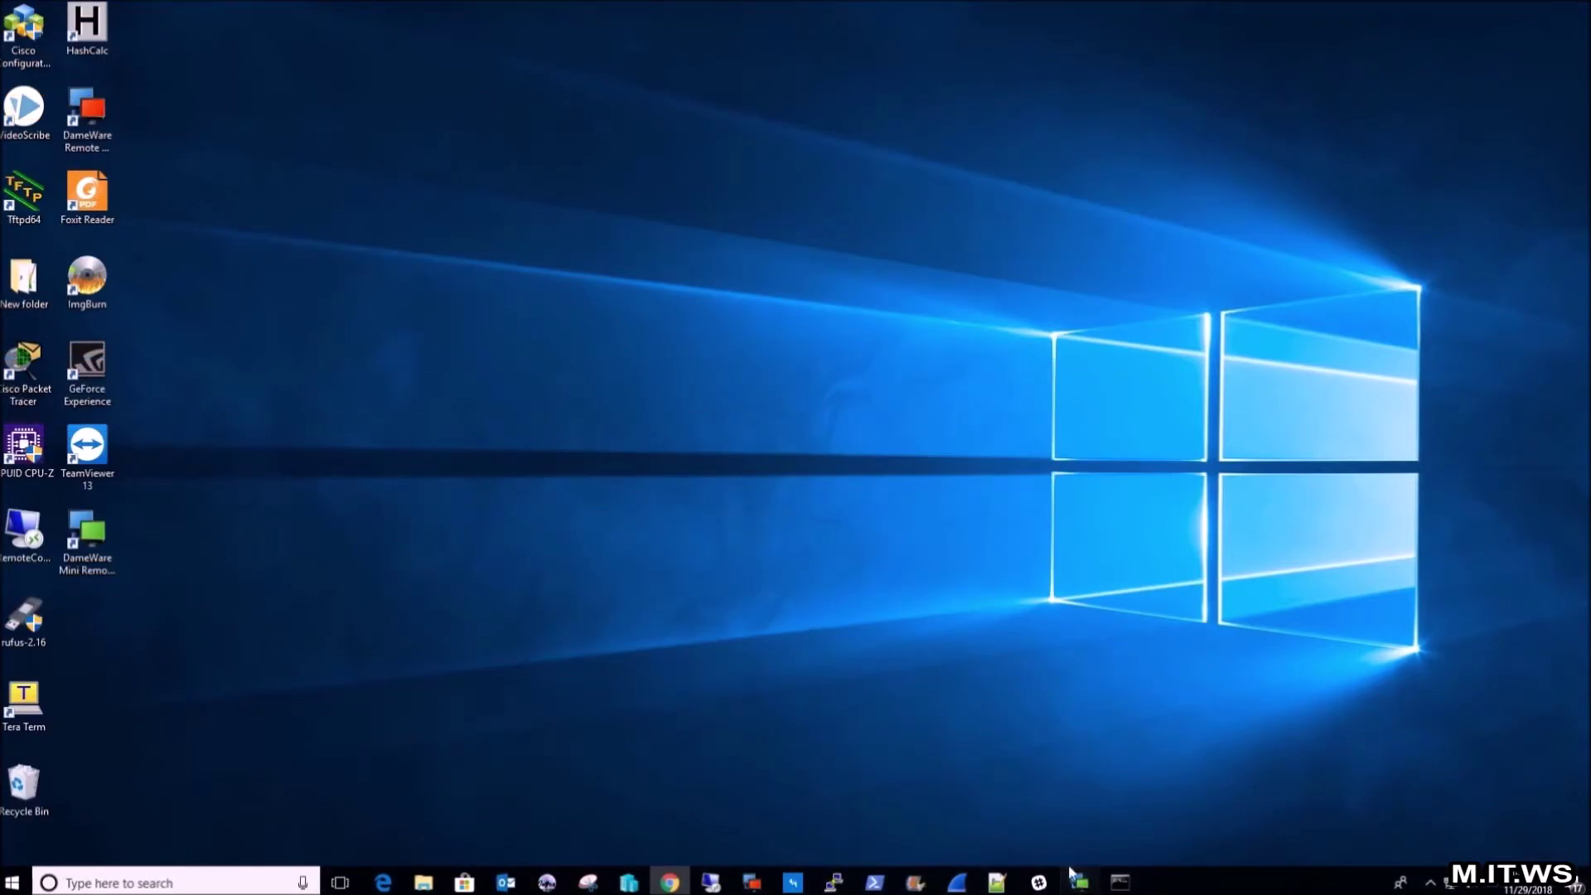
# - Restore the DameWare remote session and open virtual_helper.JPG in Photos
pyautogui.click(1080, 884)
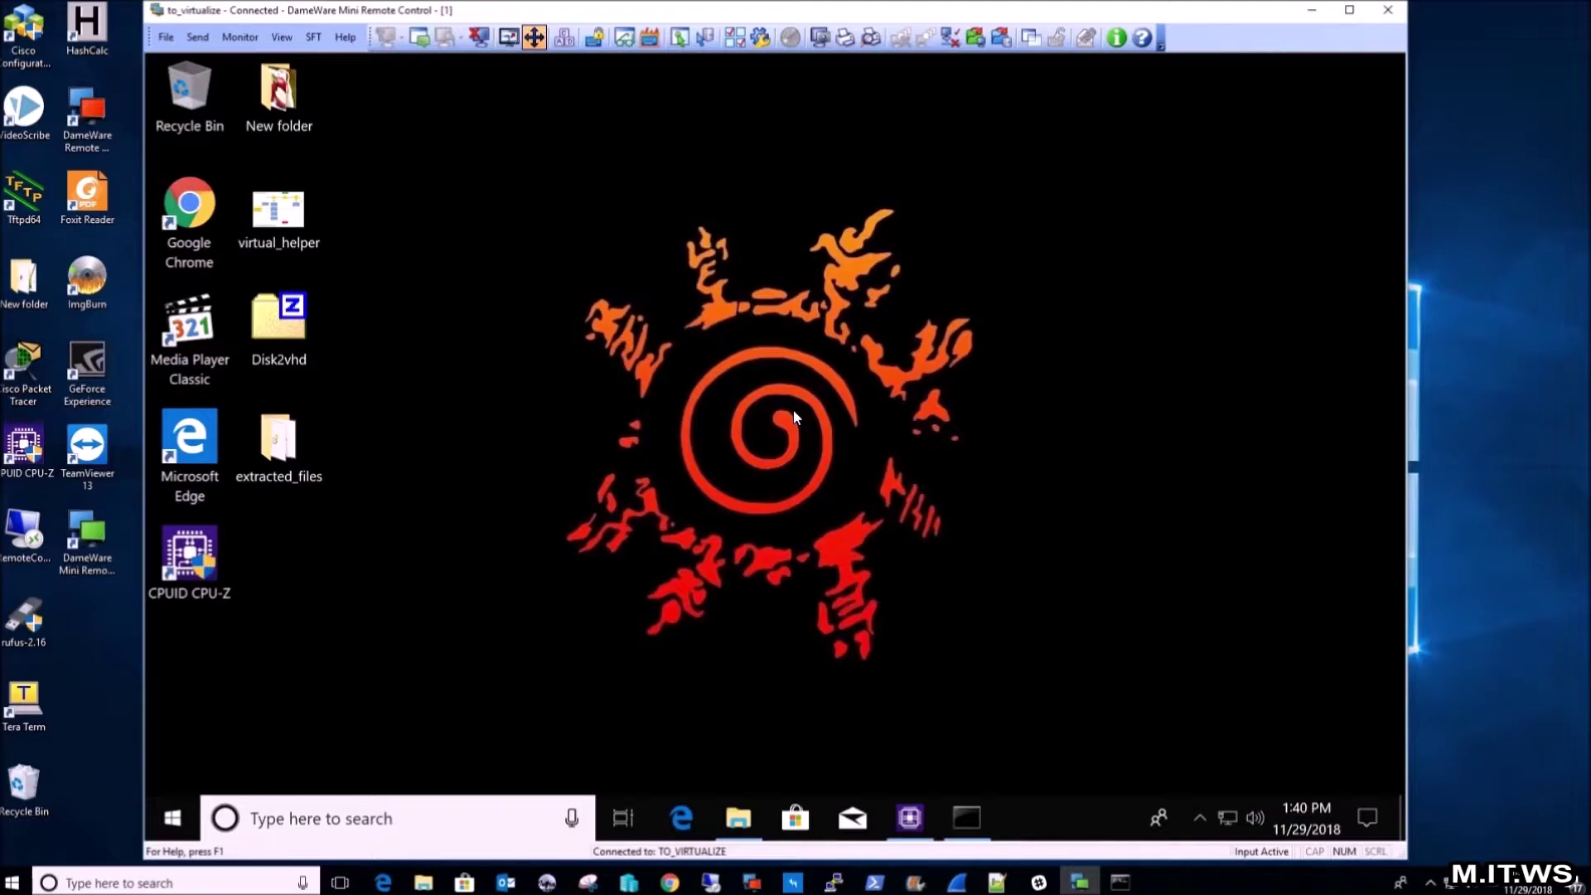
pyautogui.doubleClick(285, 210)
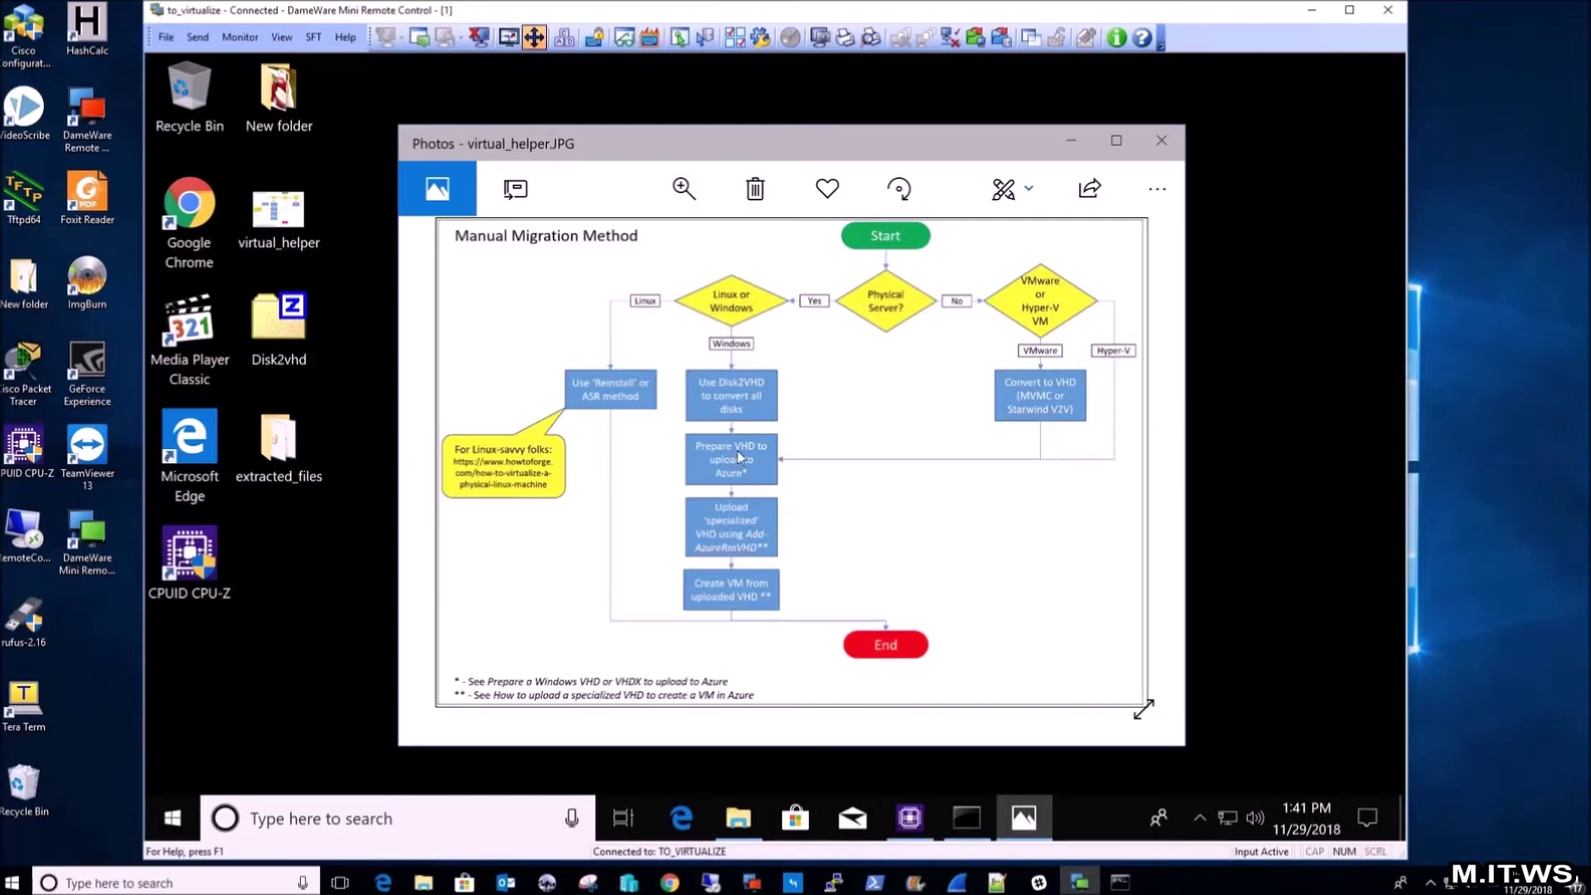
pyautogui.click(1161, 146)
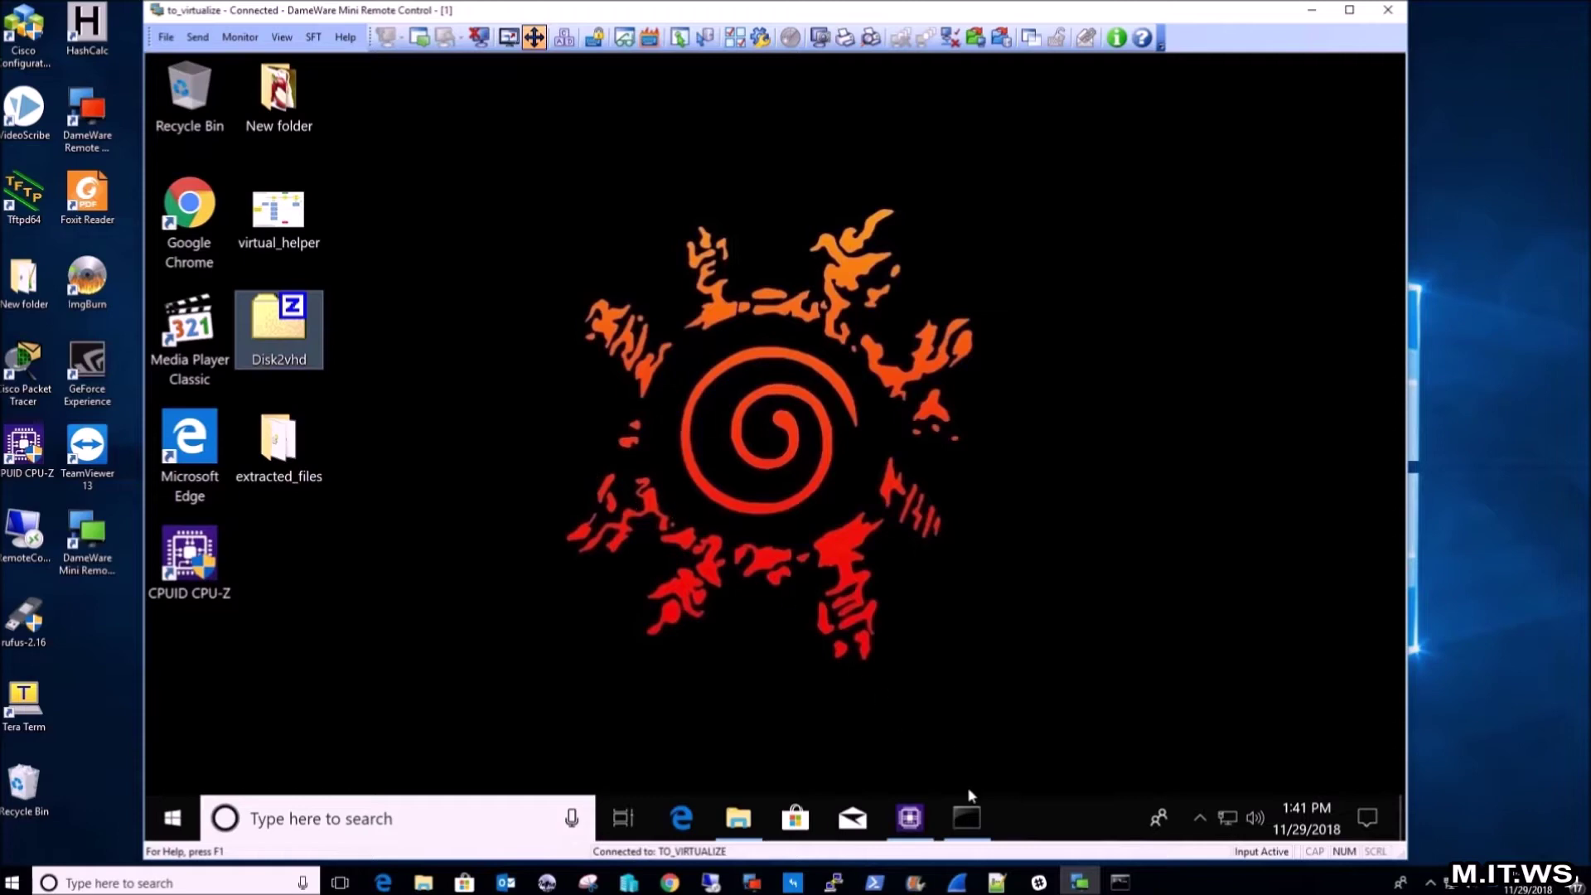
# - Restore the remote Command Prompt window showing TO_VIRTUALIZE's systeminfo output
pyautogui.click(967, 818)
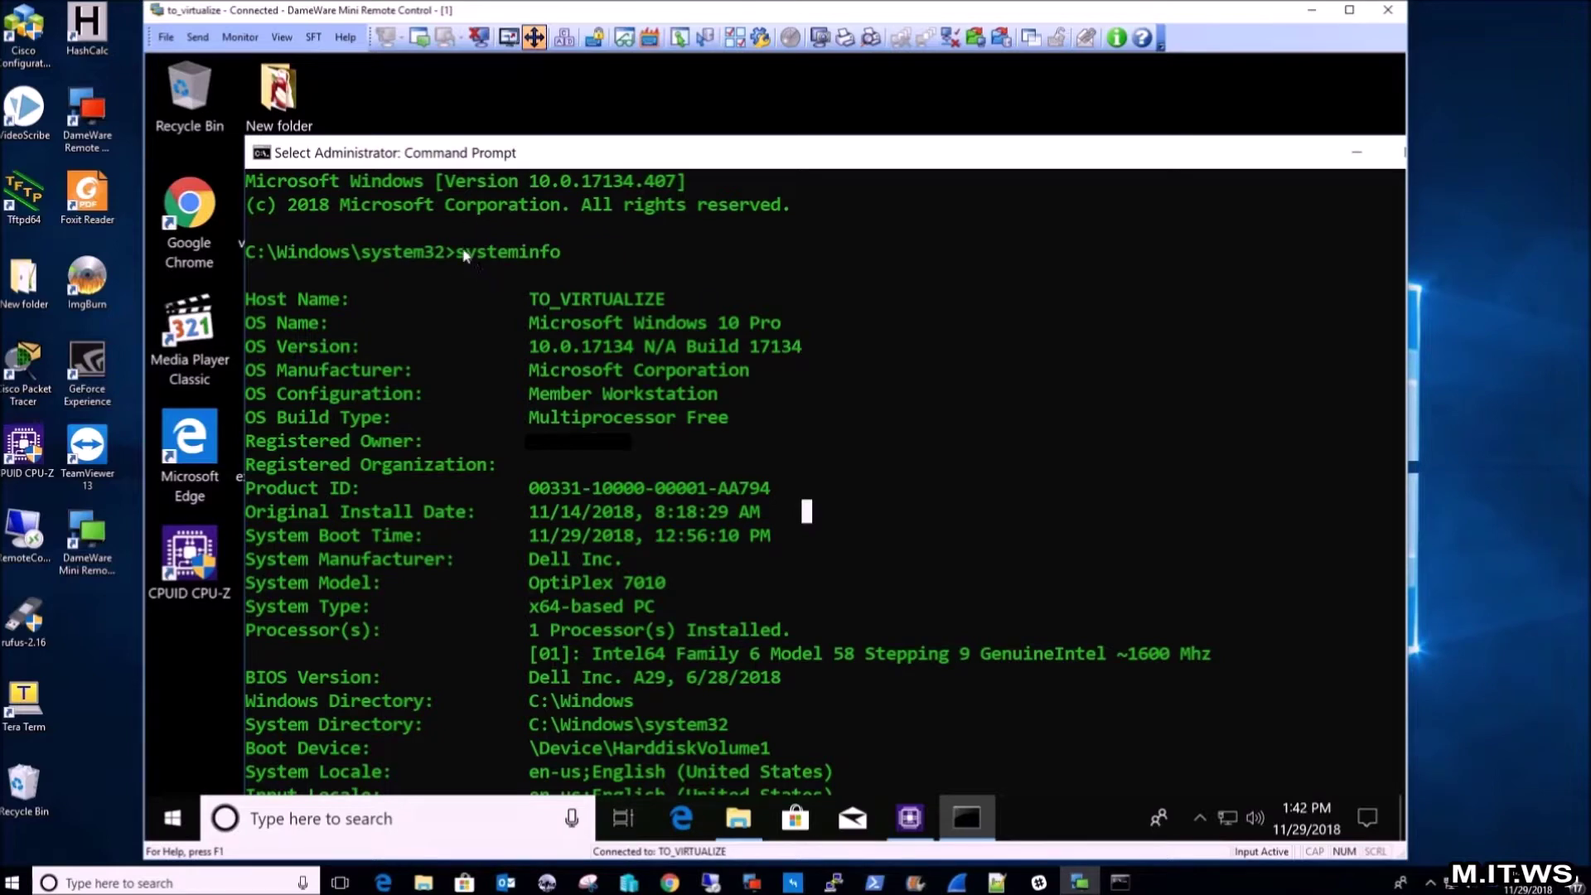
# - In the systeminfo output, select and copy host name TO_VIRTUALIZE, then select OS name Windows 10 Pro
pyautogui.moveTo(457, 254); pyautogui.dragTo(560, 255)
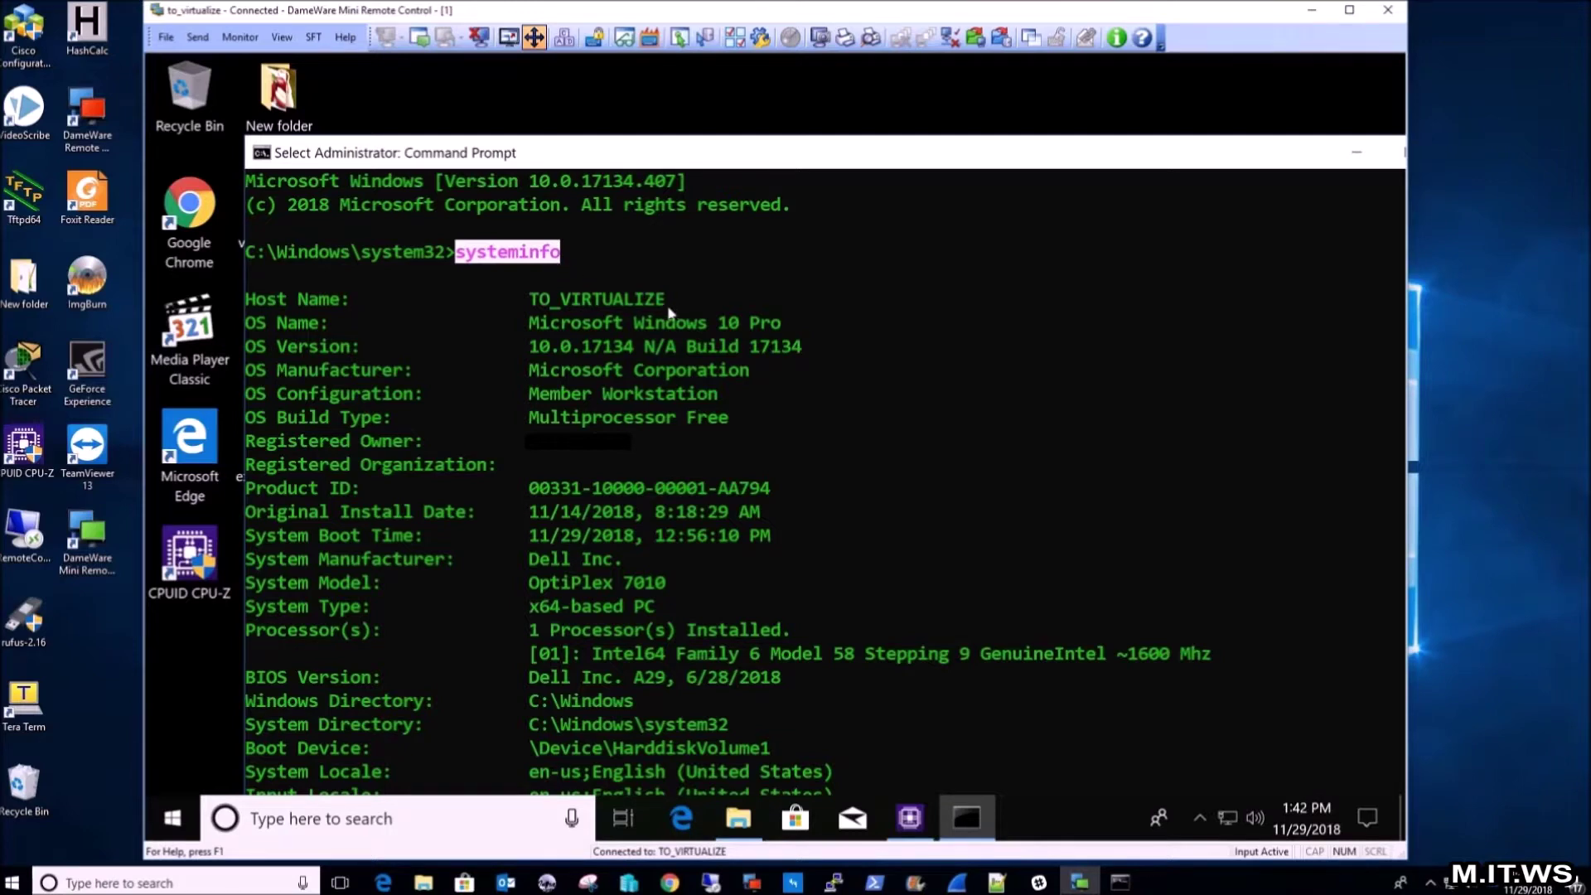
pyautogui.moveTo(666, 294); pyautogui.dragTo(531, 297)
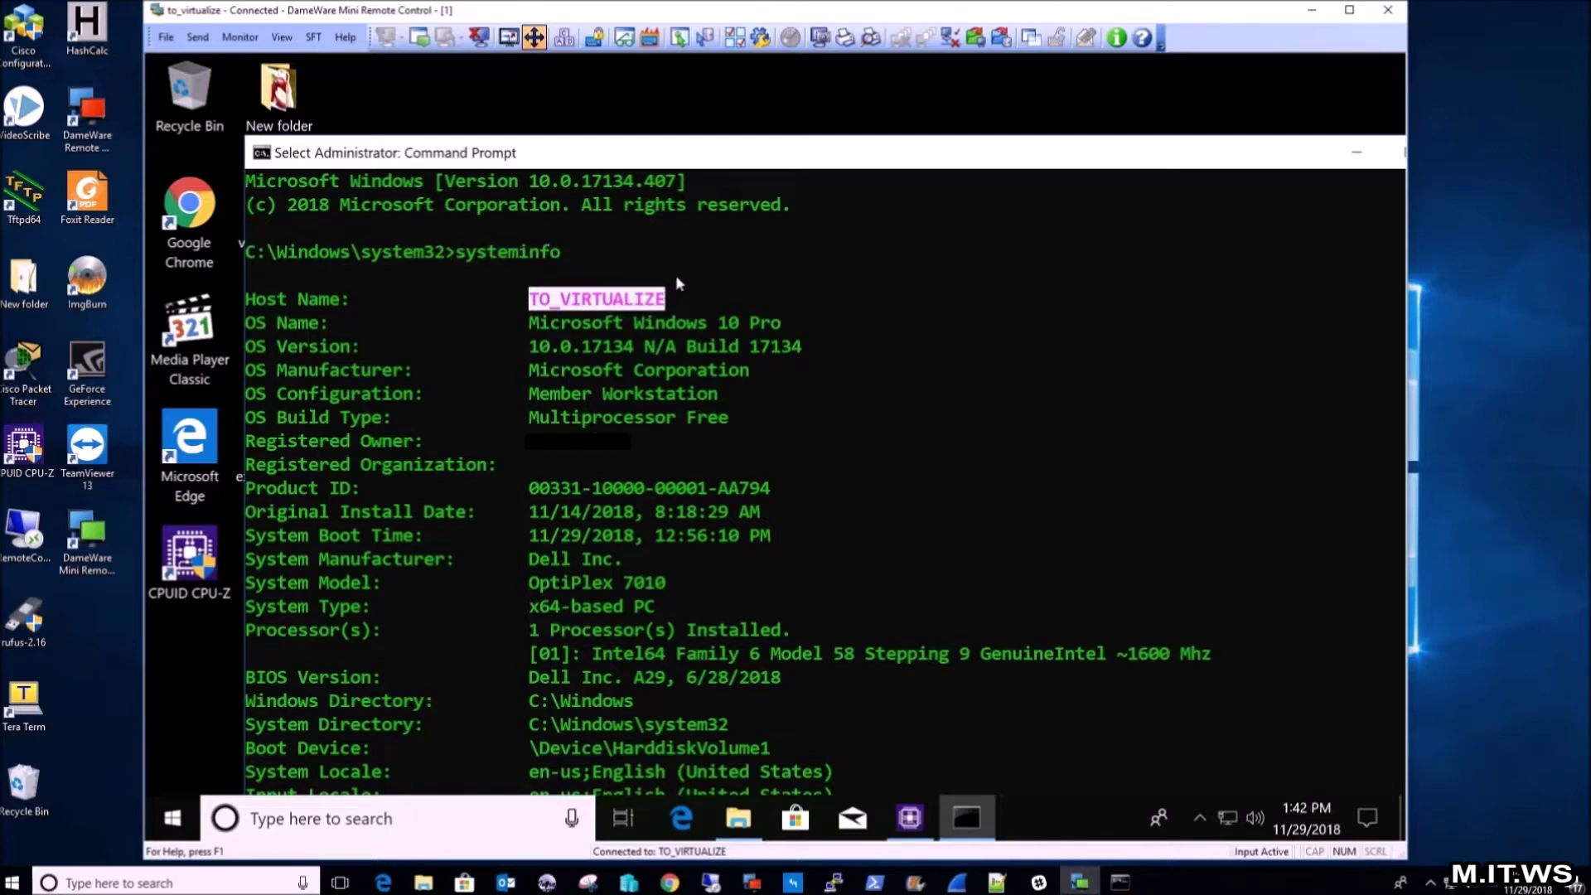
pyautogui.rightClick(724, 300)
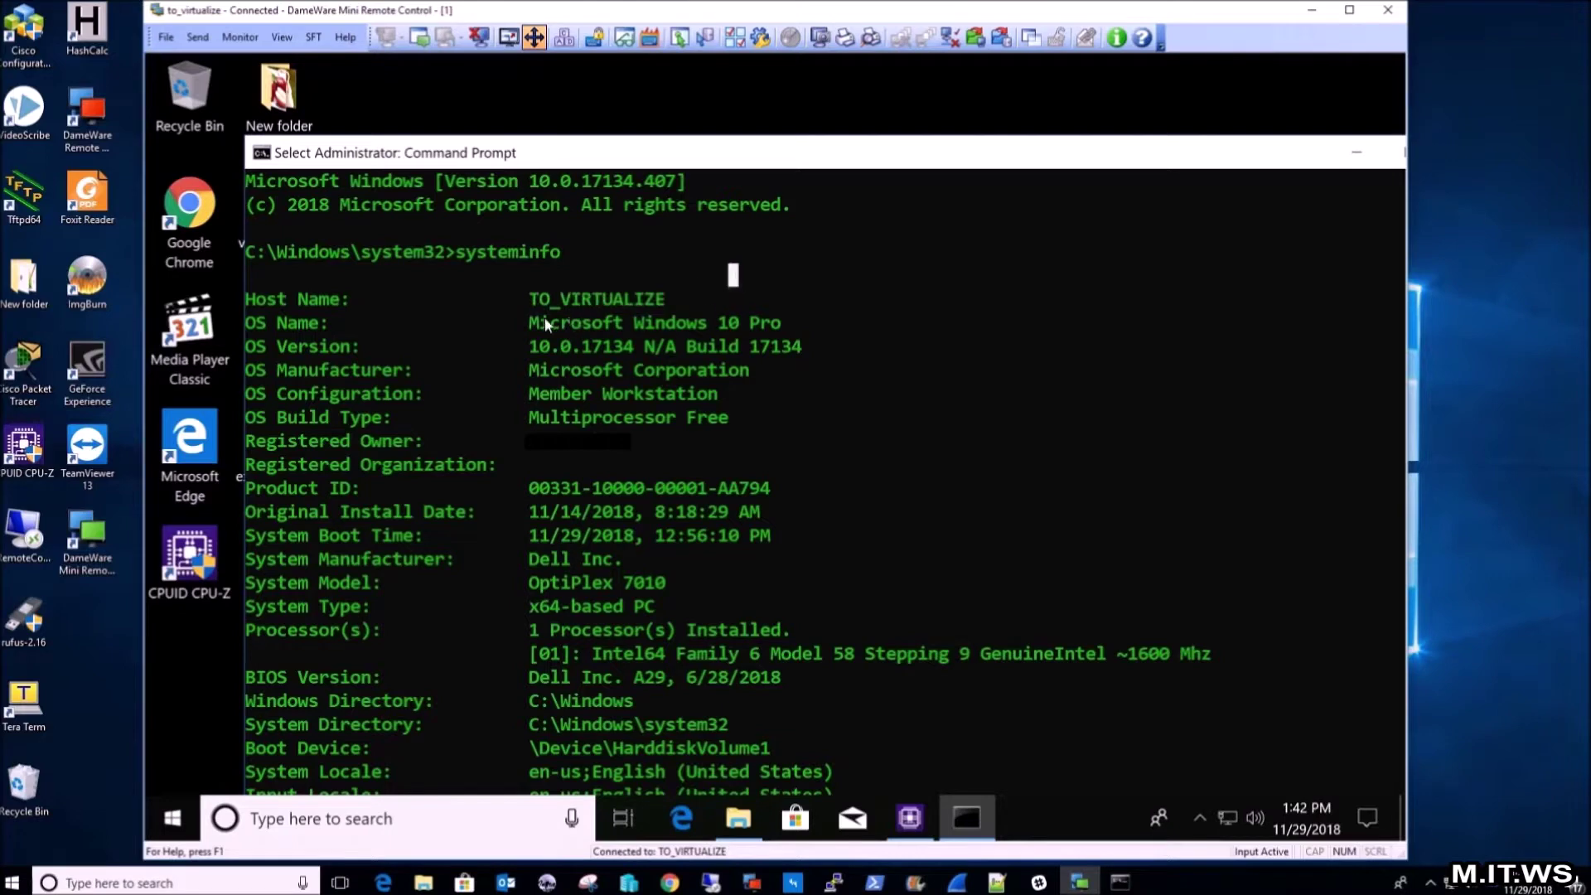
pyautogui.moveTo(569, 329); pyautogui.dragTo(789, 327)
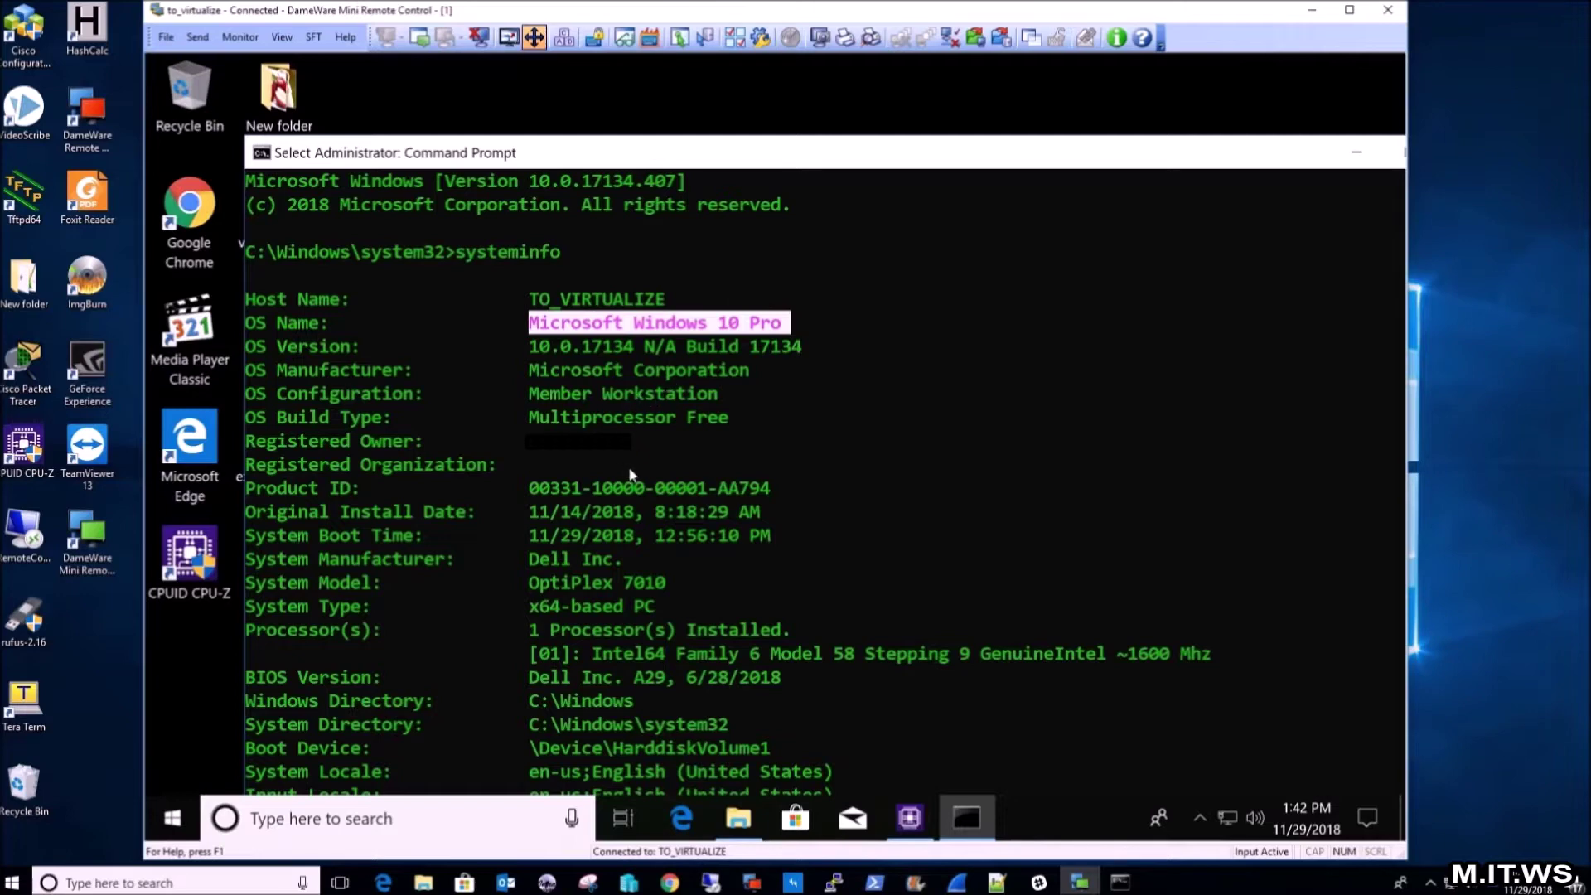
pyautogui.click(722, 572)
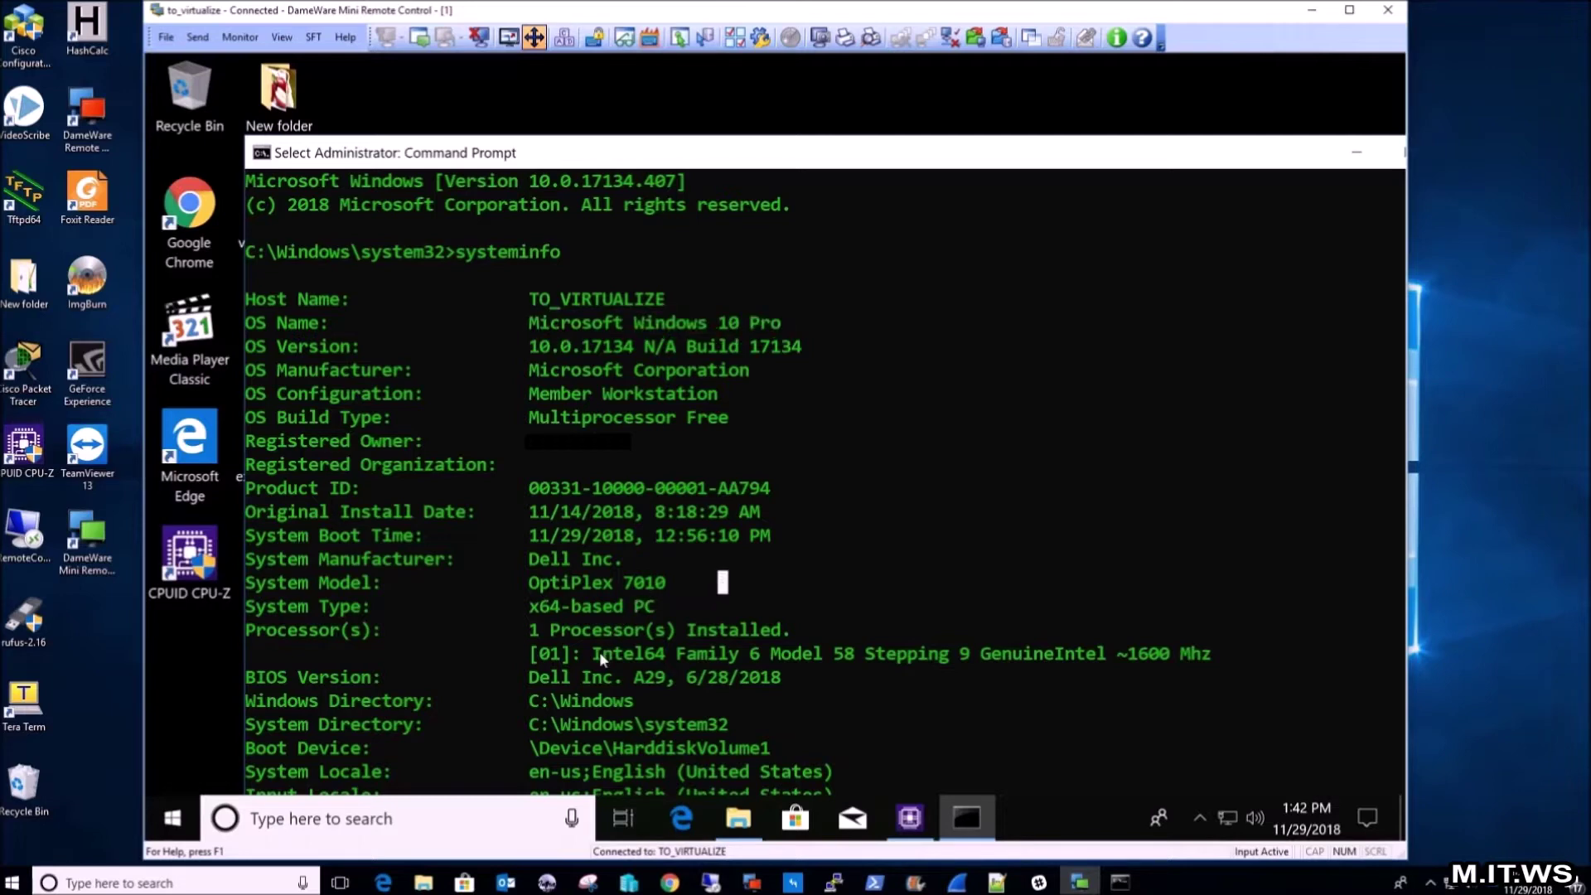
# - Select manufacturer Dell Inc., model OptiPlex 7010 and BIOS A29, then minimize Command Prompt
pyautogui.moveTo(532, 560); pyautogui.dragTo(627, 574)
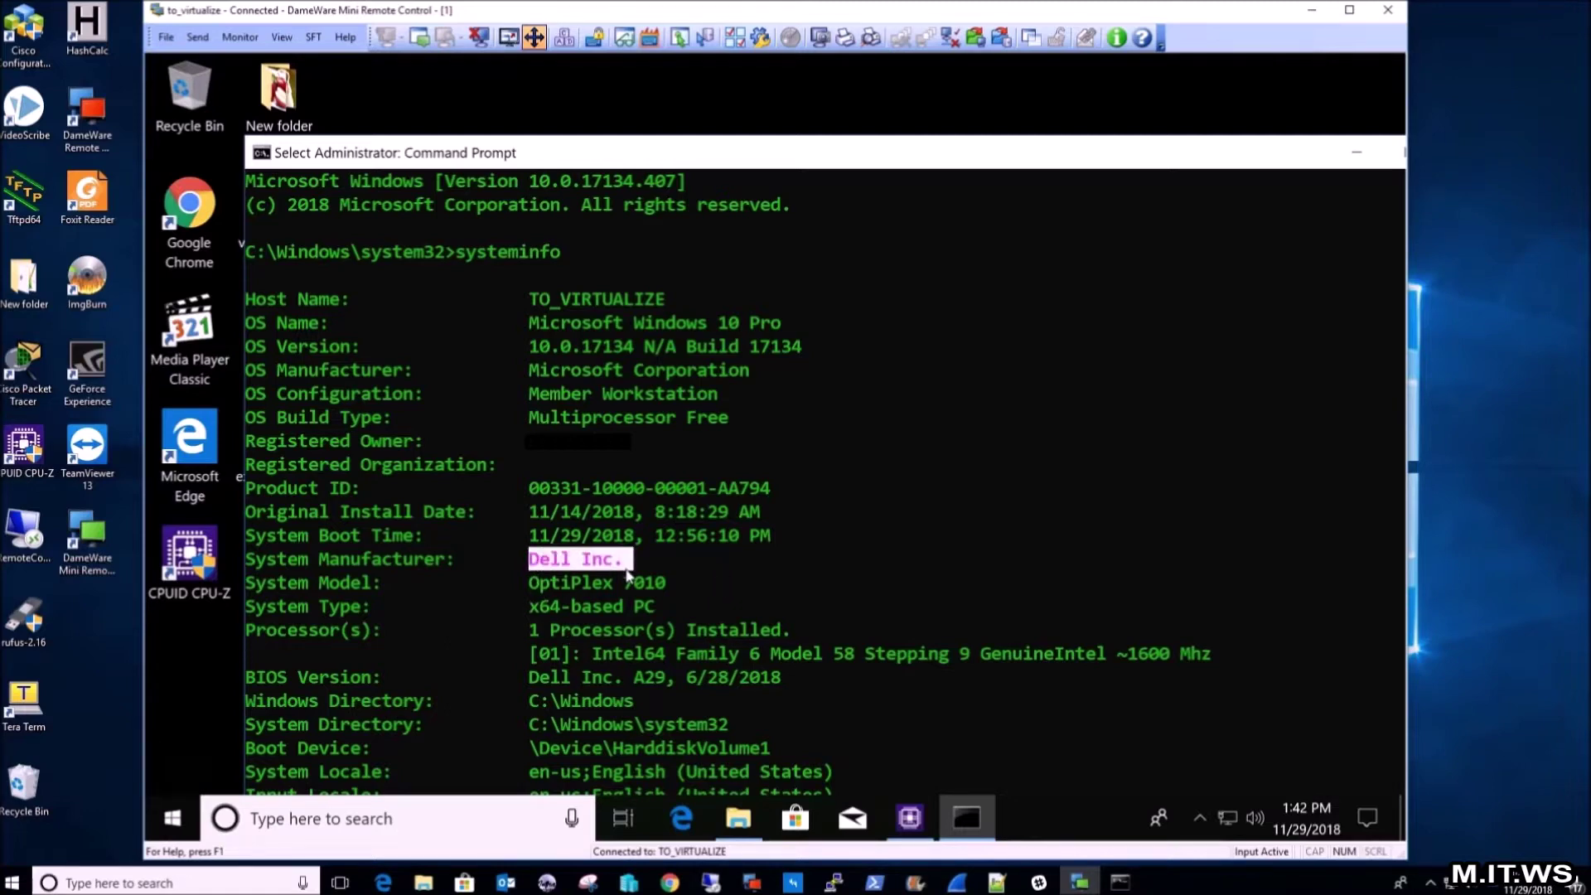
pyautogui.moveTo(673, 585); pyautogui.dragTo(540, 590)
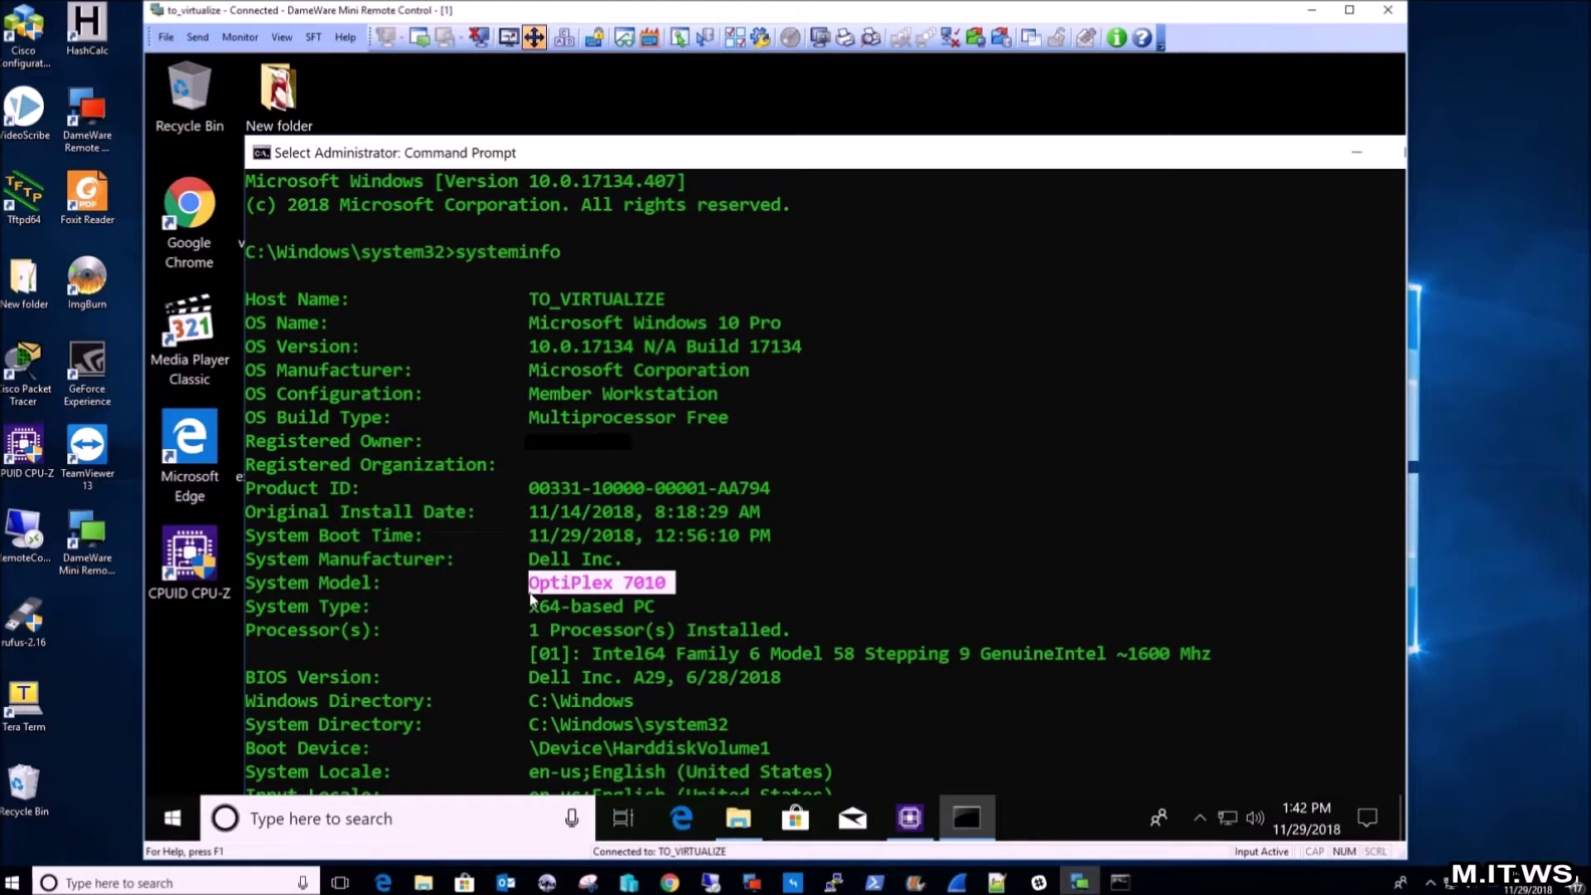
pyautogui.moveTo(529, 673); pyautogui.dragTo(668, 680)
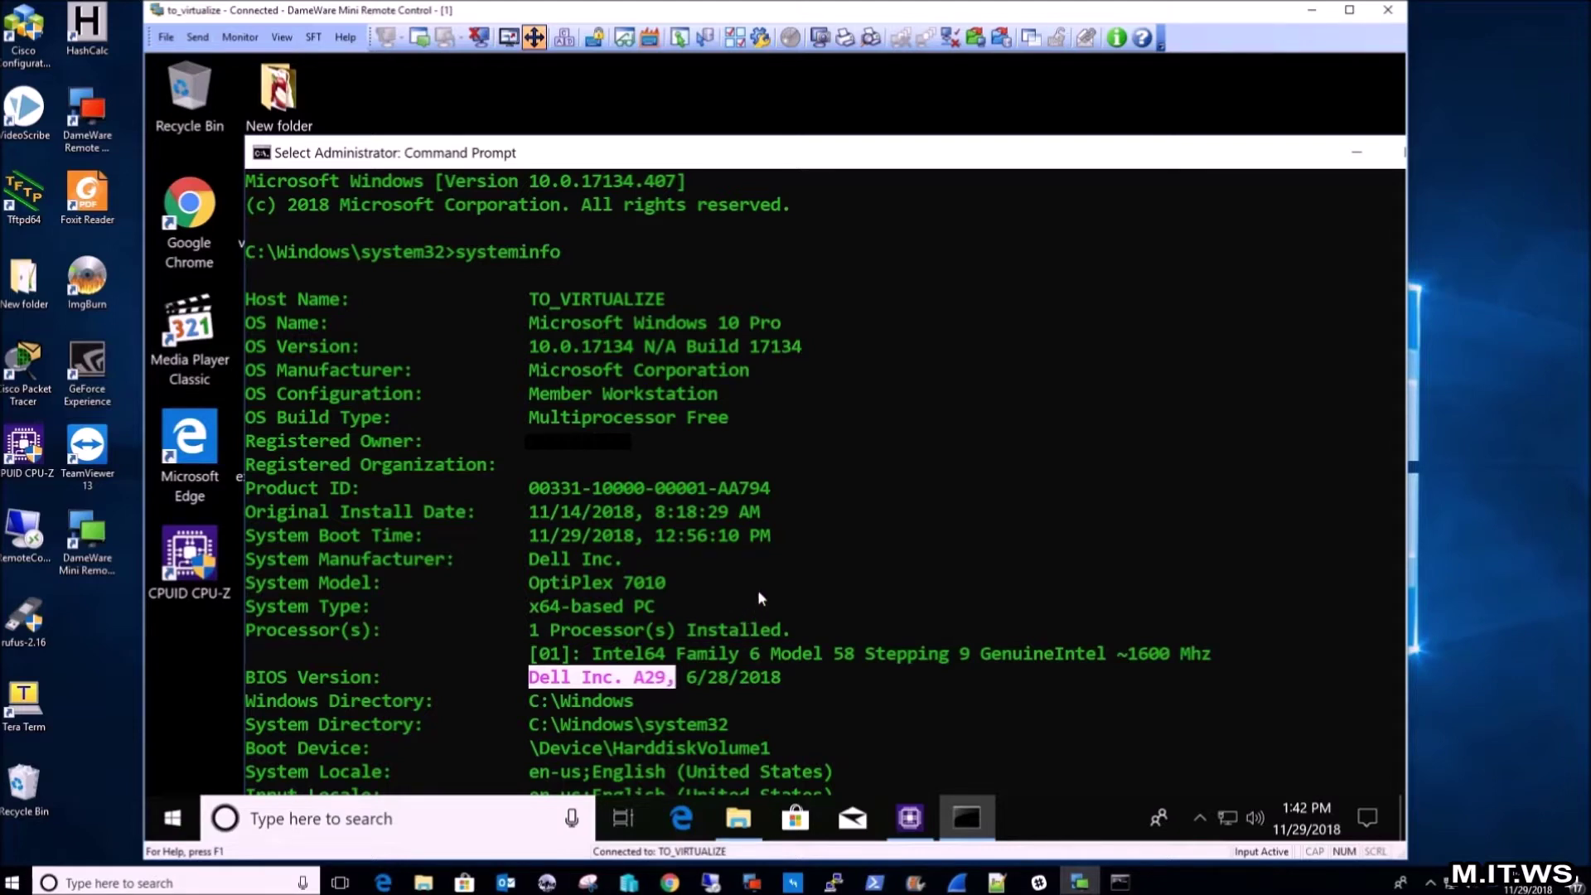
pyautogui.click(1356, 153)
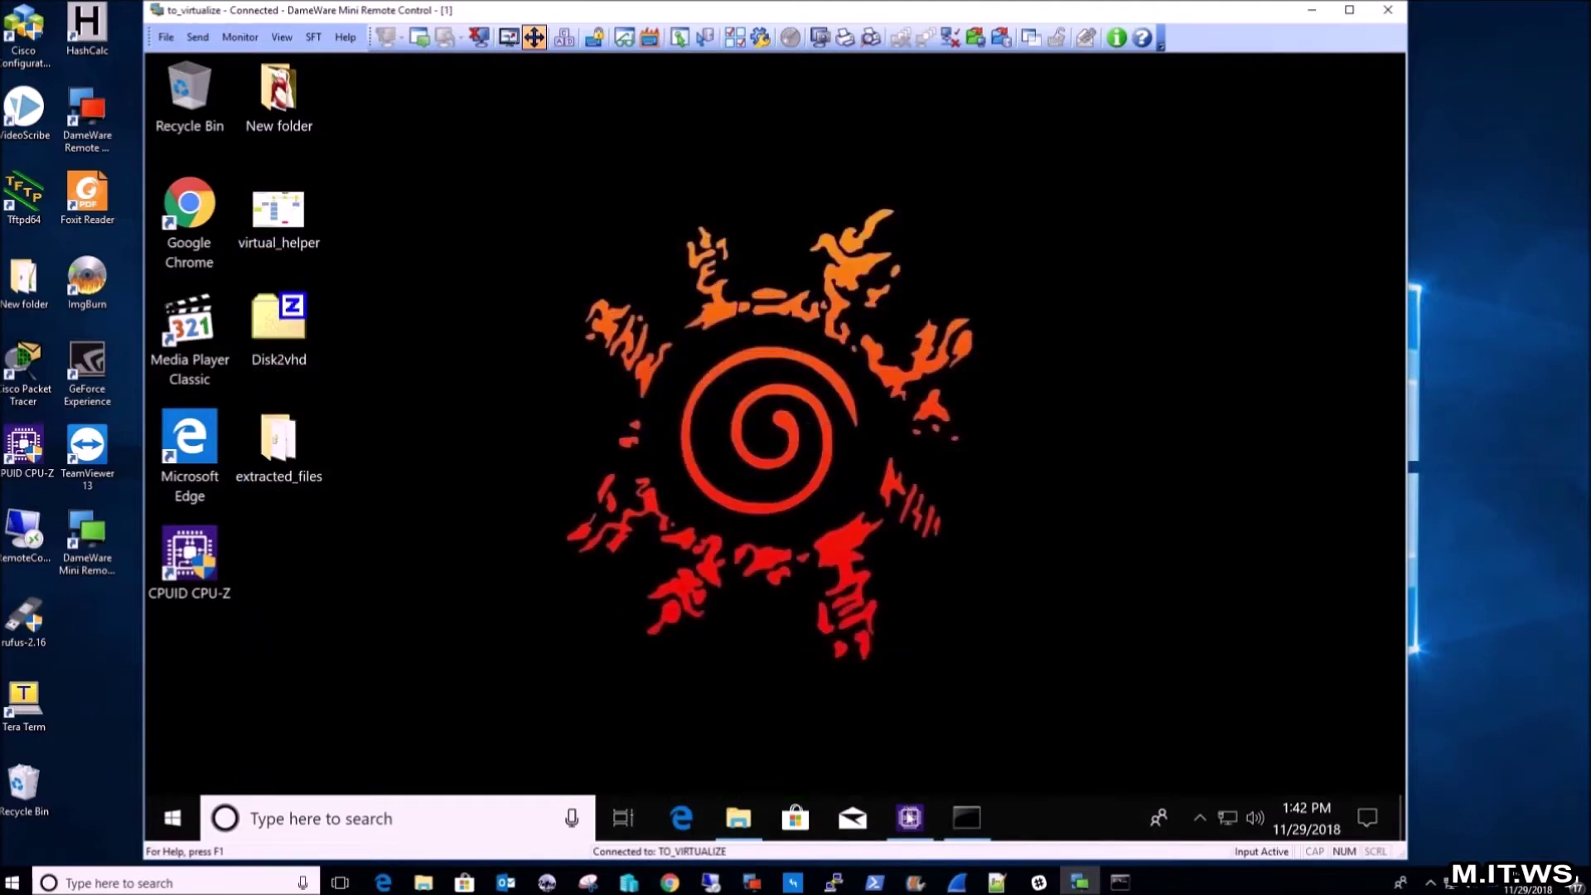
# - Bring CPU-Z back, check its Mainboard tab for the Dell Q77 board and BIOS A29, then close it
pyautogui.click(907, 828)
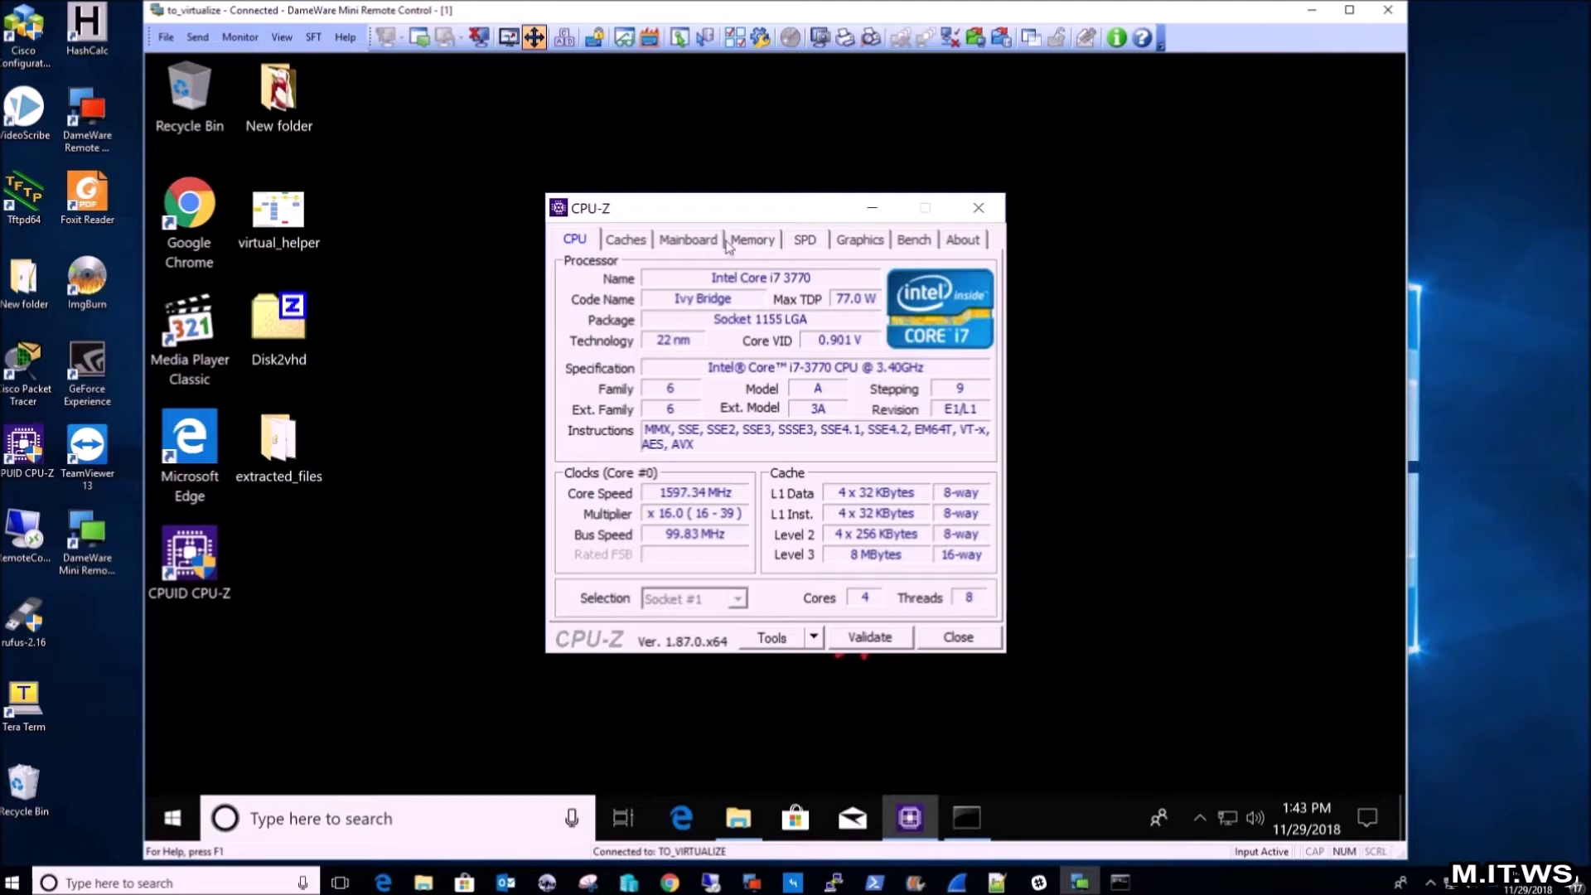
pyautogui.click(683, 242)
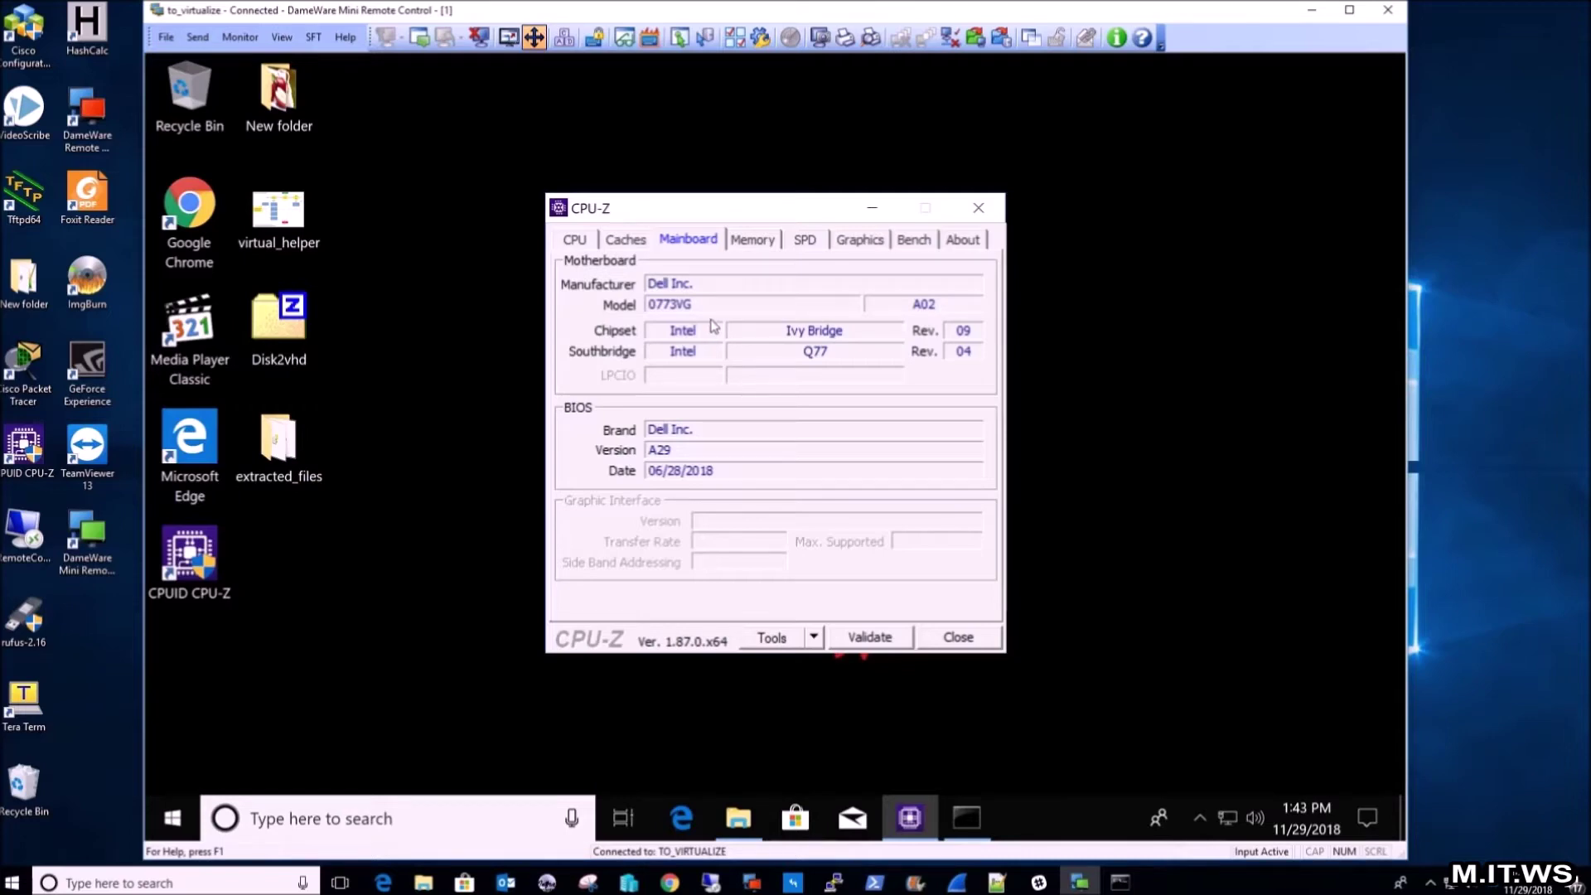
pyautogui.click(976, 217)
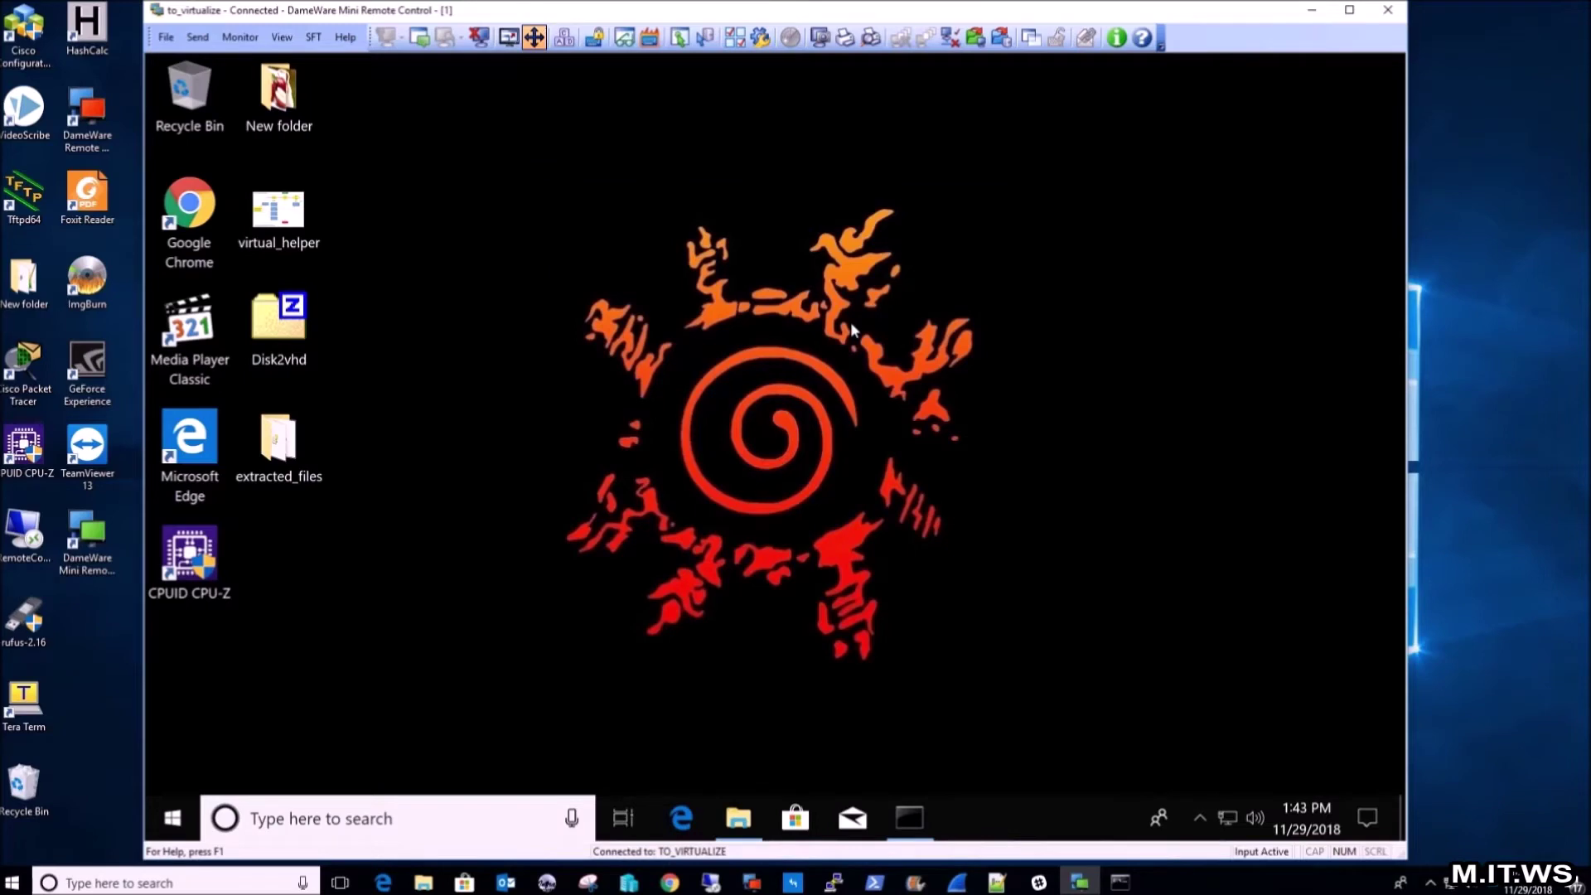
pyautogui.doubleClick(279, 439)
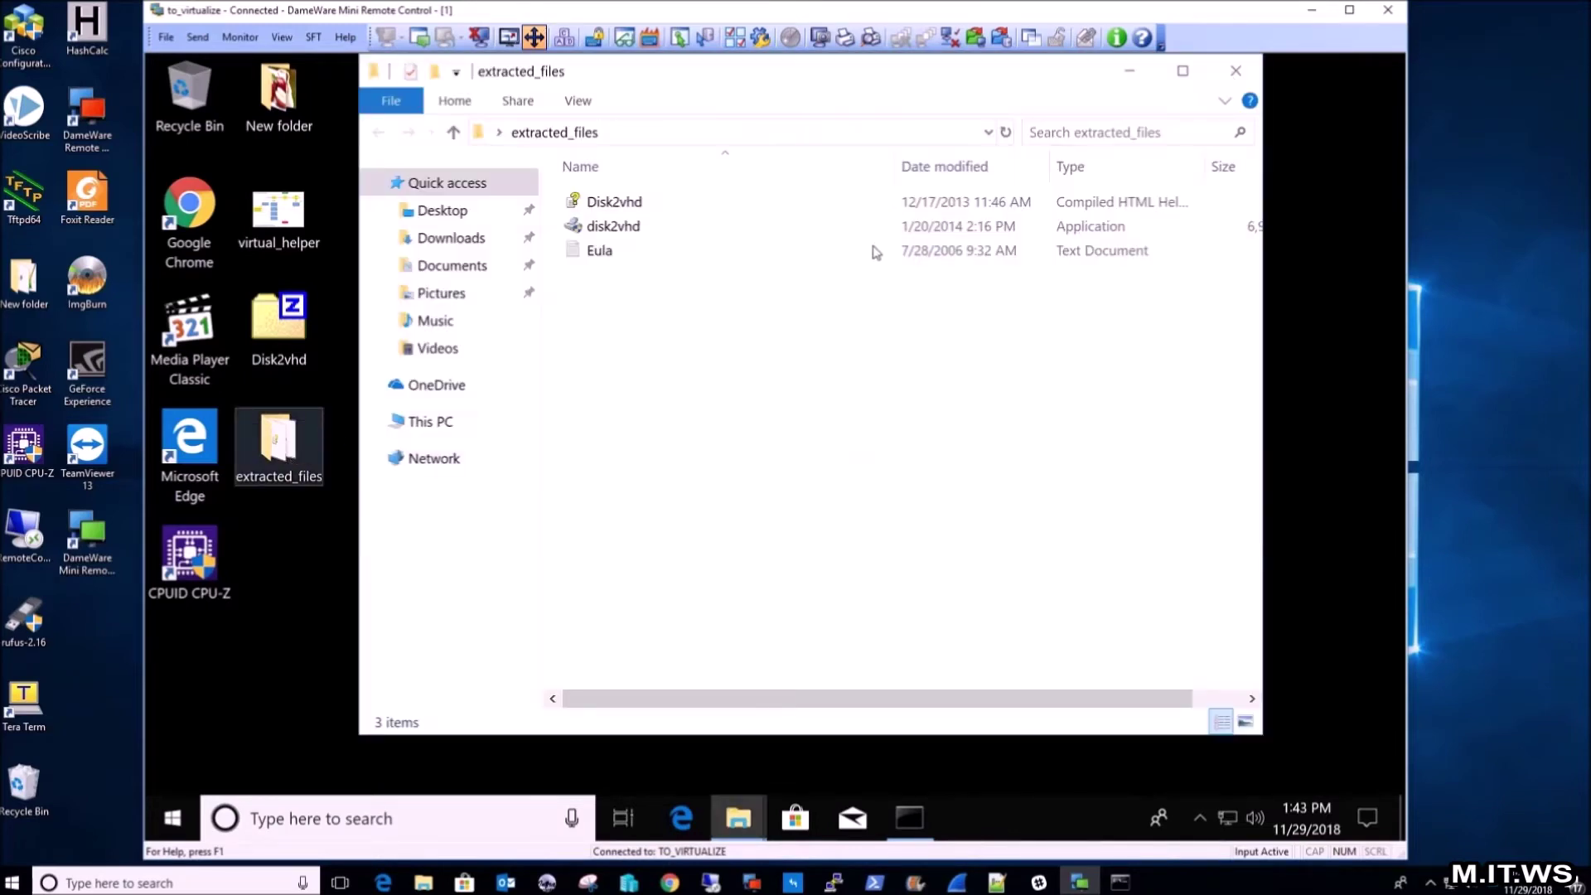
pyautogui.hotkey('alt', 'F4')
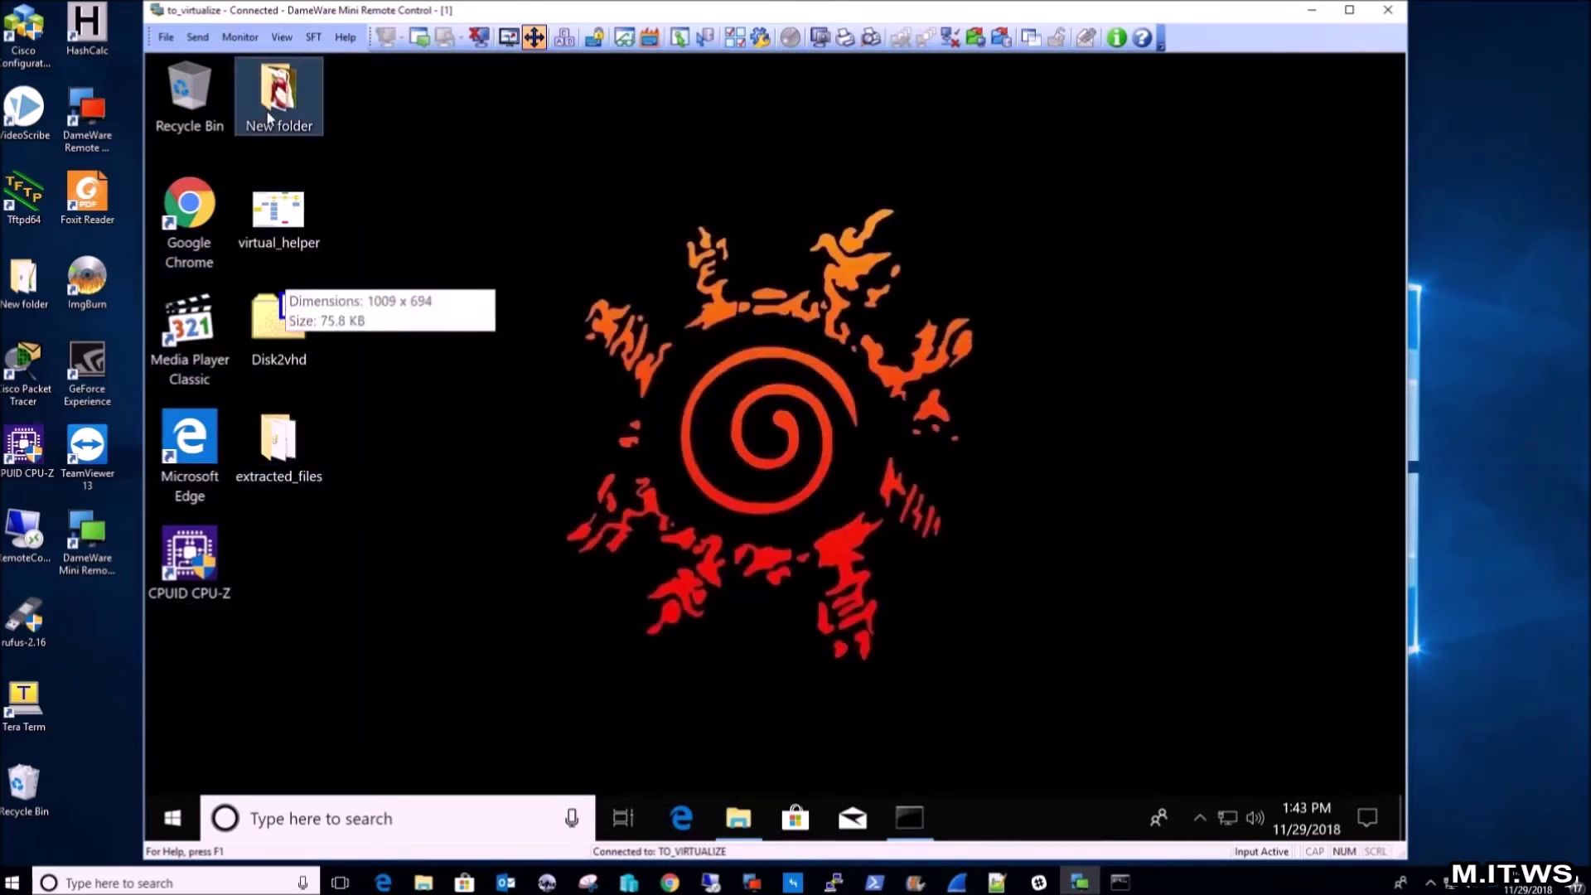
pyautogui.doubleClick(279, 85)
pyautogui.click(787, 274)
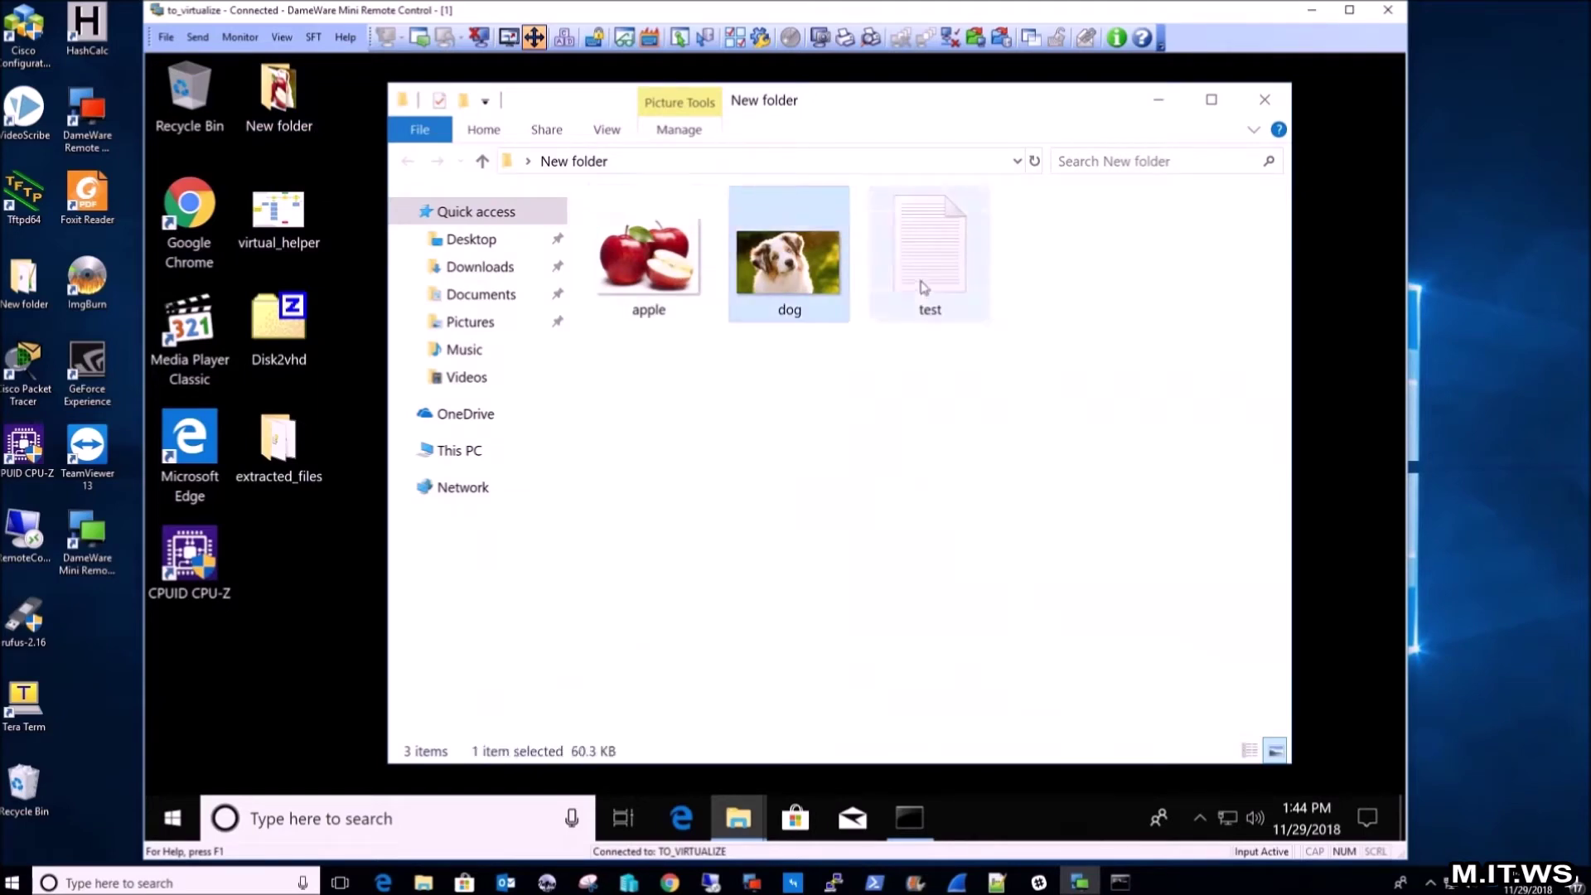
pyautogui.doubleClick(920, 290)
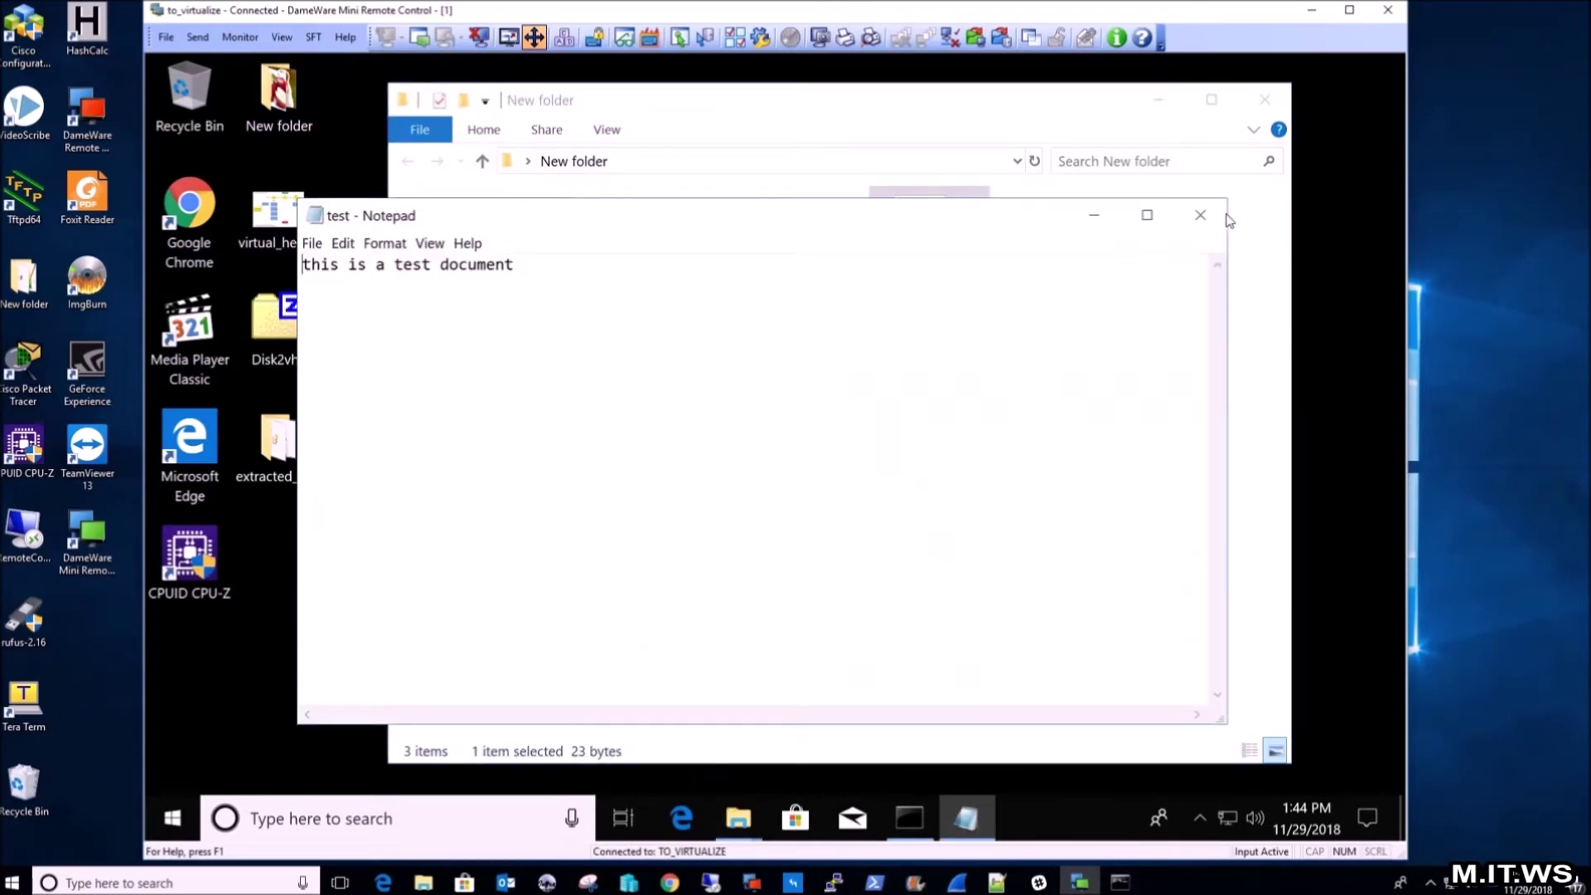
pyautogui.click(1200, 215)
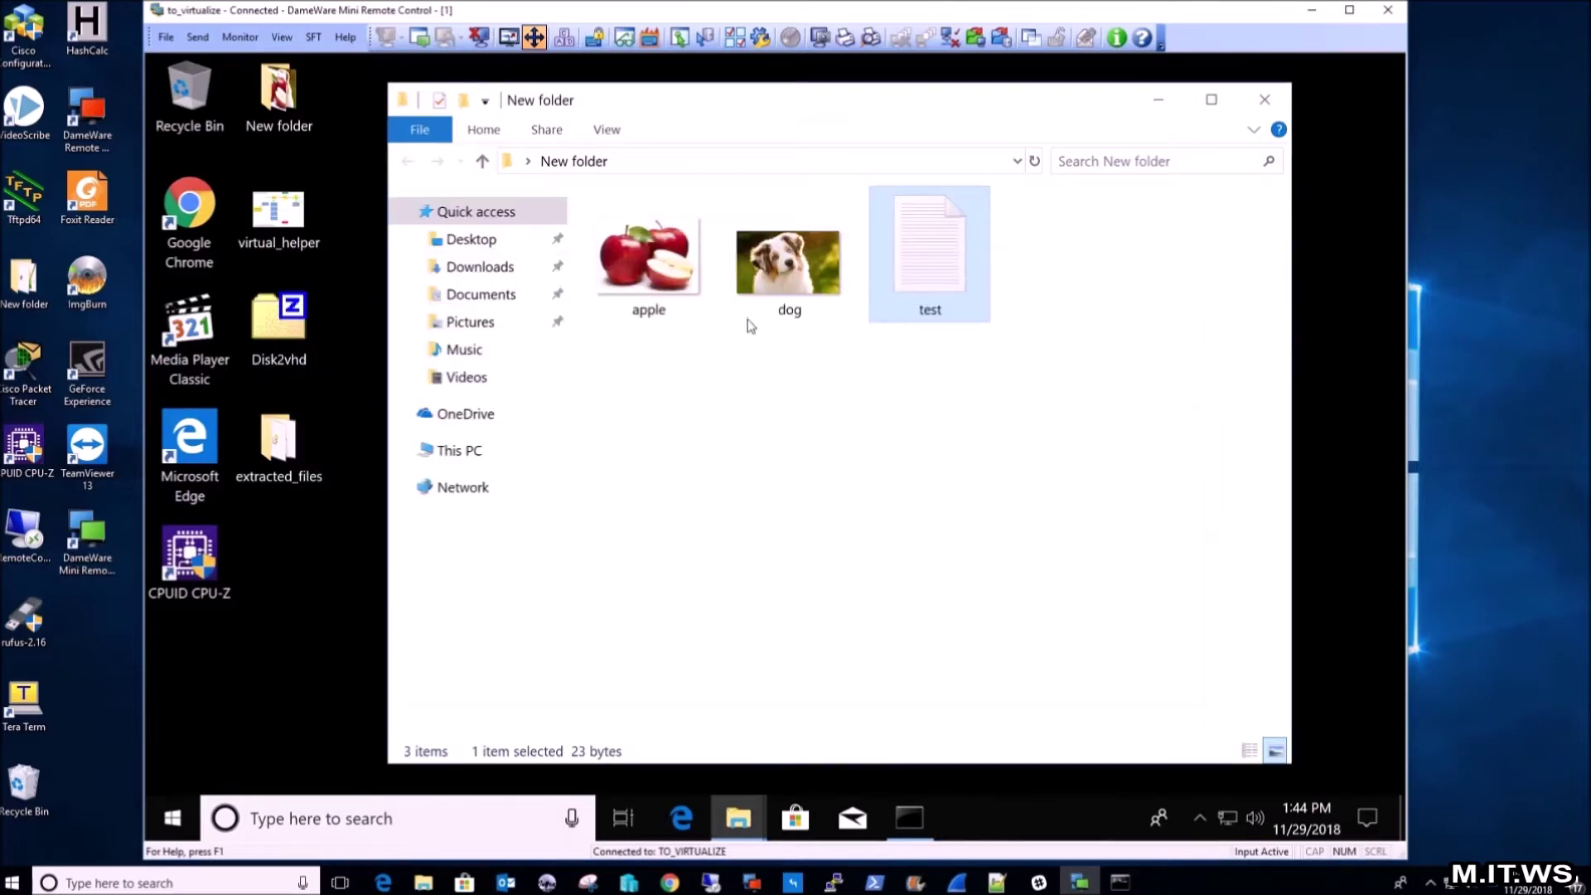
pyautogui.doubleClick(768, 287)
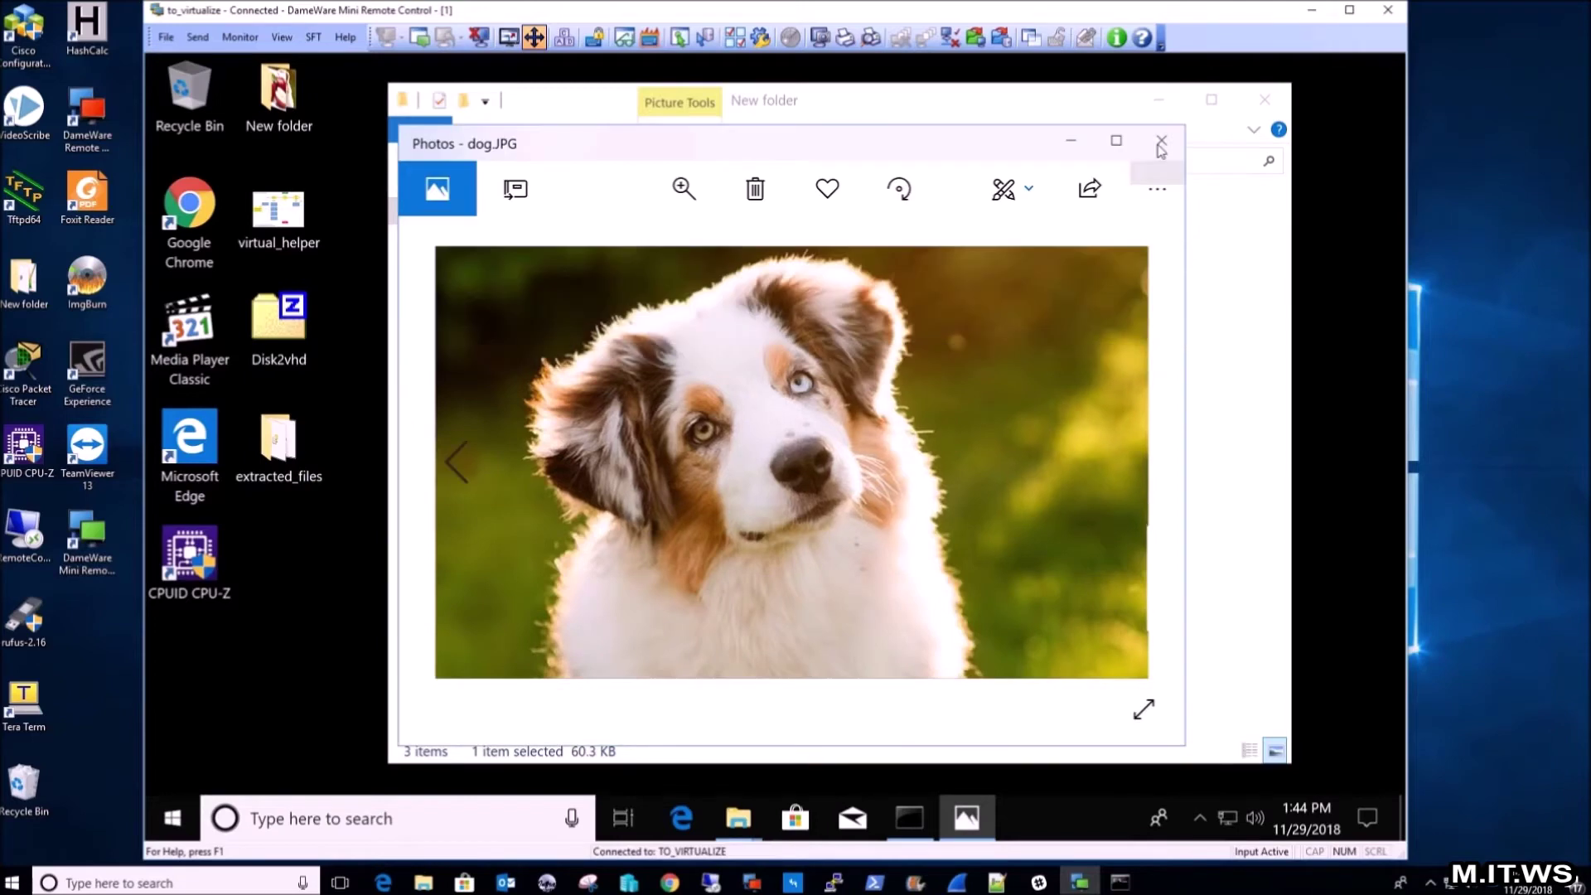
pyautogui.click(1161, 143)
pyautogui.click(673, 282)
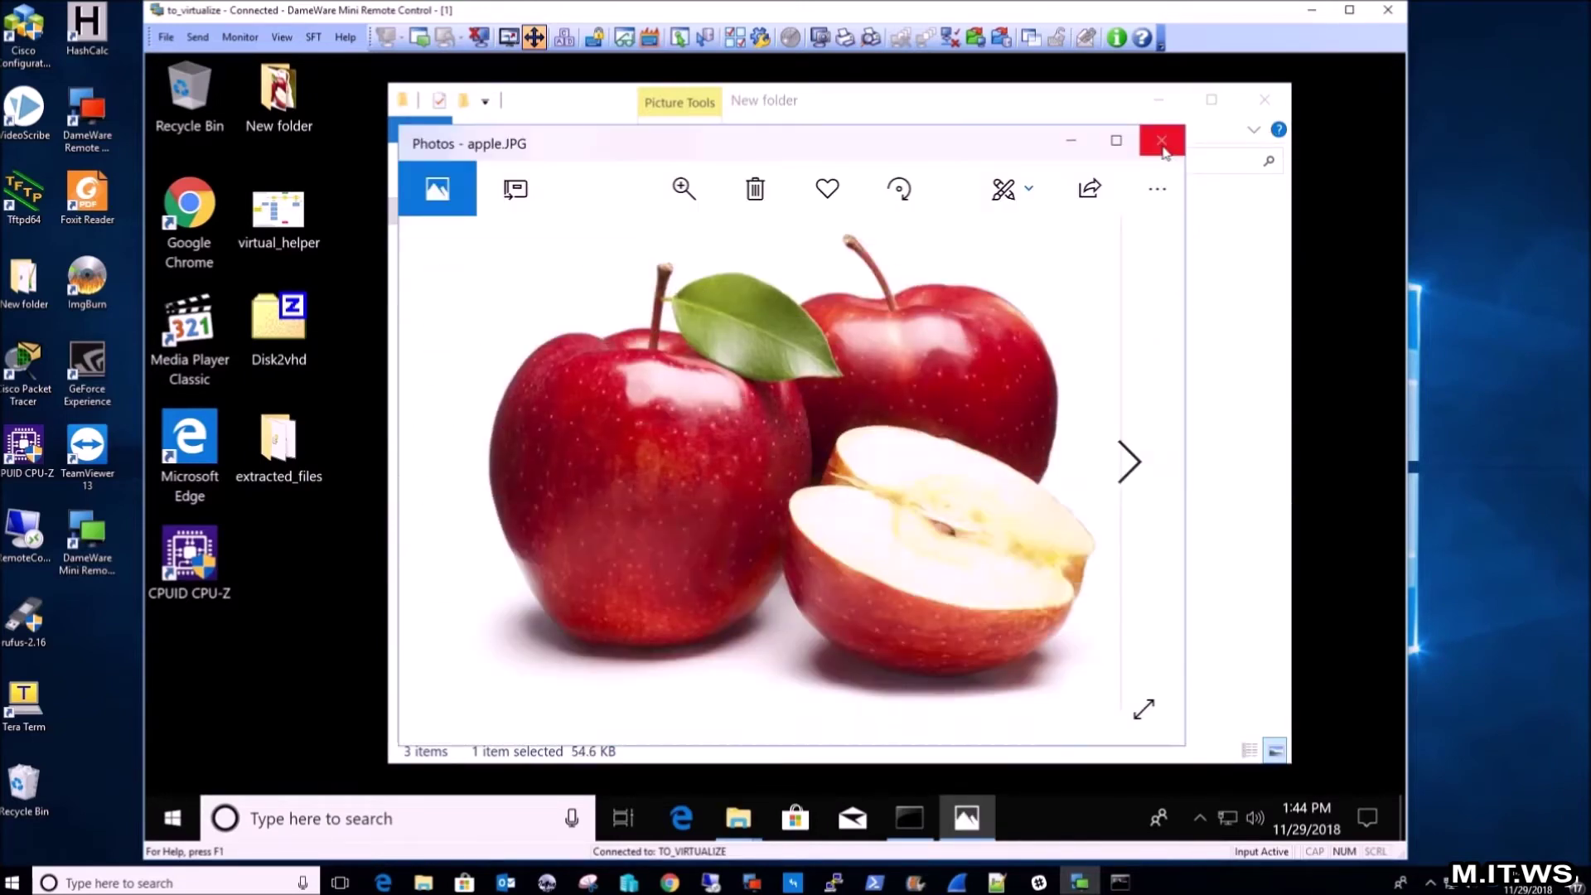
pyautogui.click(1163, 148)
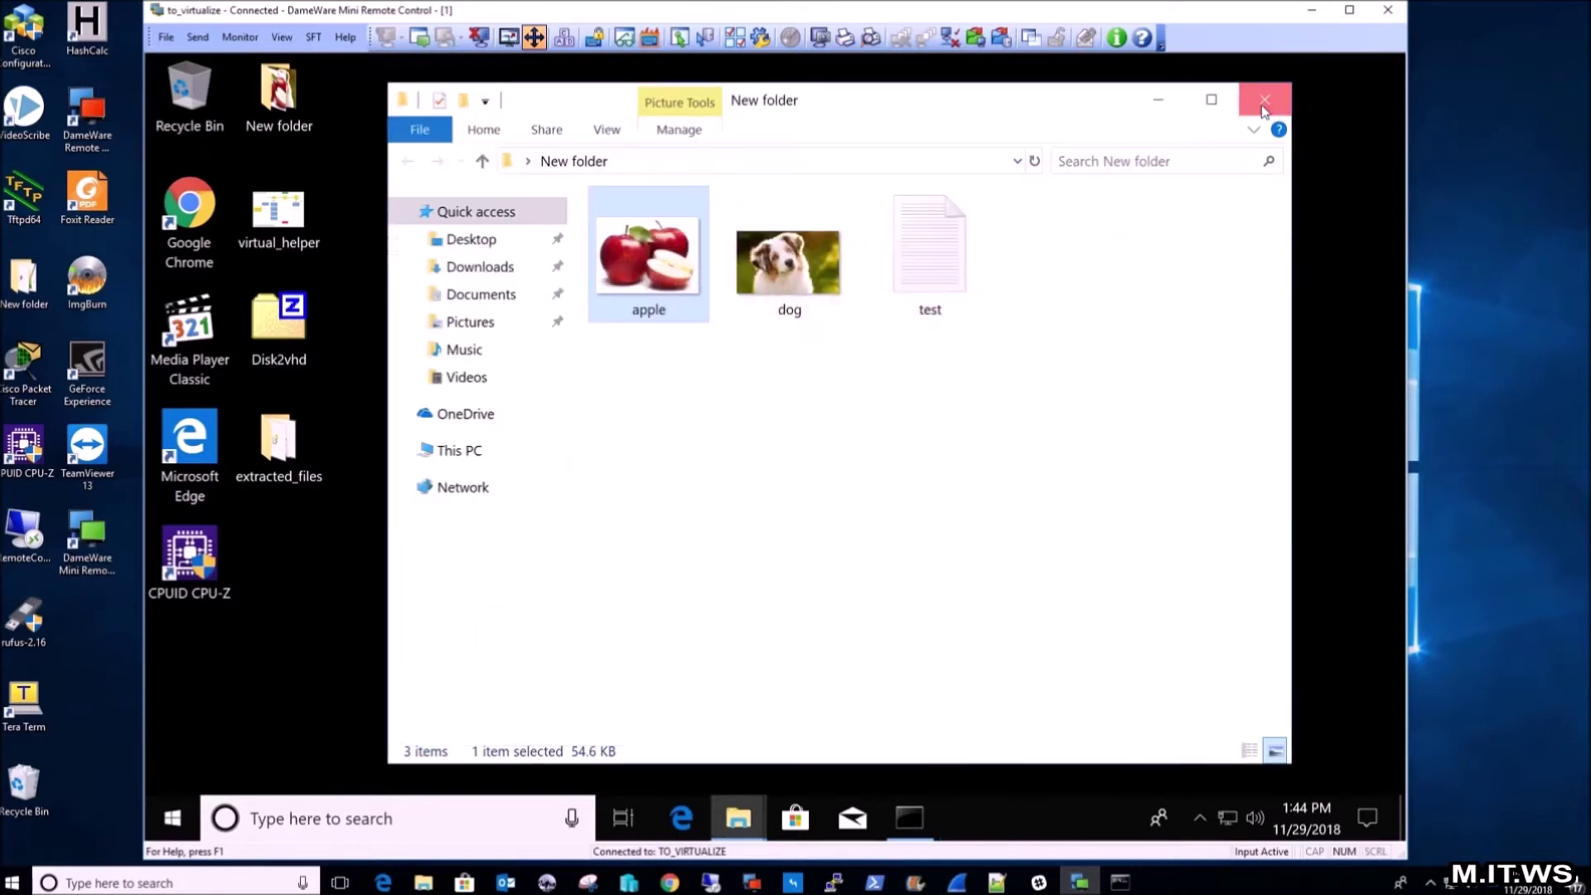
pyautogui.click(1263, 101)
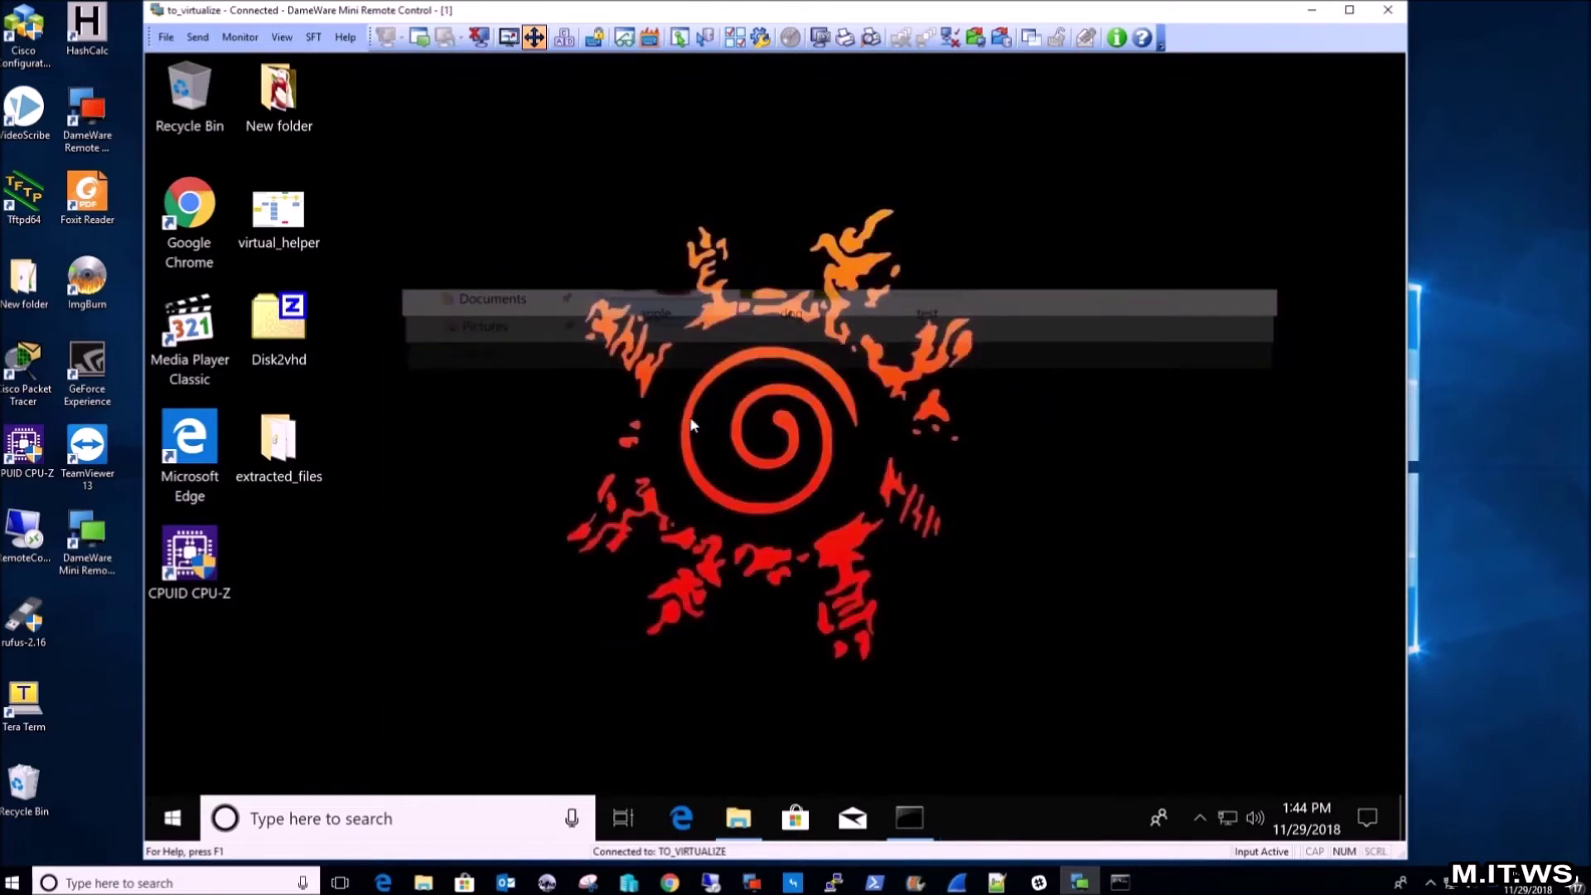
# - Launch disk2vhd.exe from the extracted_files folder and allow it to run with admin rights
pyautogui.doubleClick(280, 439)
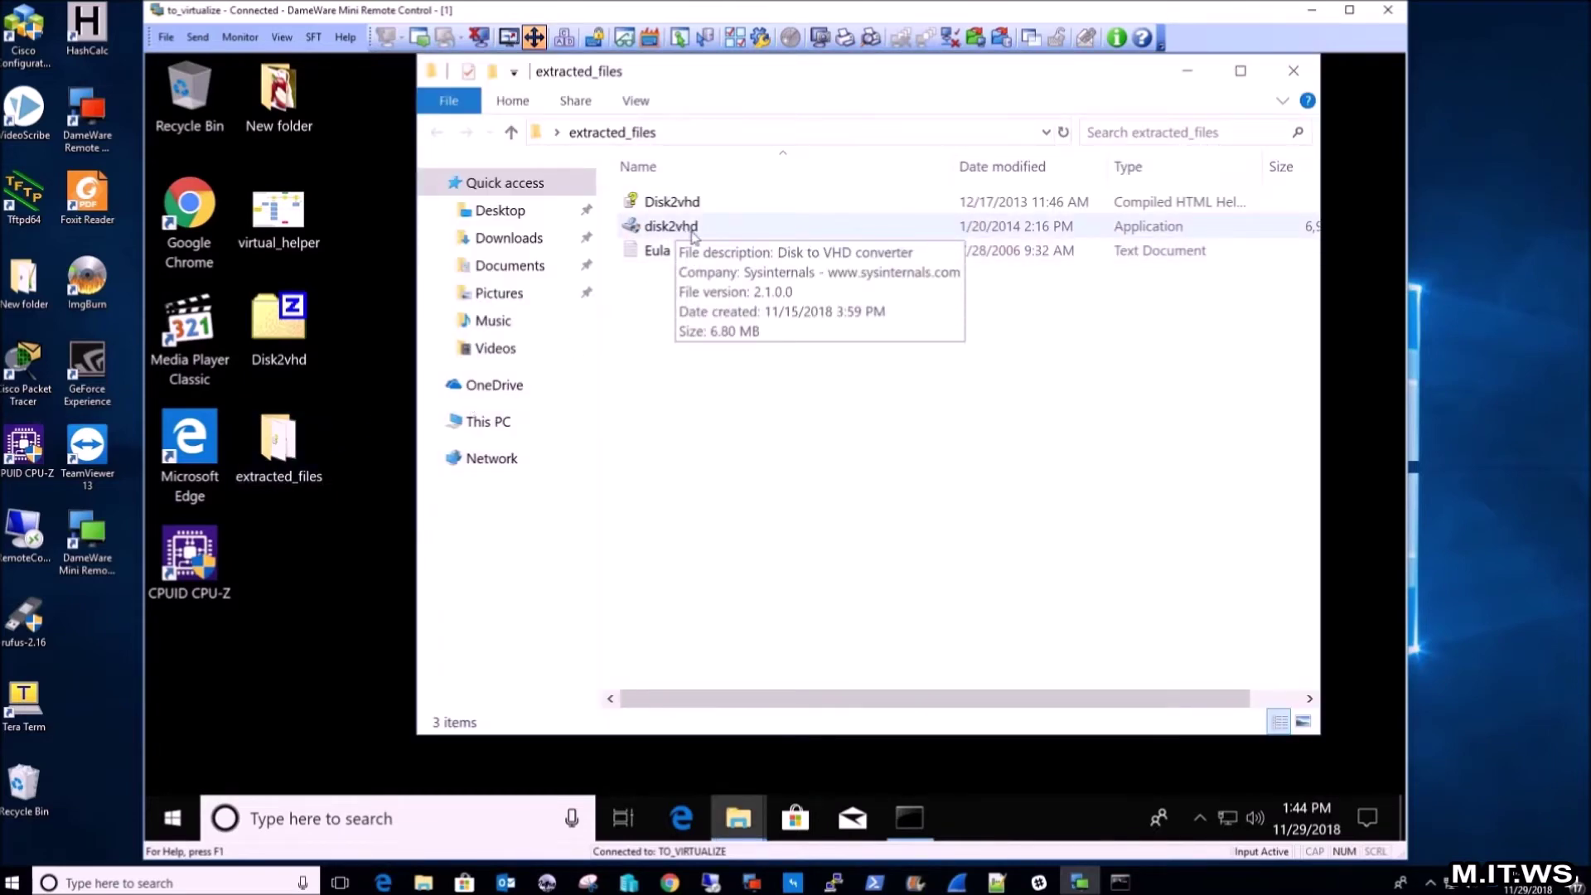
pyautogui.doubleClick(702, 229)
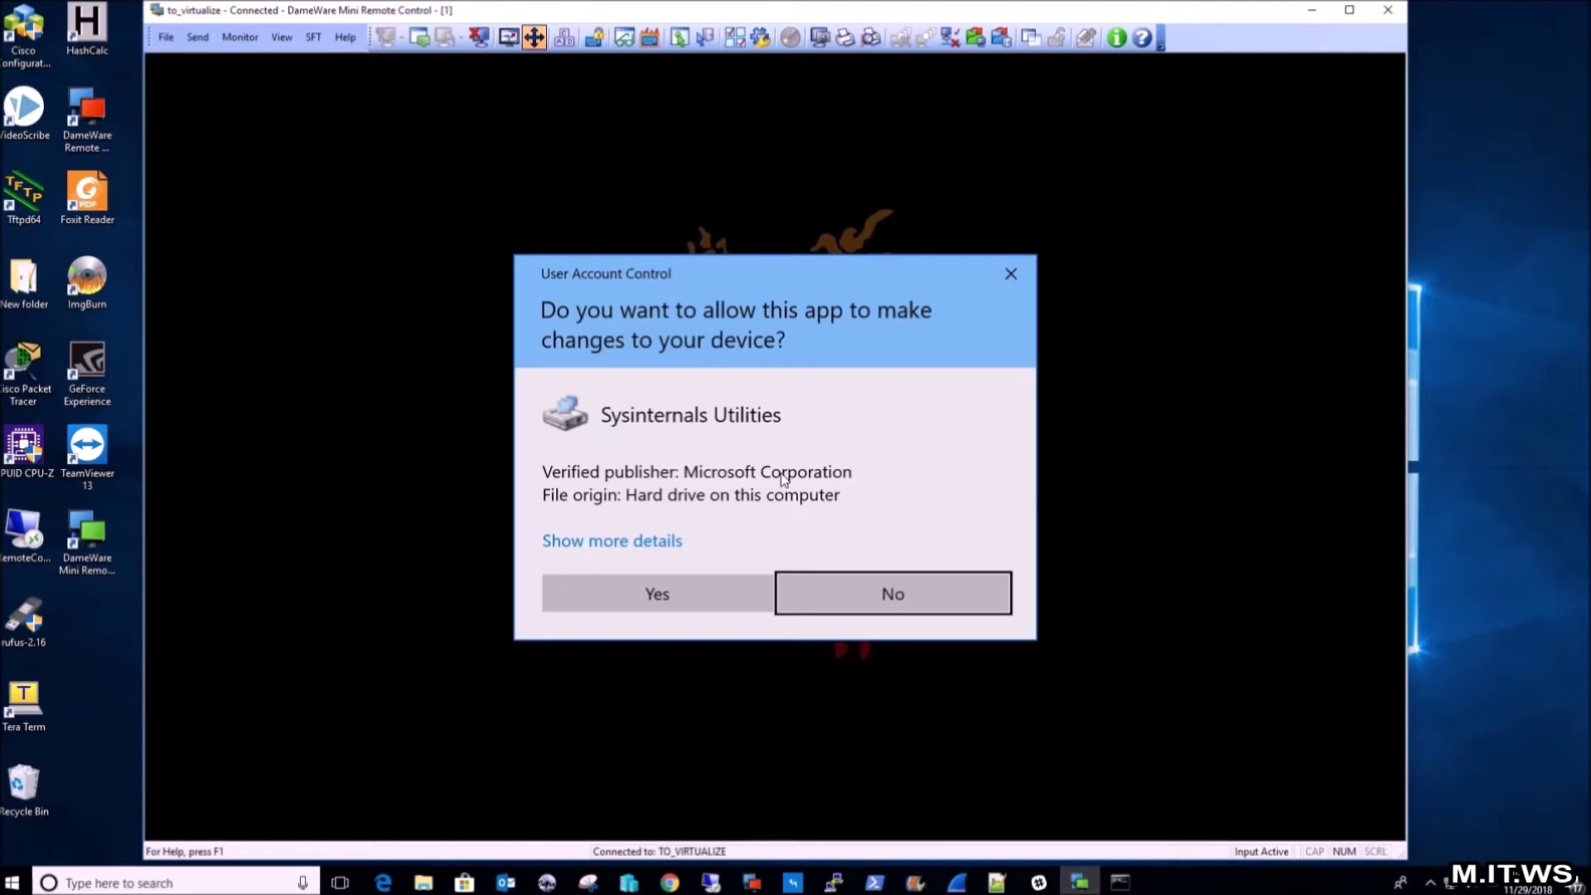
pyautogui.click(662, 598)
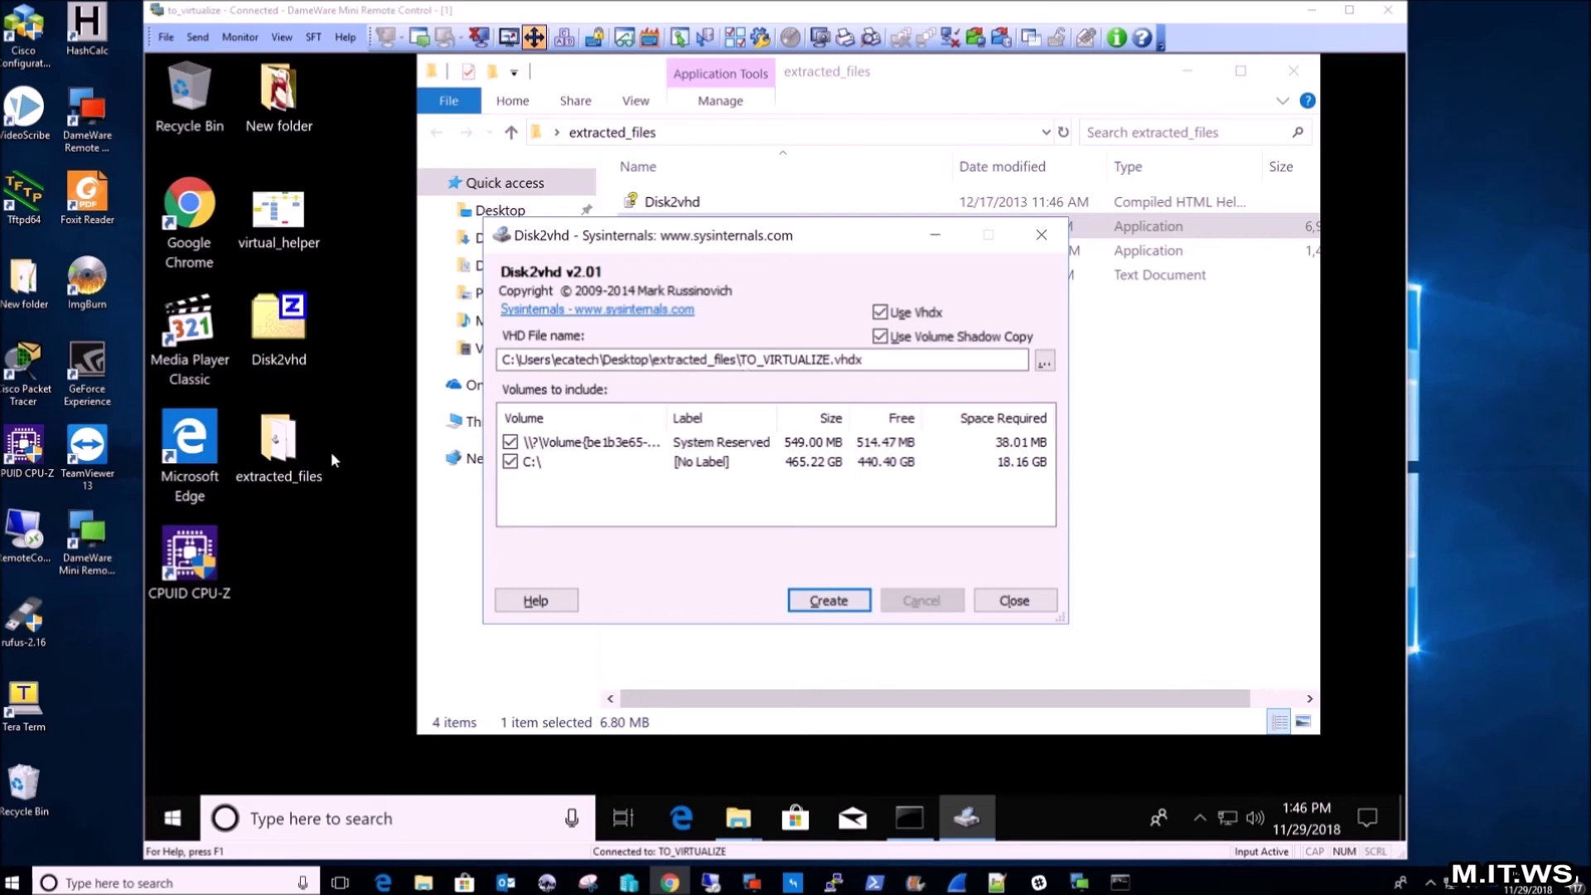
# - Close the extracted_files folder window and start Disk2vhd creating TO_VIRTUALIZE.vhdx
pyautogui.doubleClick(277, 456)
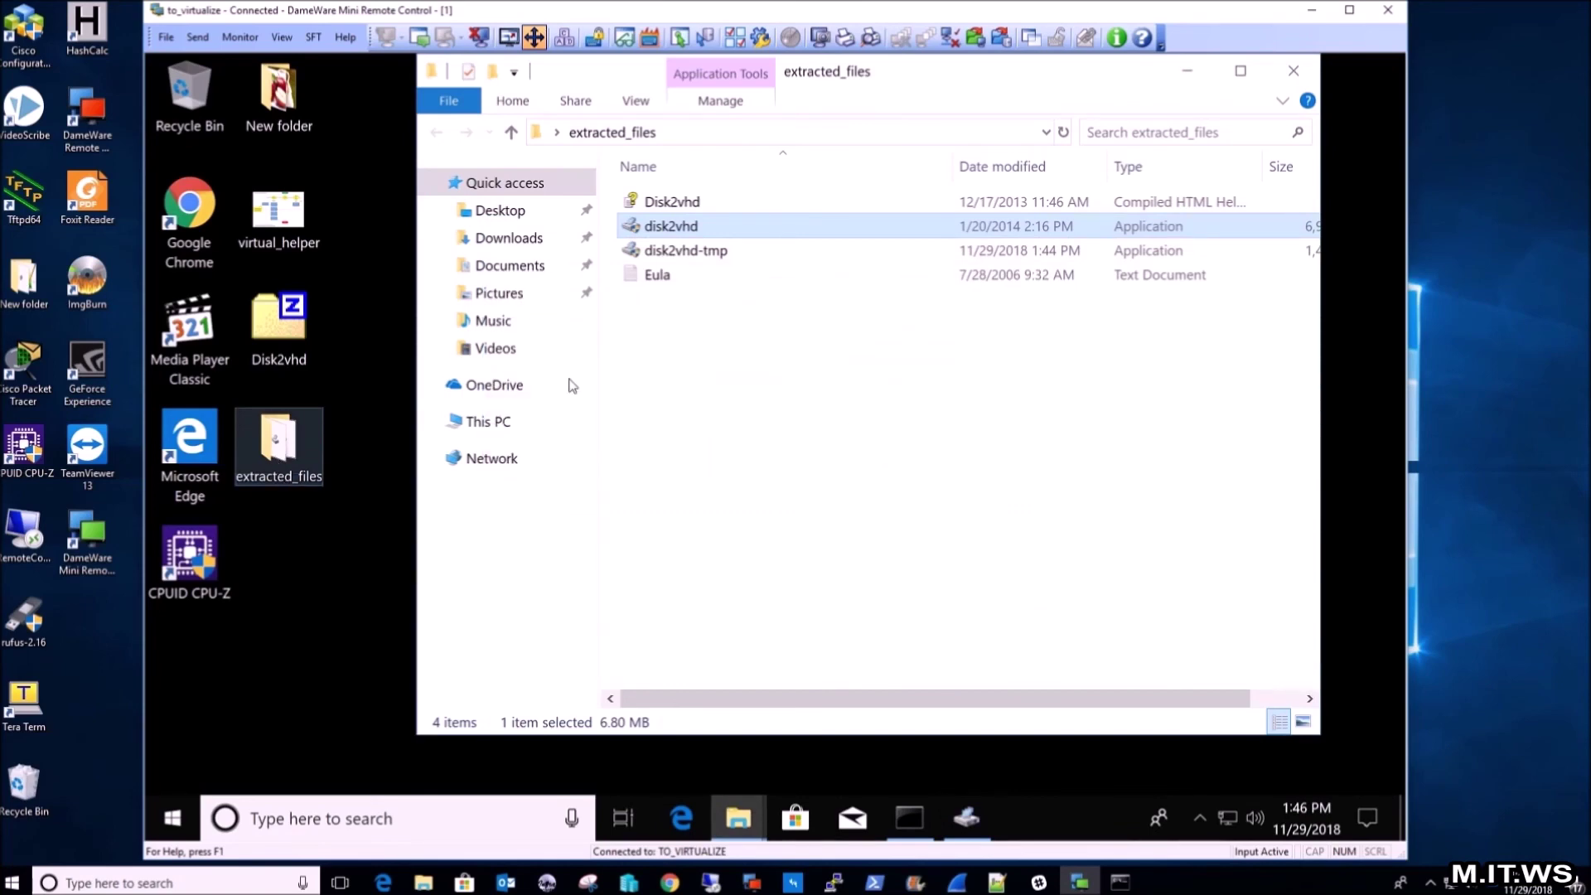
pyautogui.click(1293, 71)
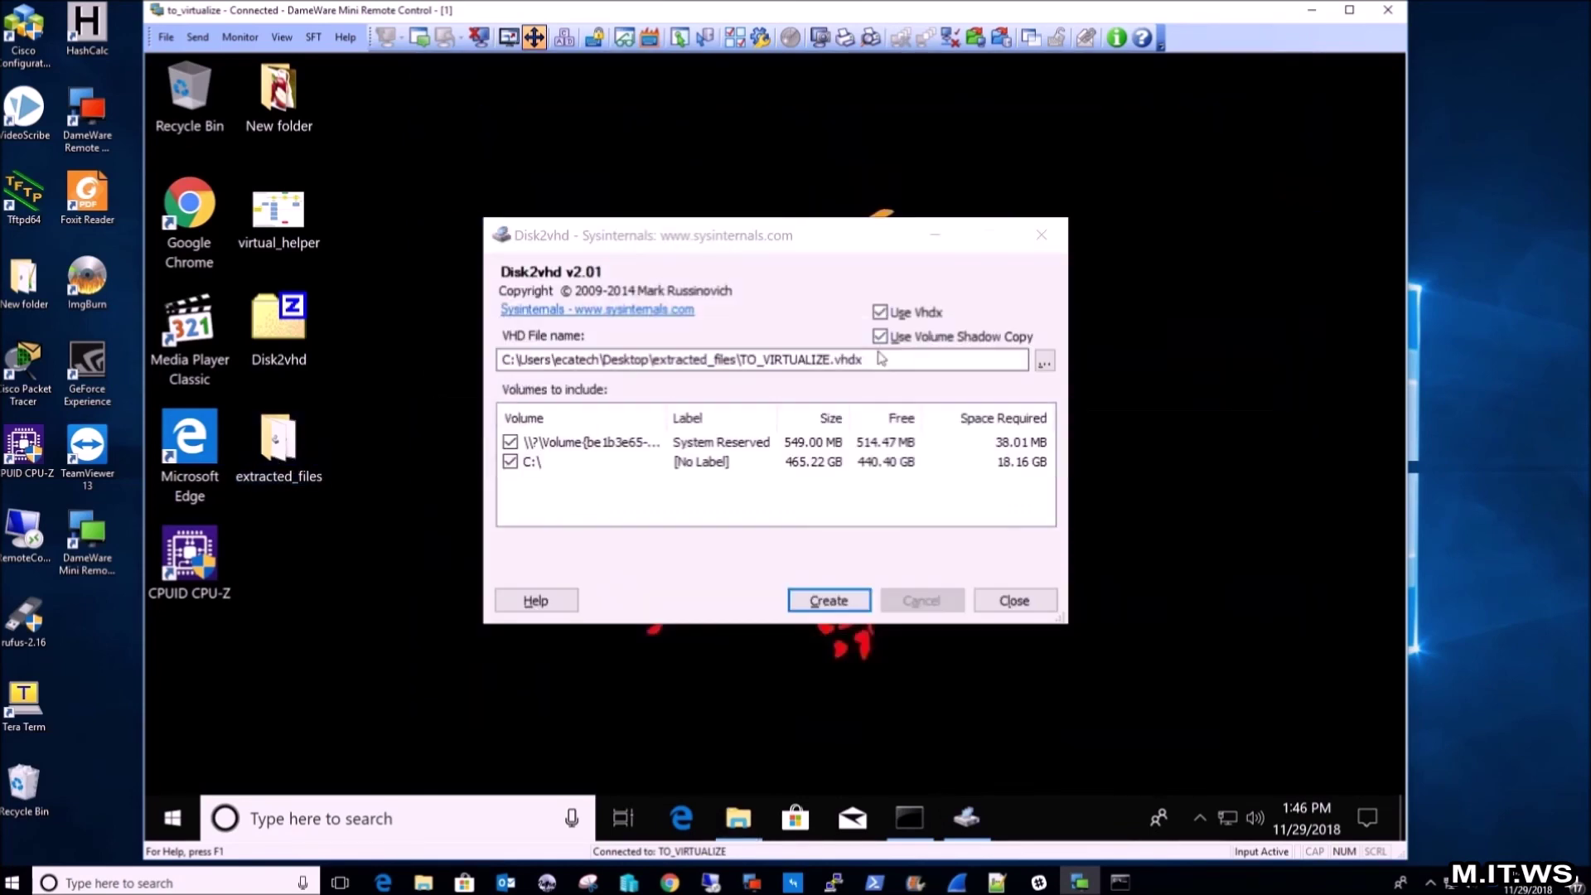
pyautogui.click(824, 604)
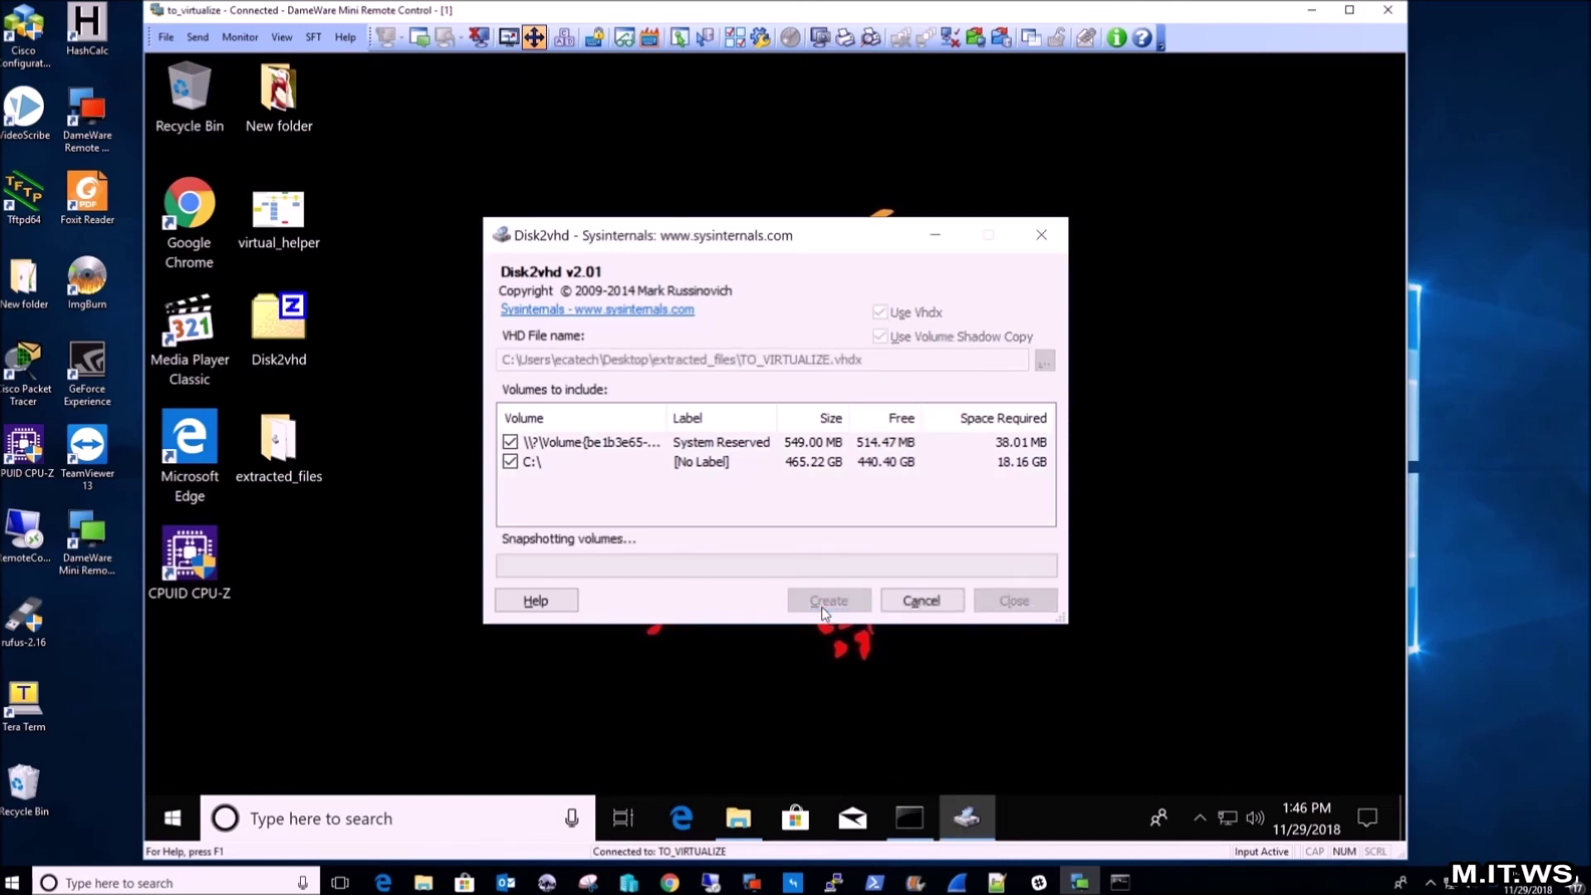